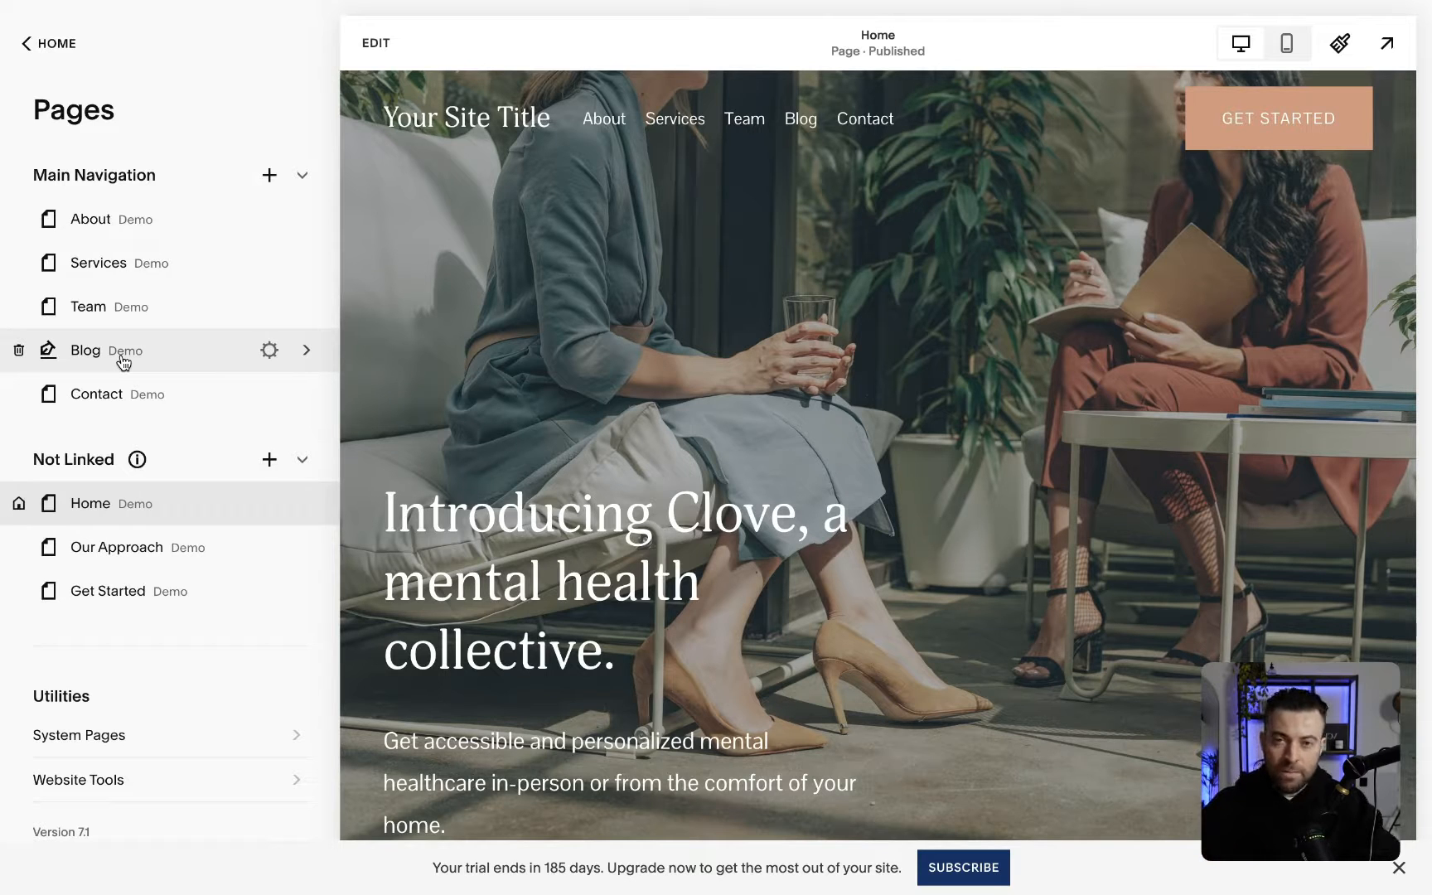
Step: Open the content list of the Blog page in the main navigation and preview its demo posts
left_click(268, 176)
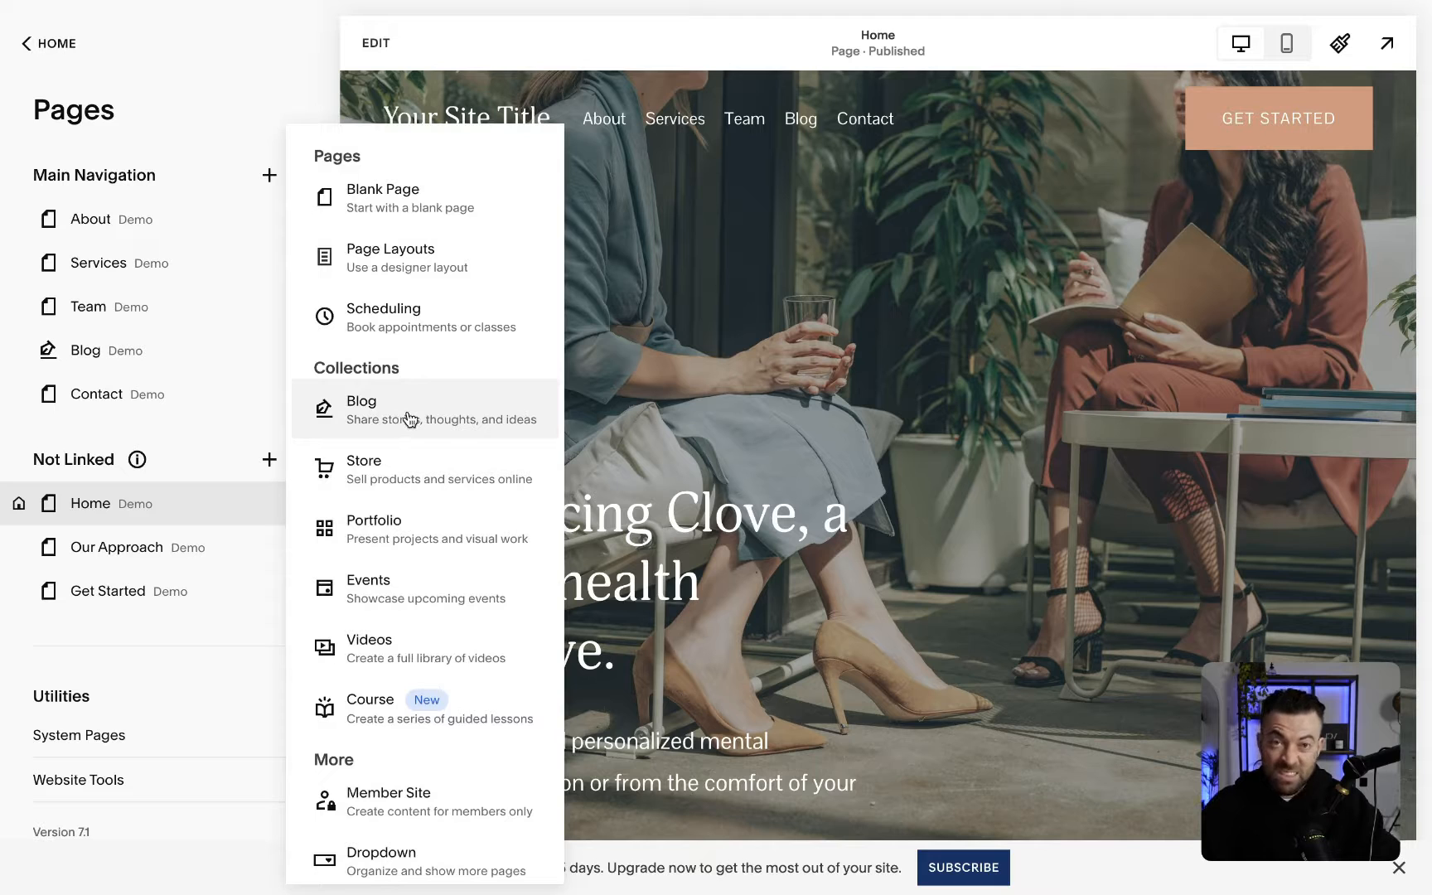
left_click(160, 354)
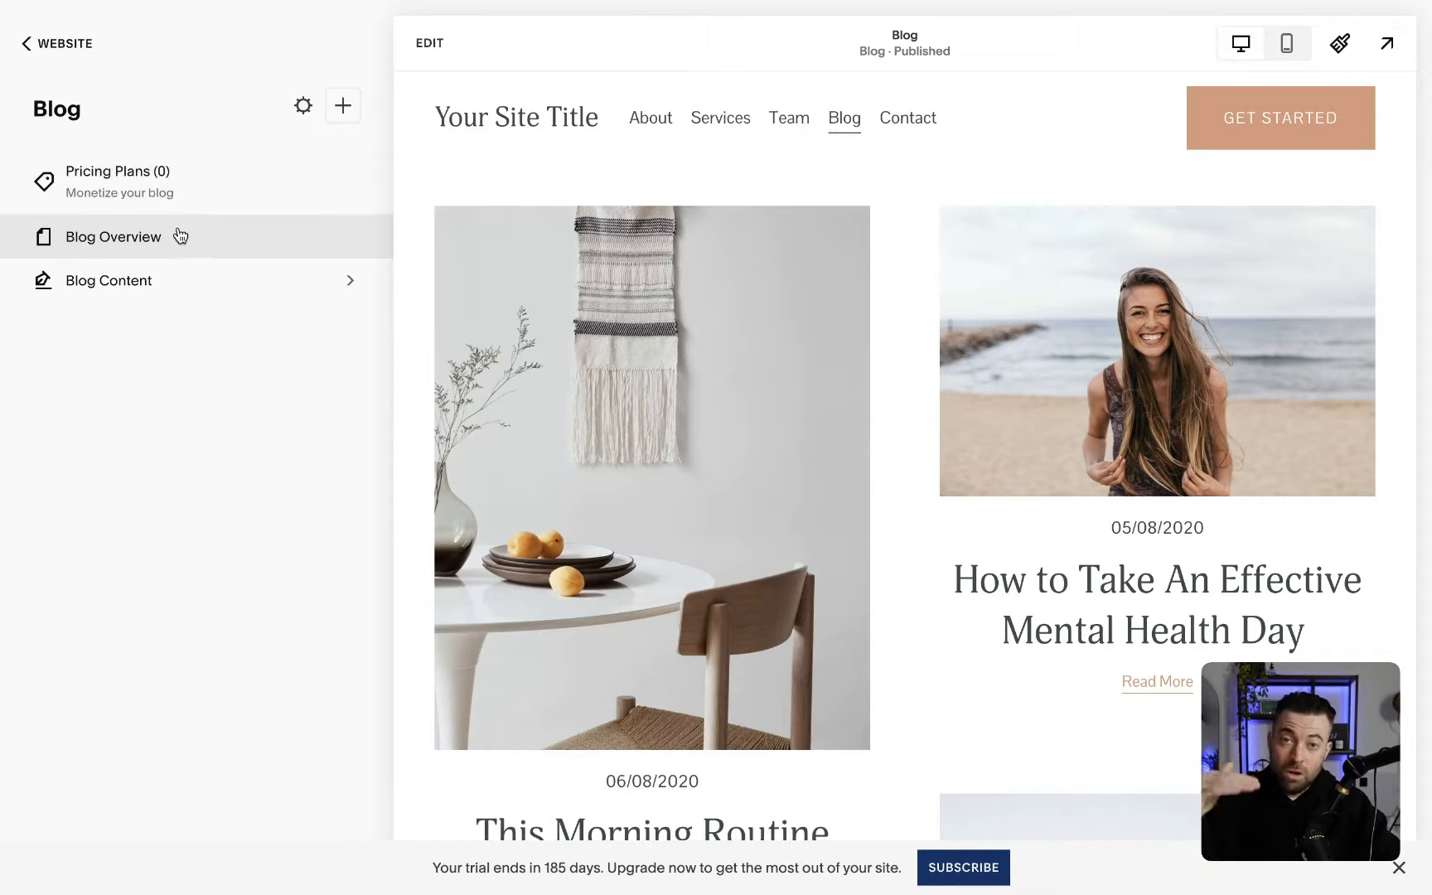
left_click(146, 291)
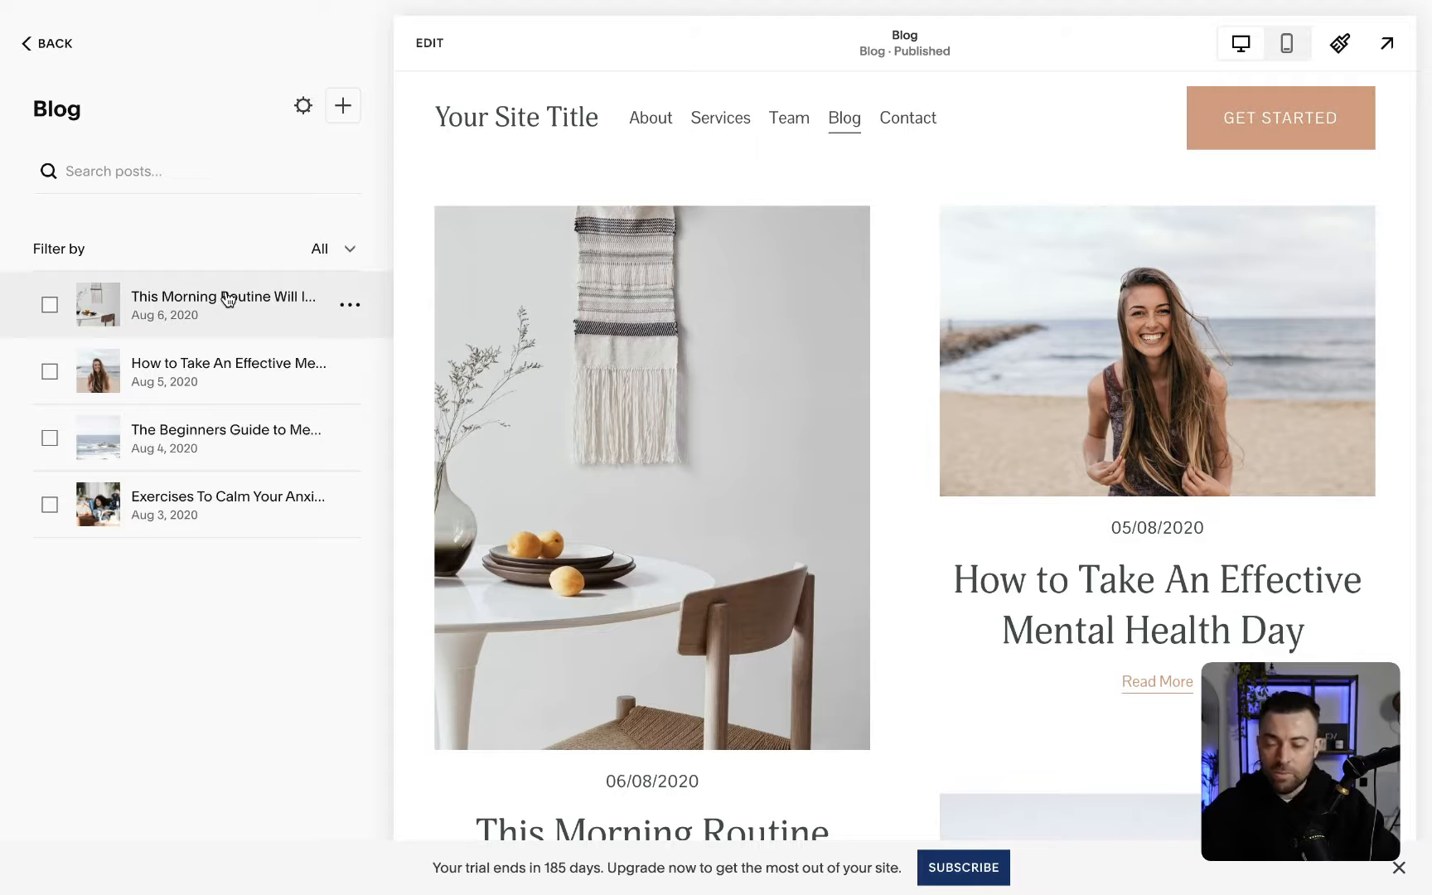
left_click(265, 314)
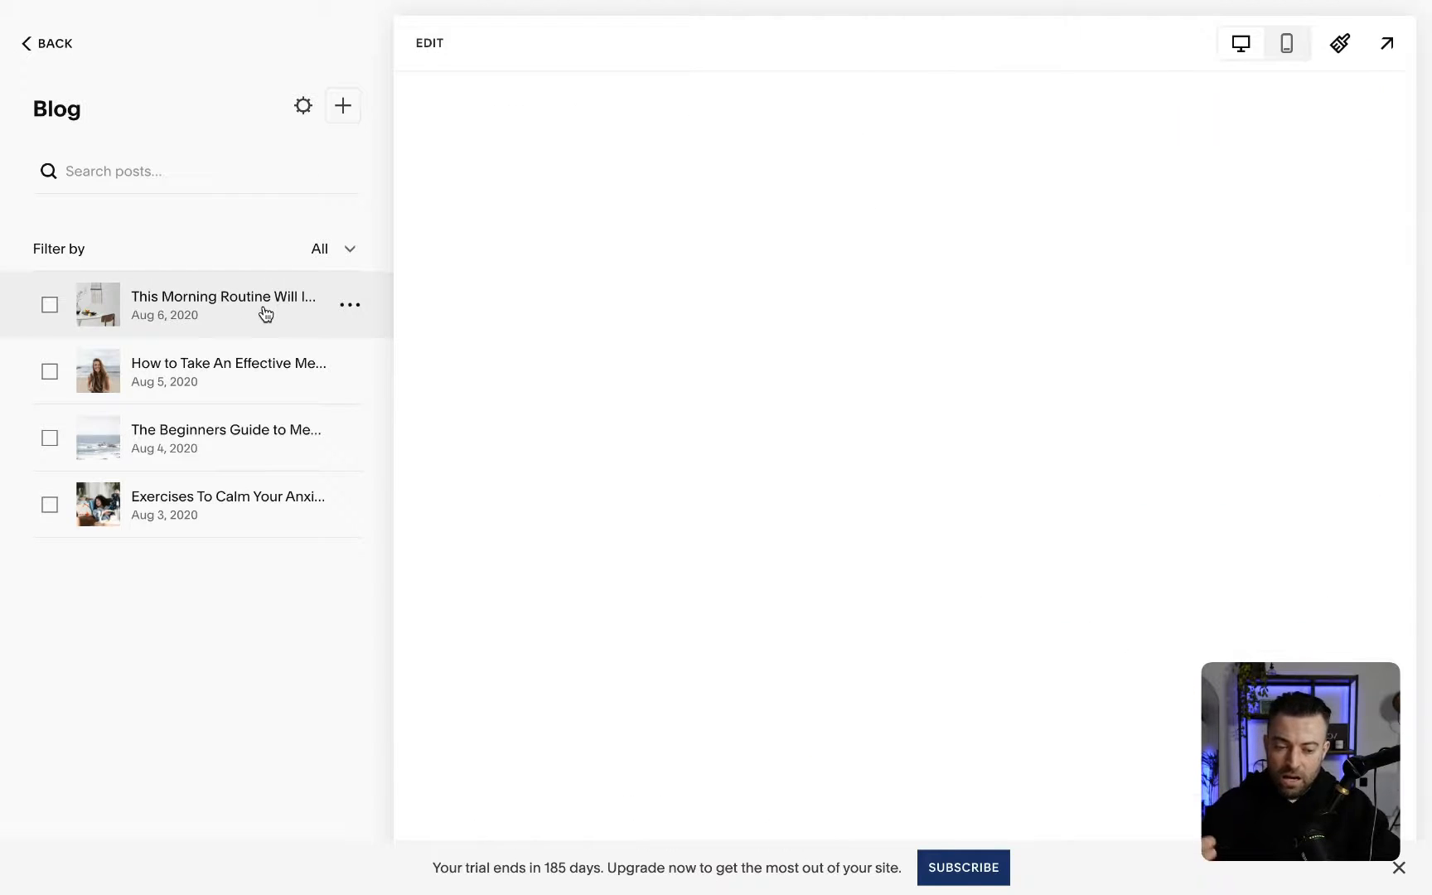
left_click(256, 377)
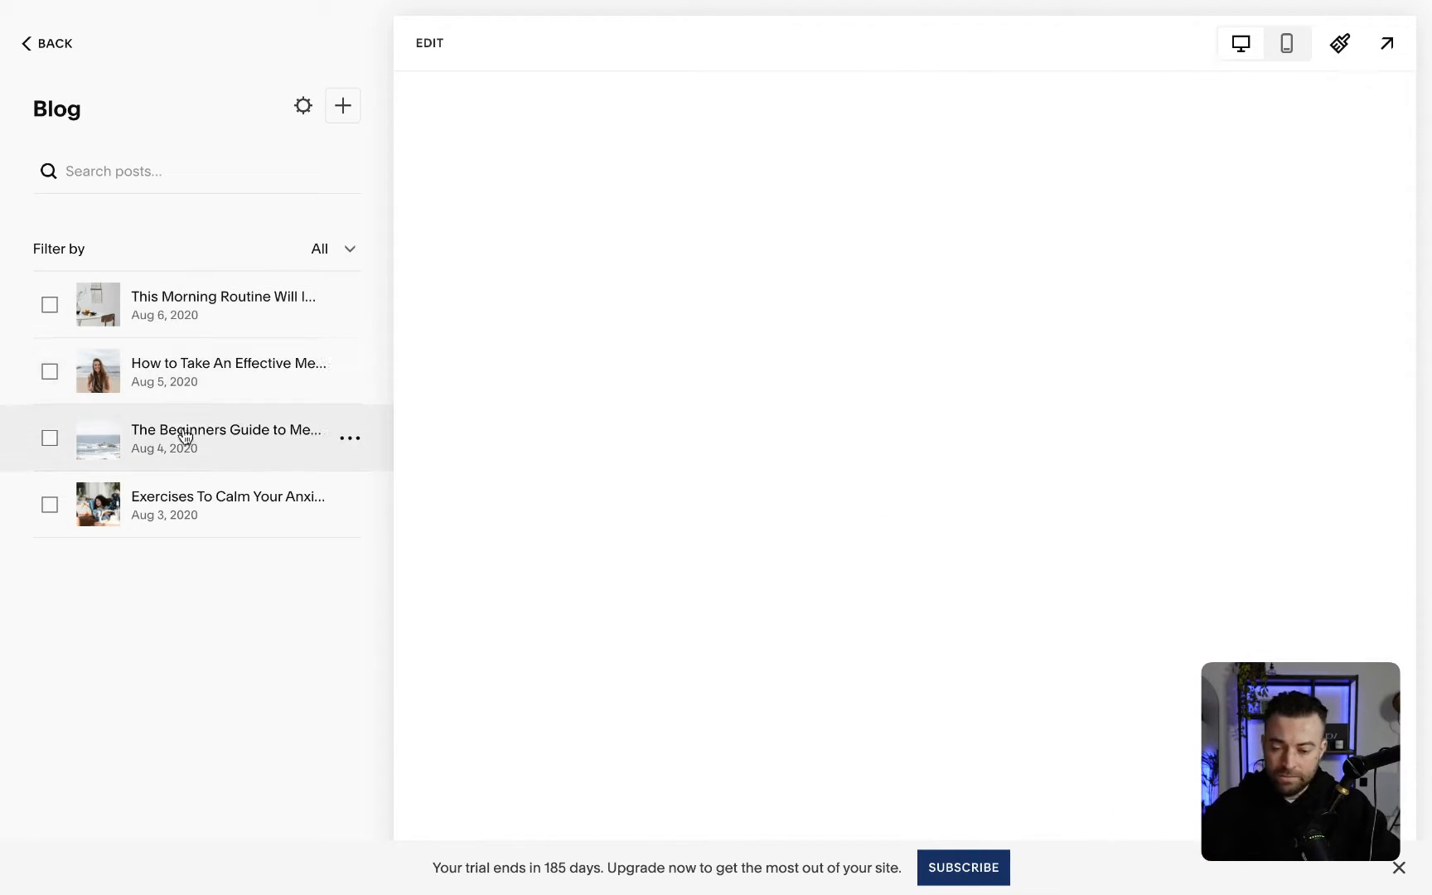
left_click(166, 499)
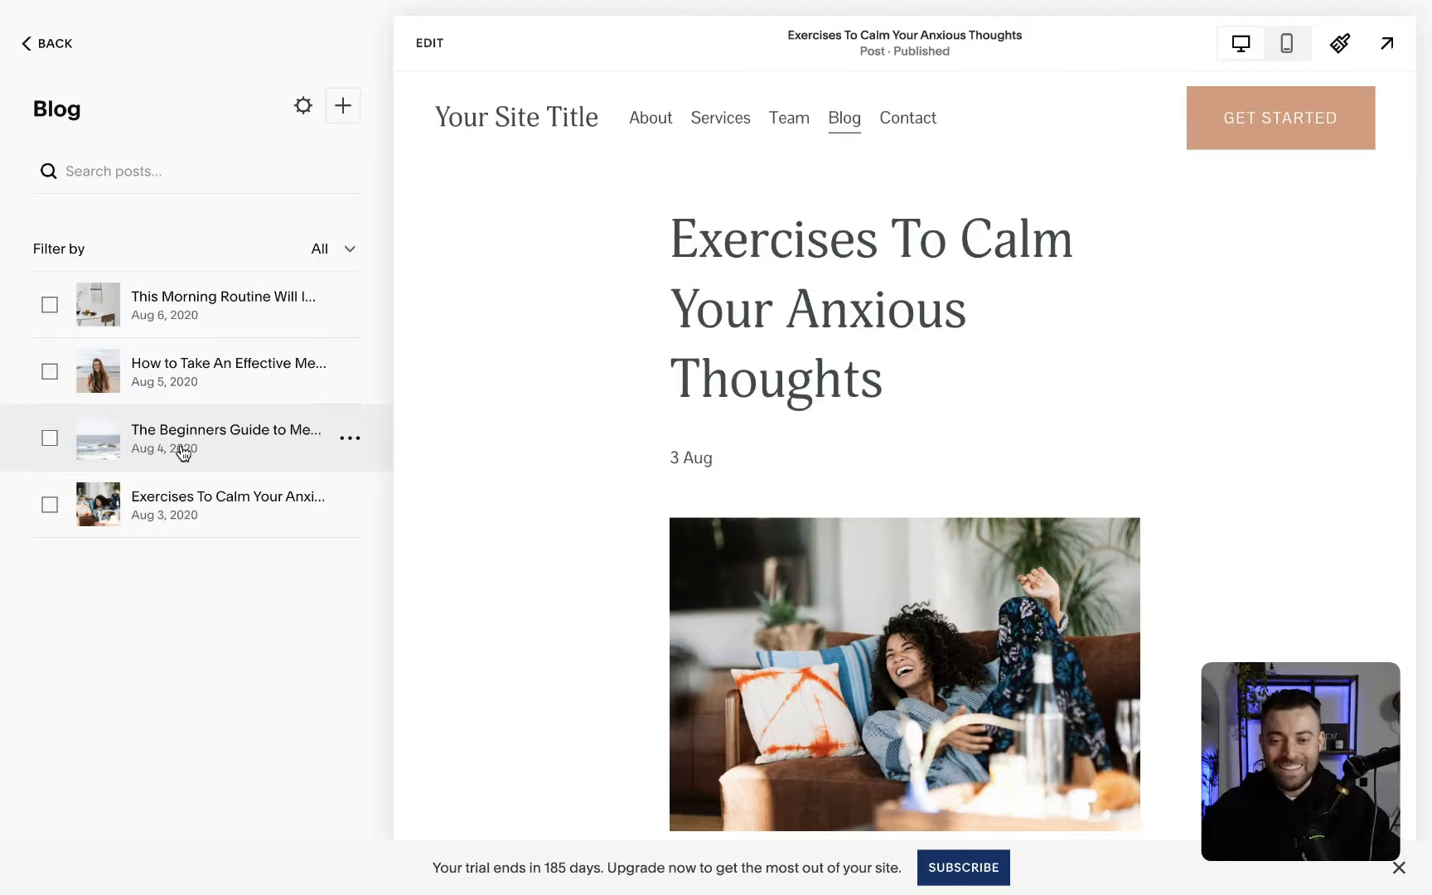
Step: Examine how the blog overview page displays the posts and compare it with the blog's content list
left_click(43, 50)
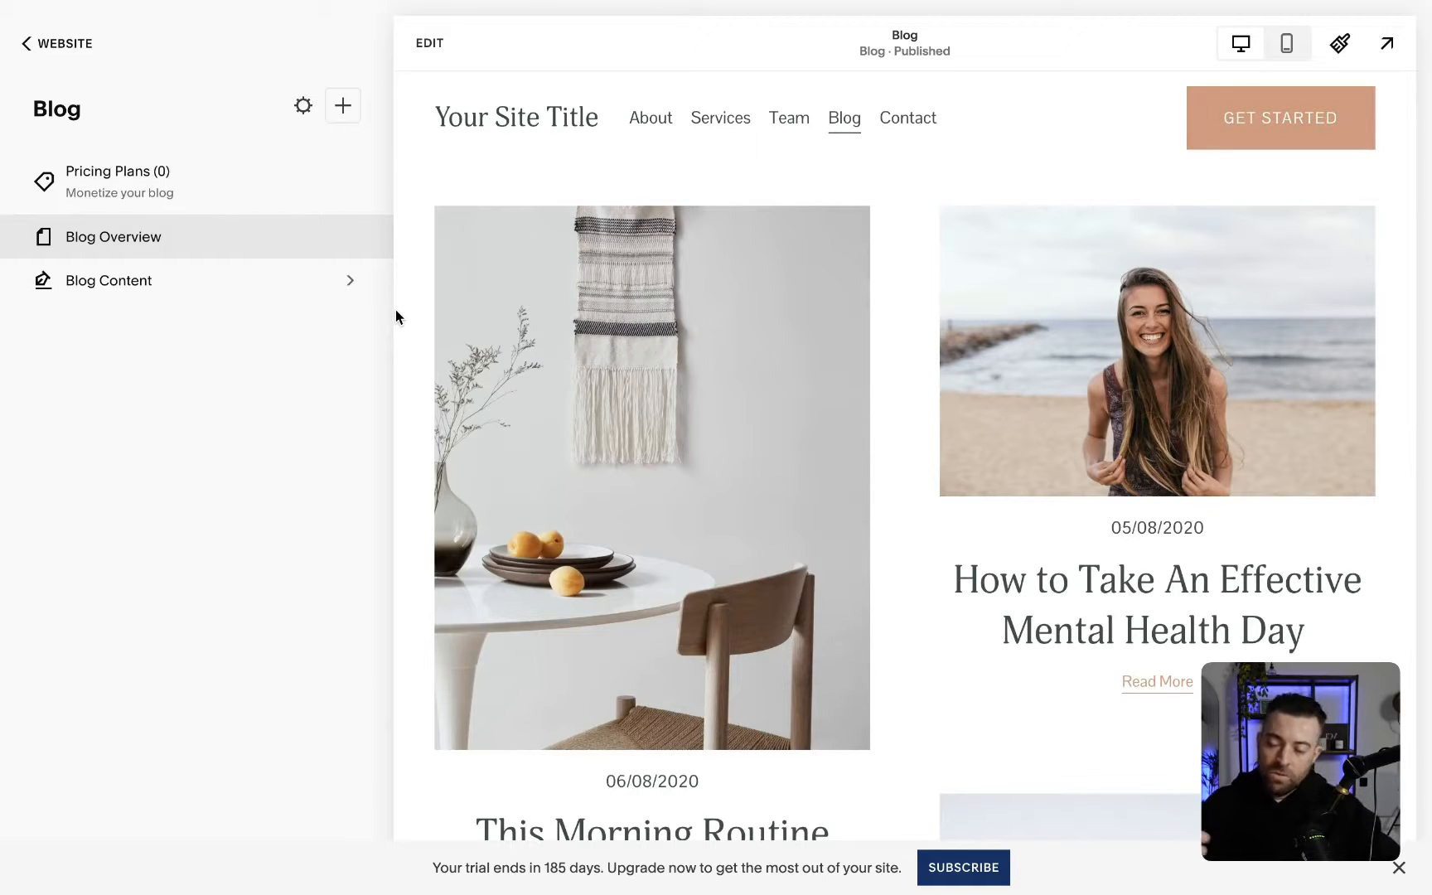
scroll(777, 448, "down", 8)
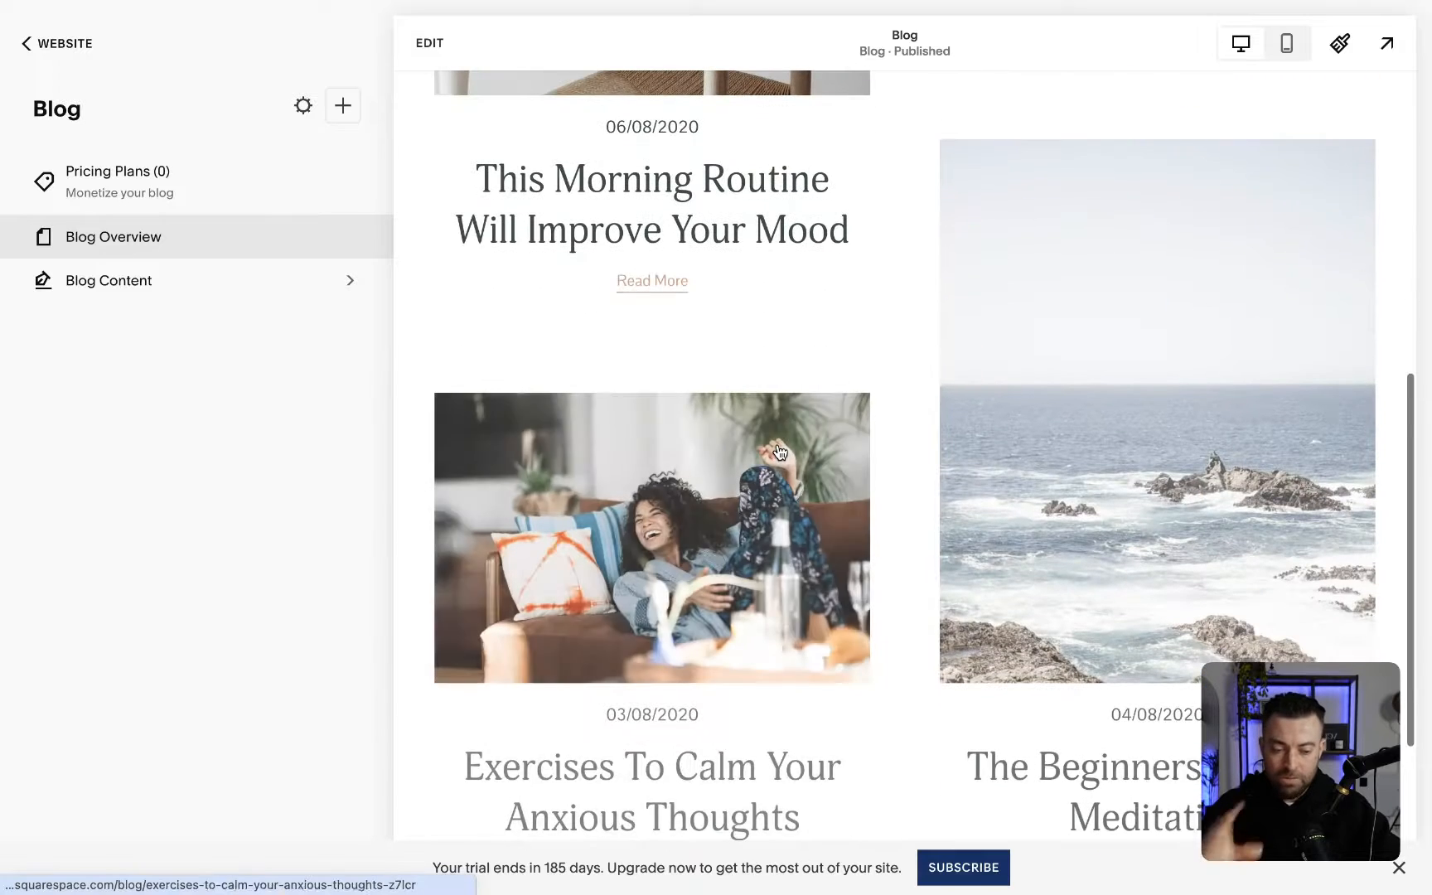
scroll(779, 451, "up", 8)
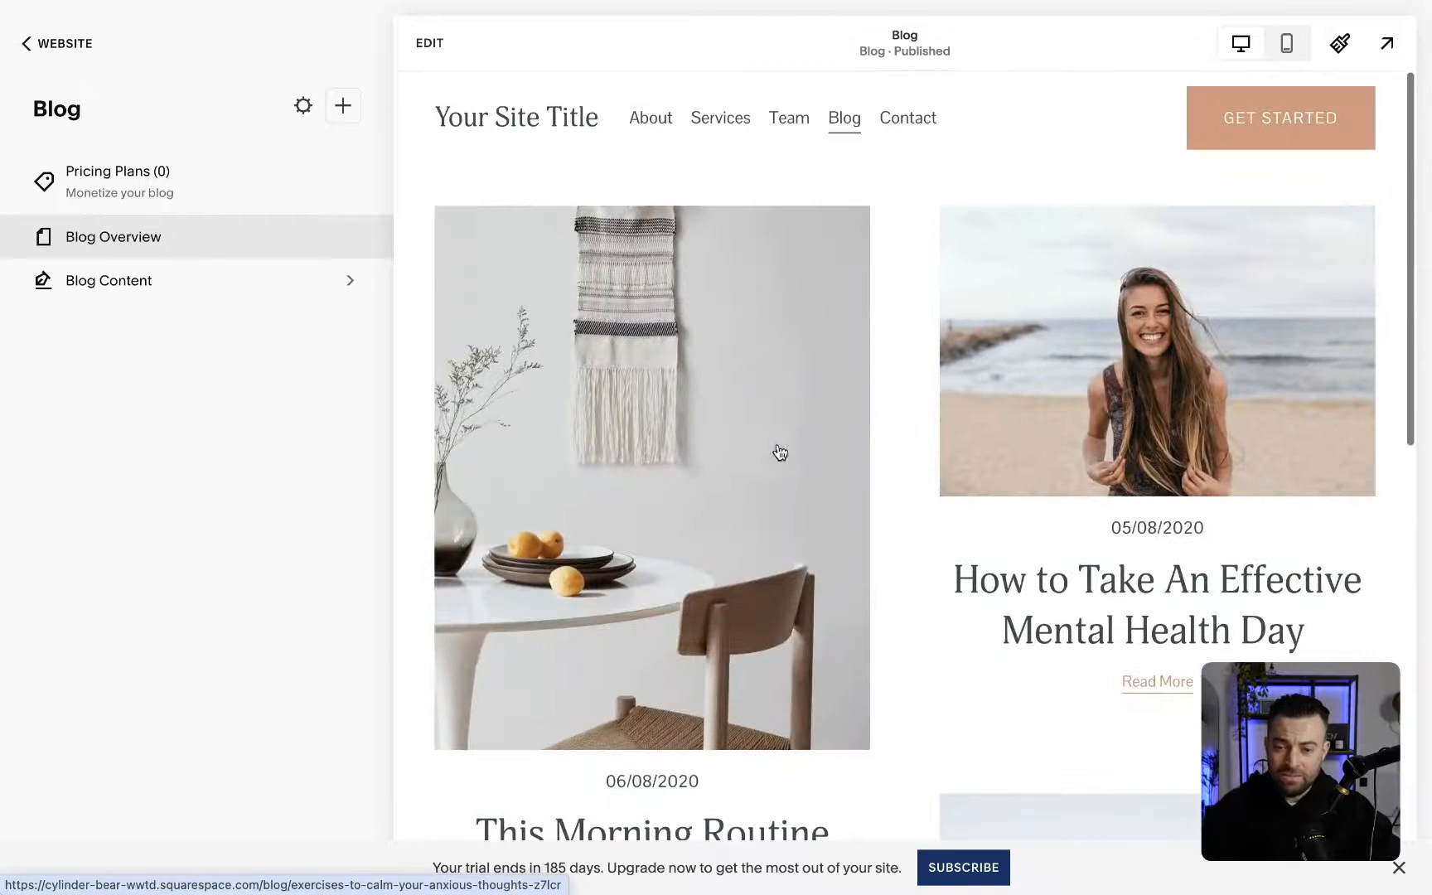
left_click(64, 43)
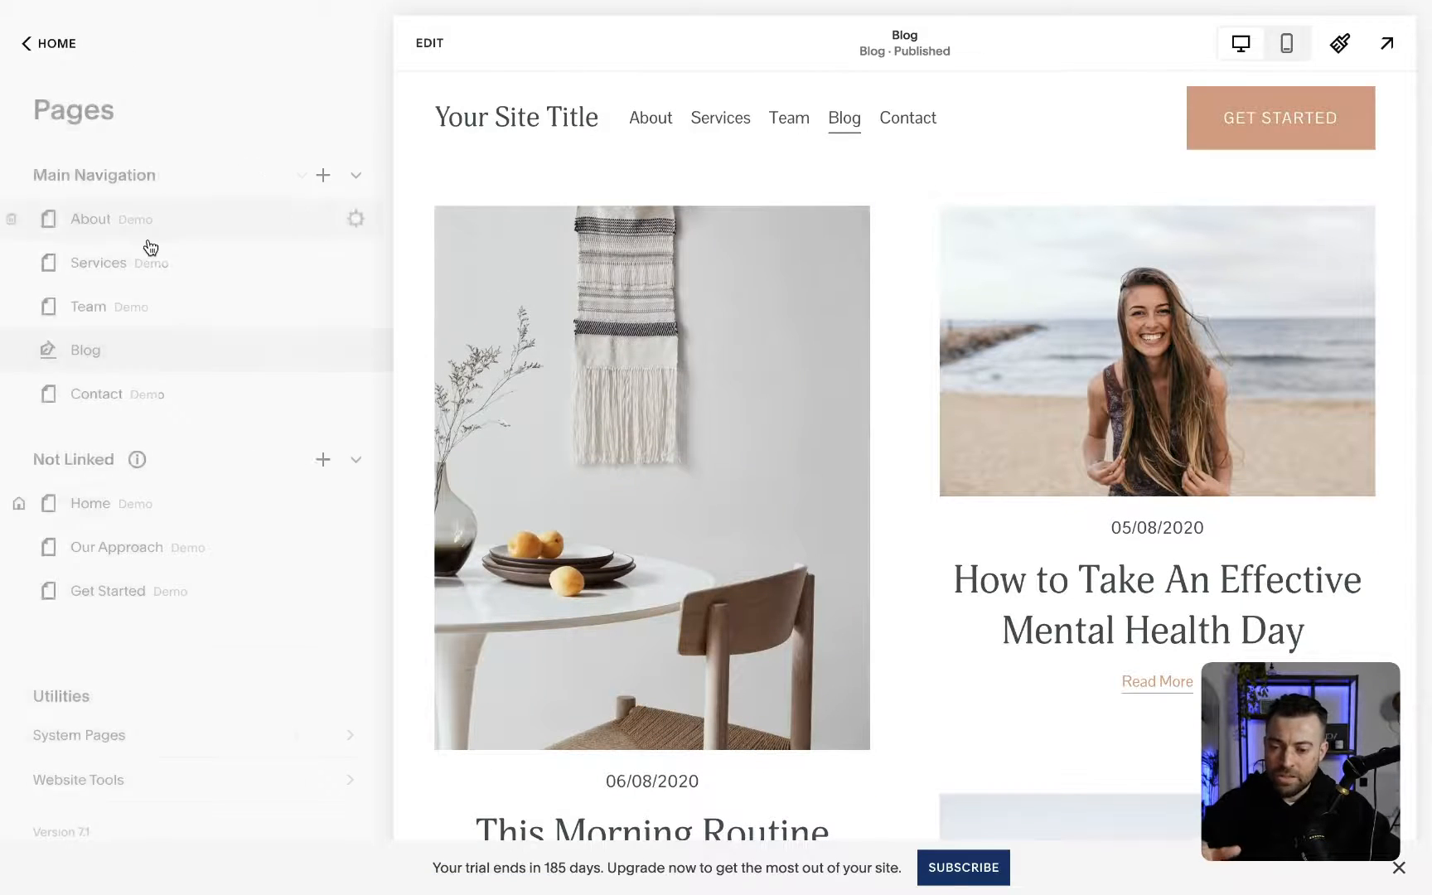
left_click(162, 351)
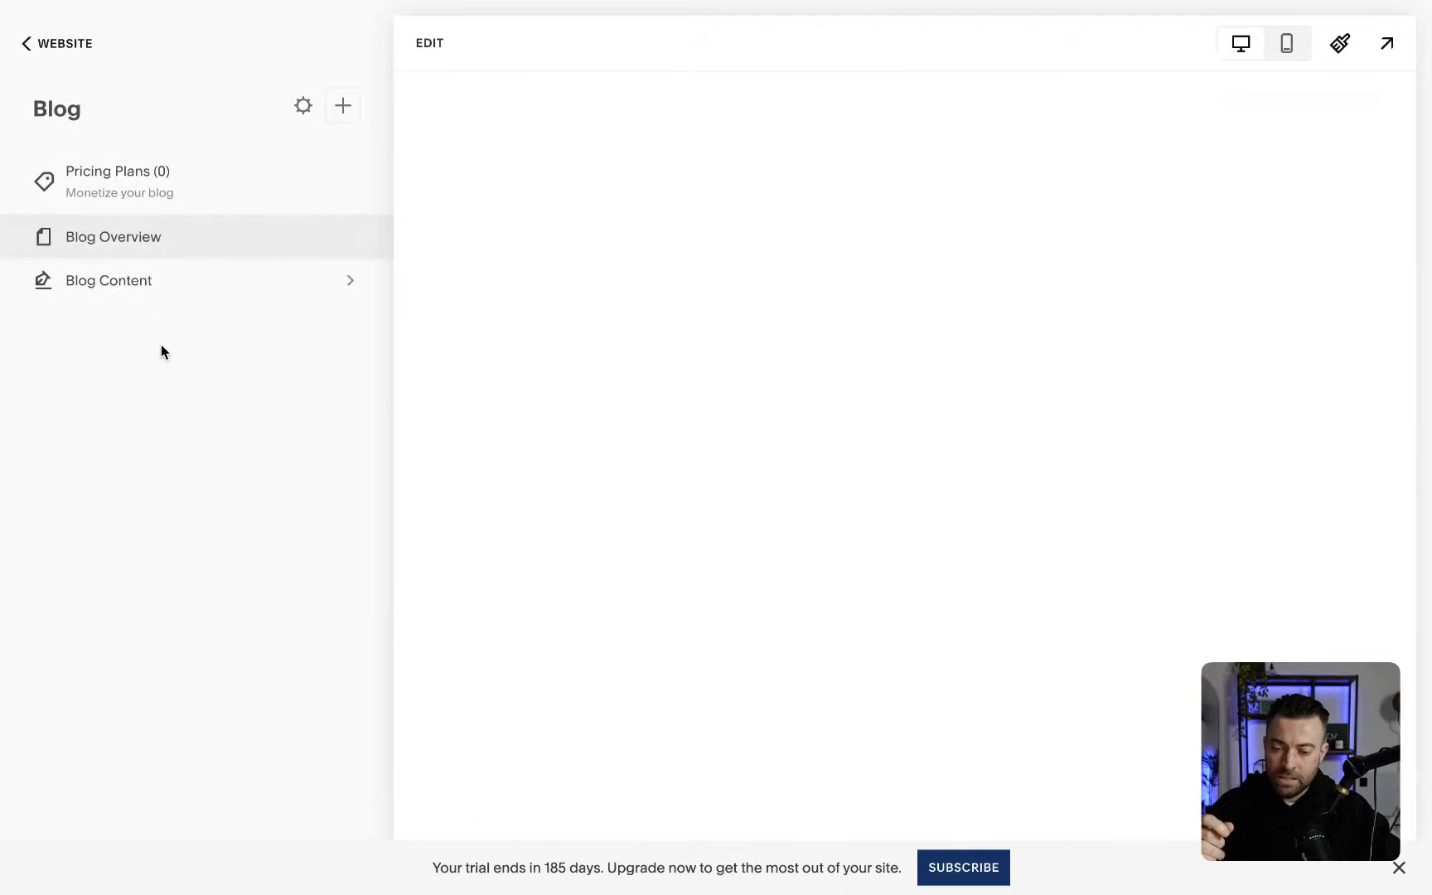
left_click(154, 294)
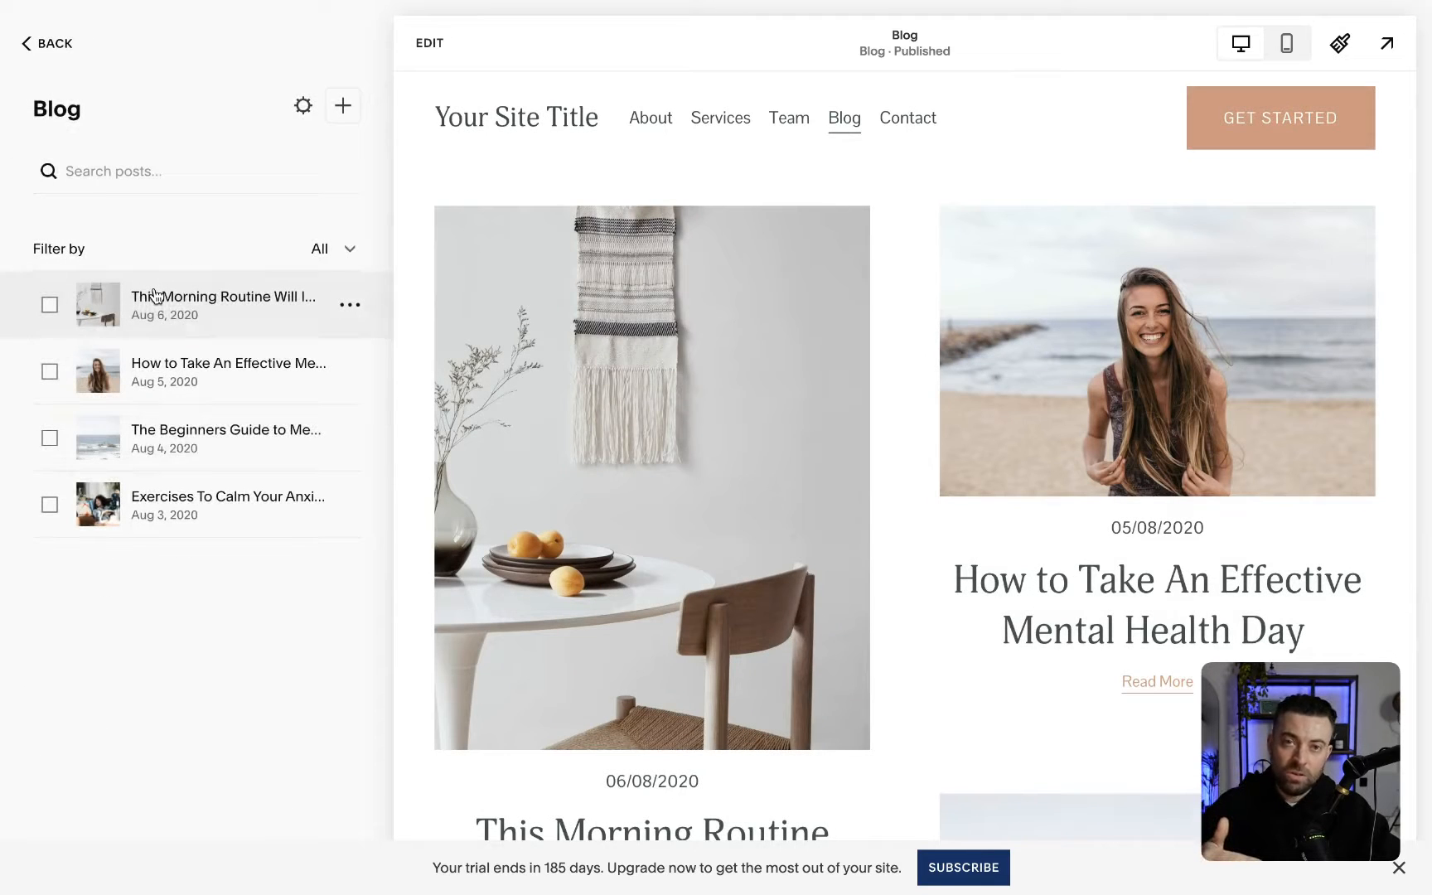
scroll(626, 373, "down", 2)
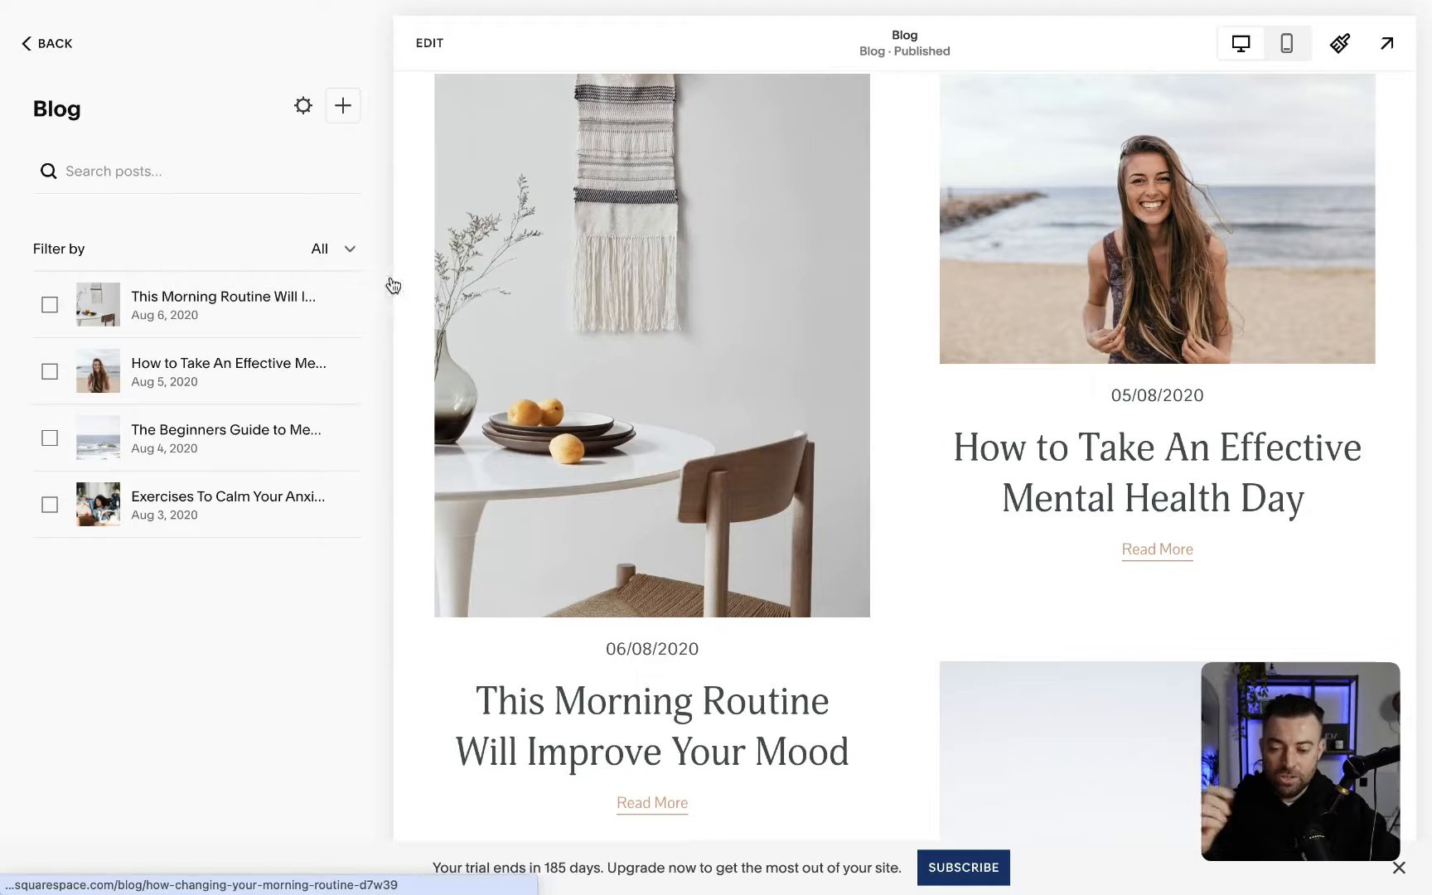
left_click(45, 51)
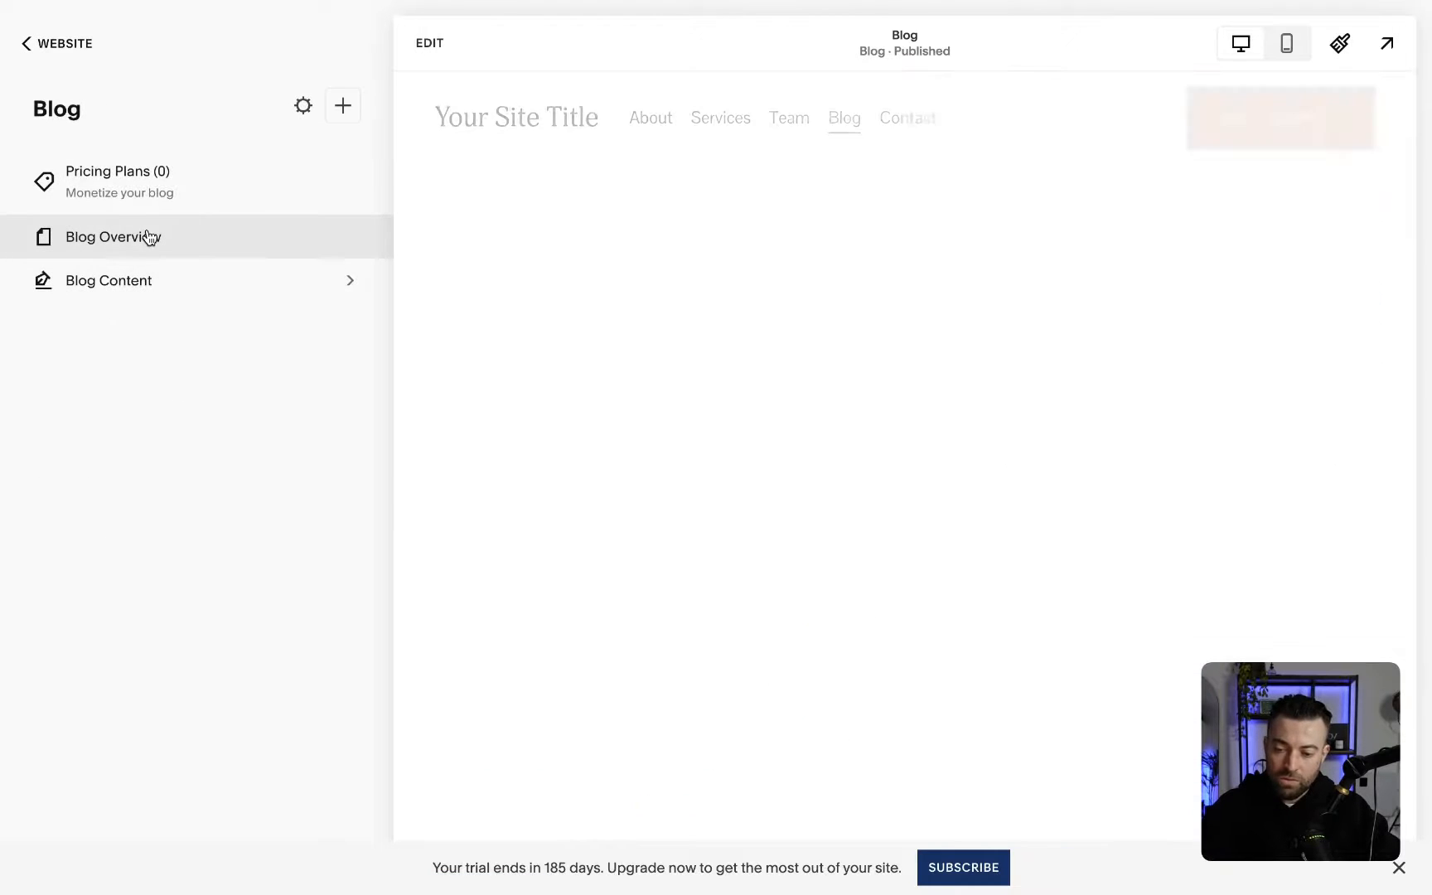
scroll(600, 373, "down", 3)
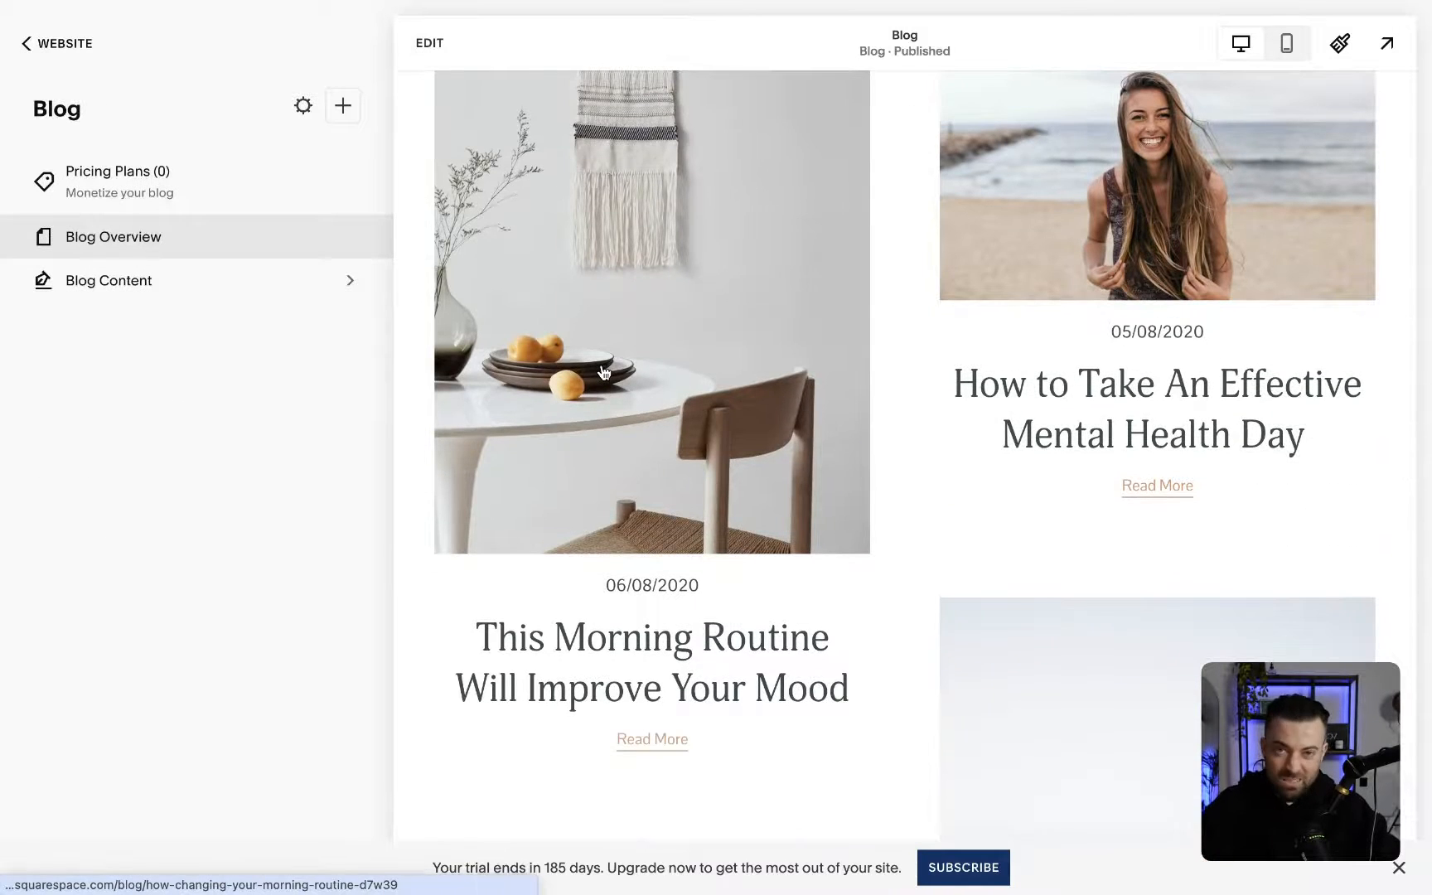
Step: Start a new pricing plan for the blog and name it "My secret content"
left_click(205, 174)
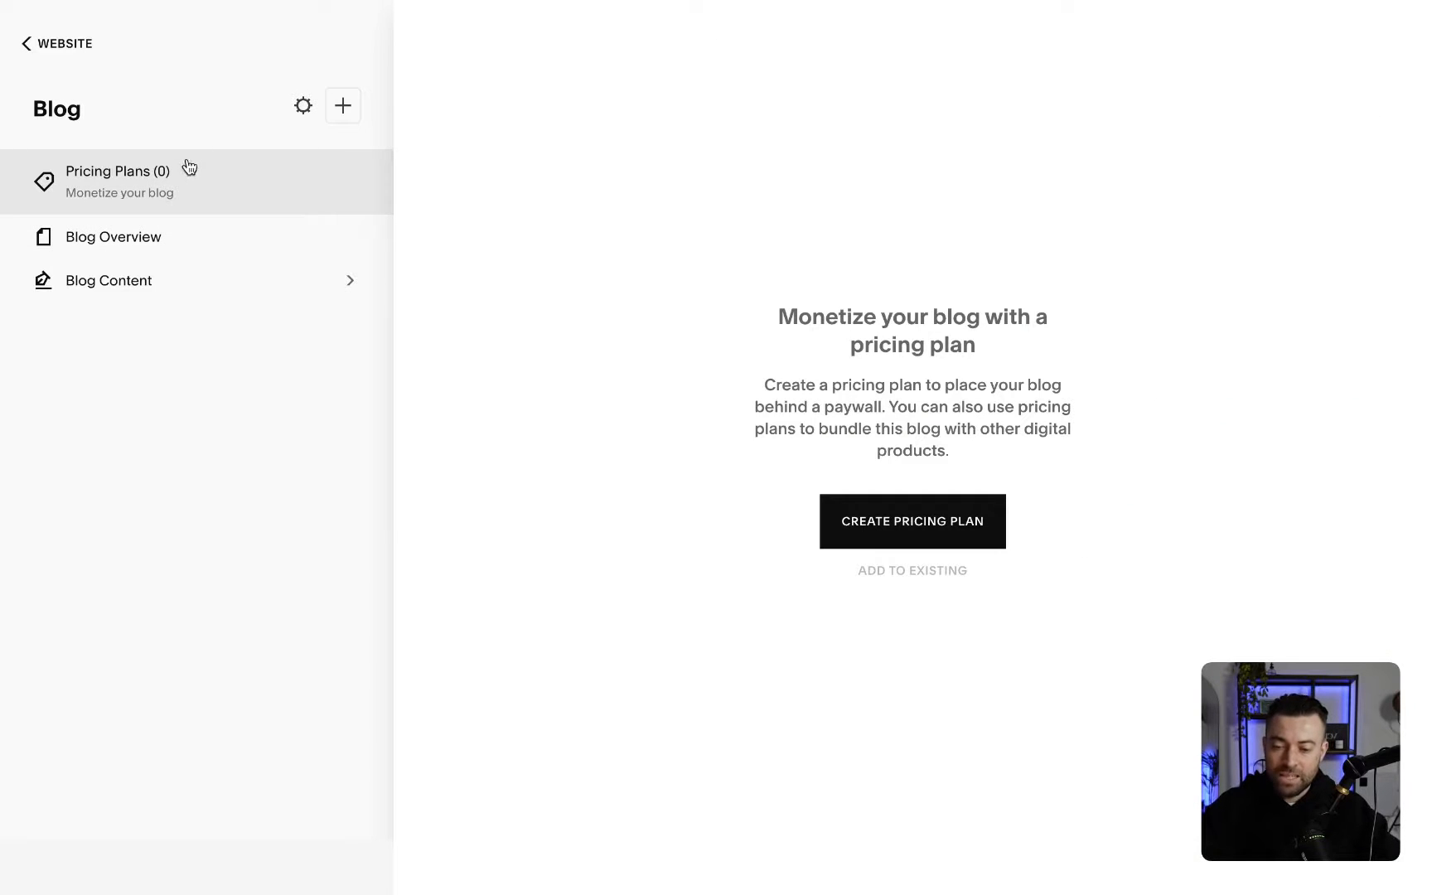
left_click(879, 511)
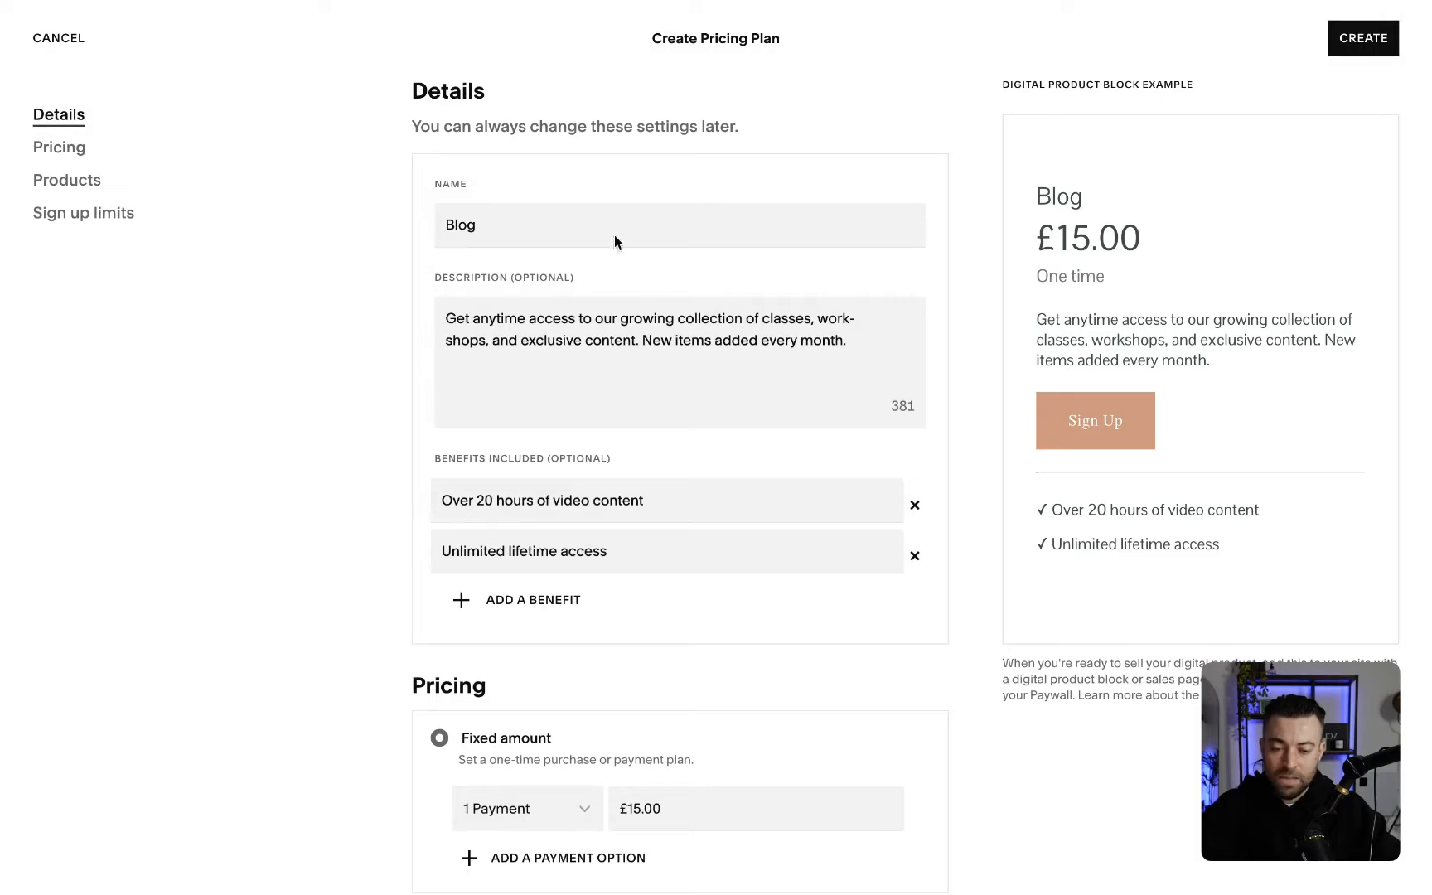
double_click(604, 229)
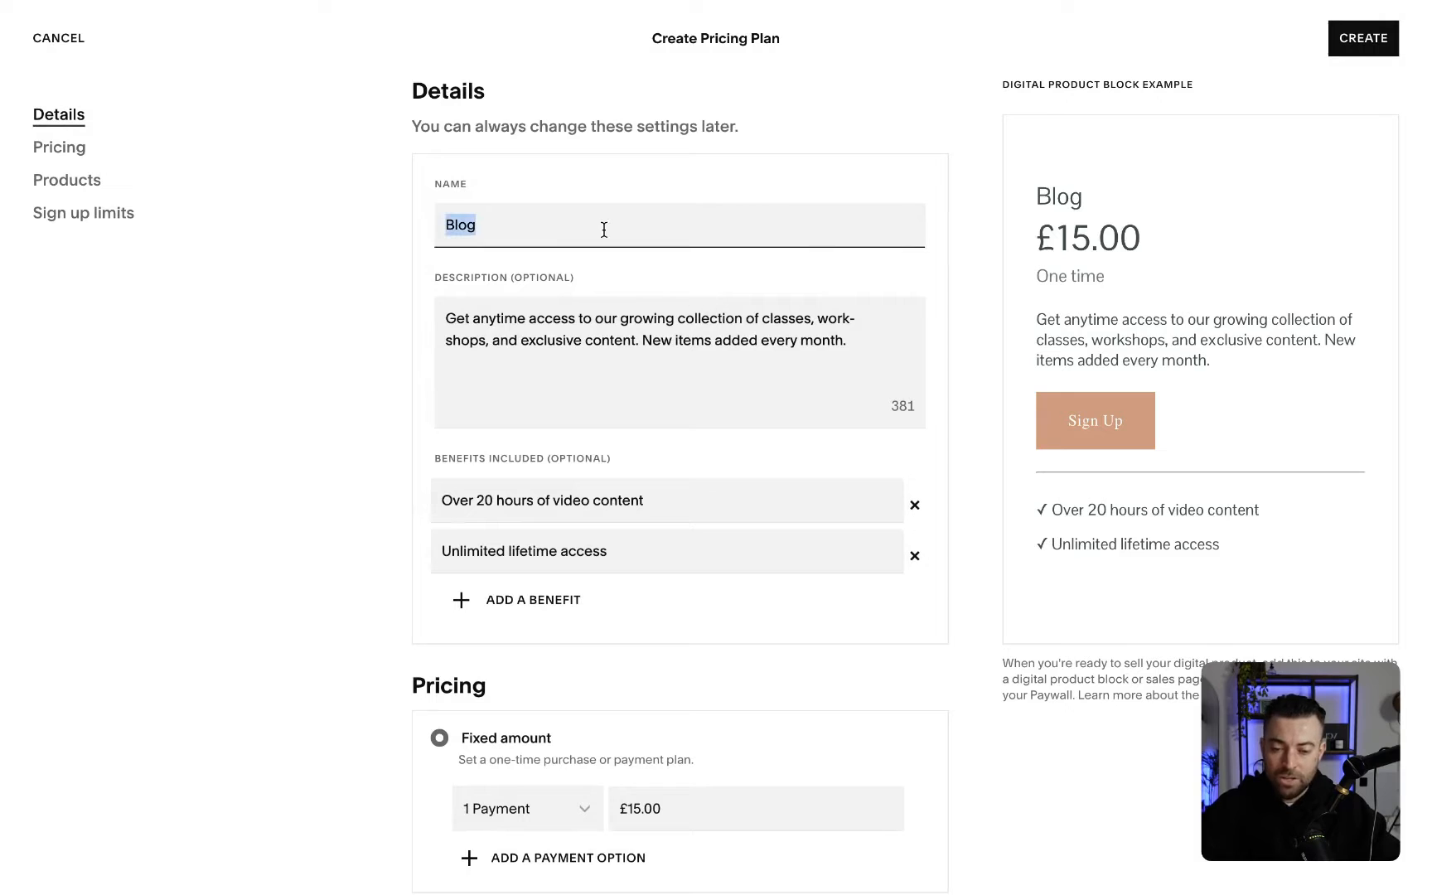
type("My ")
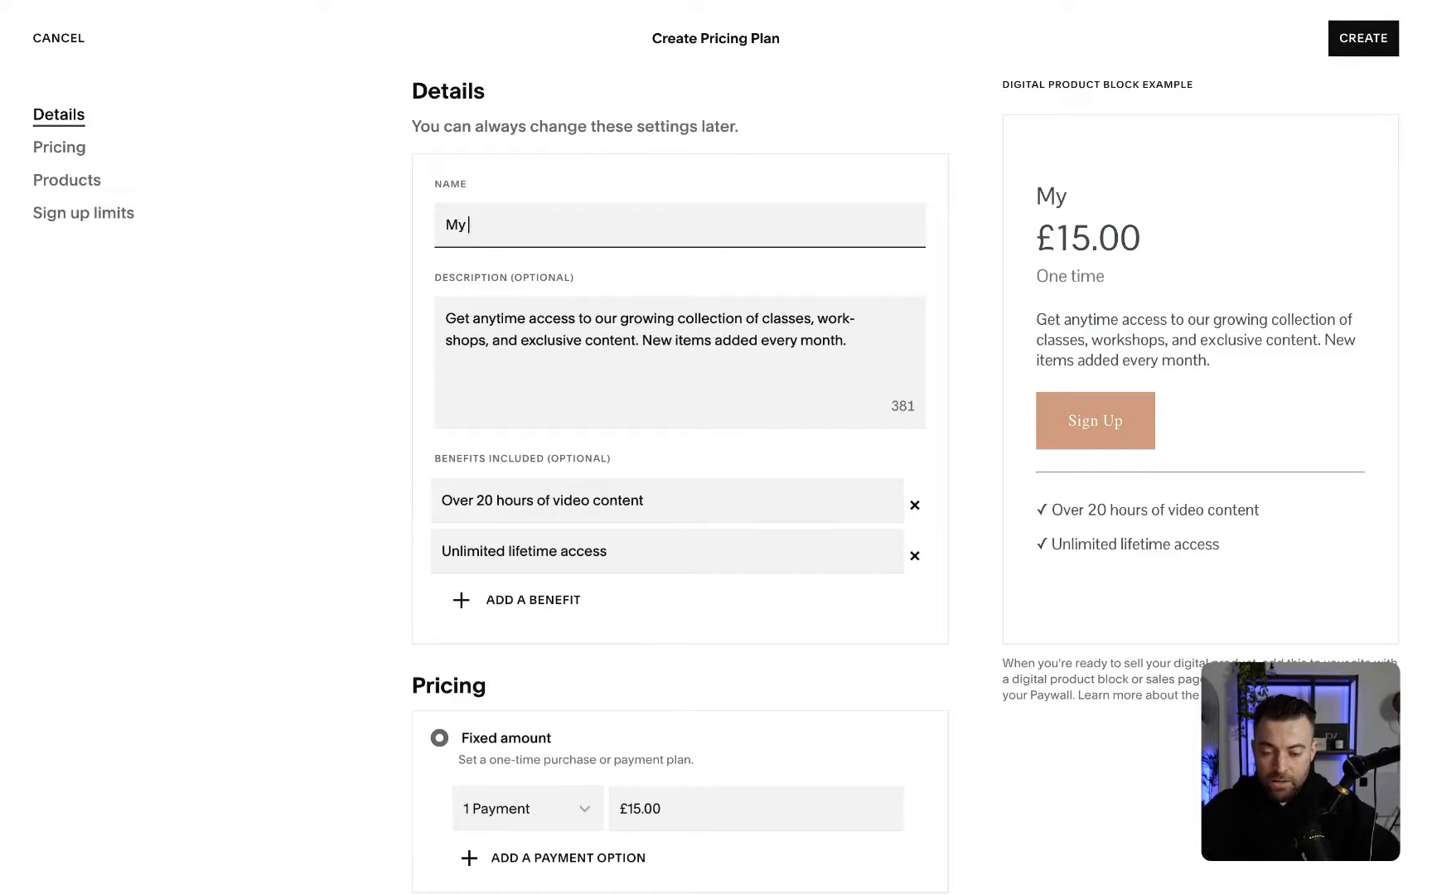
type("secret content")
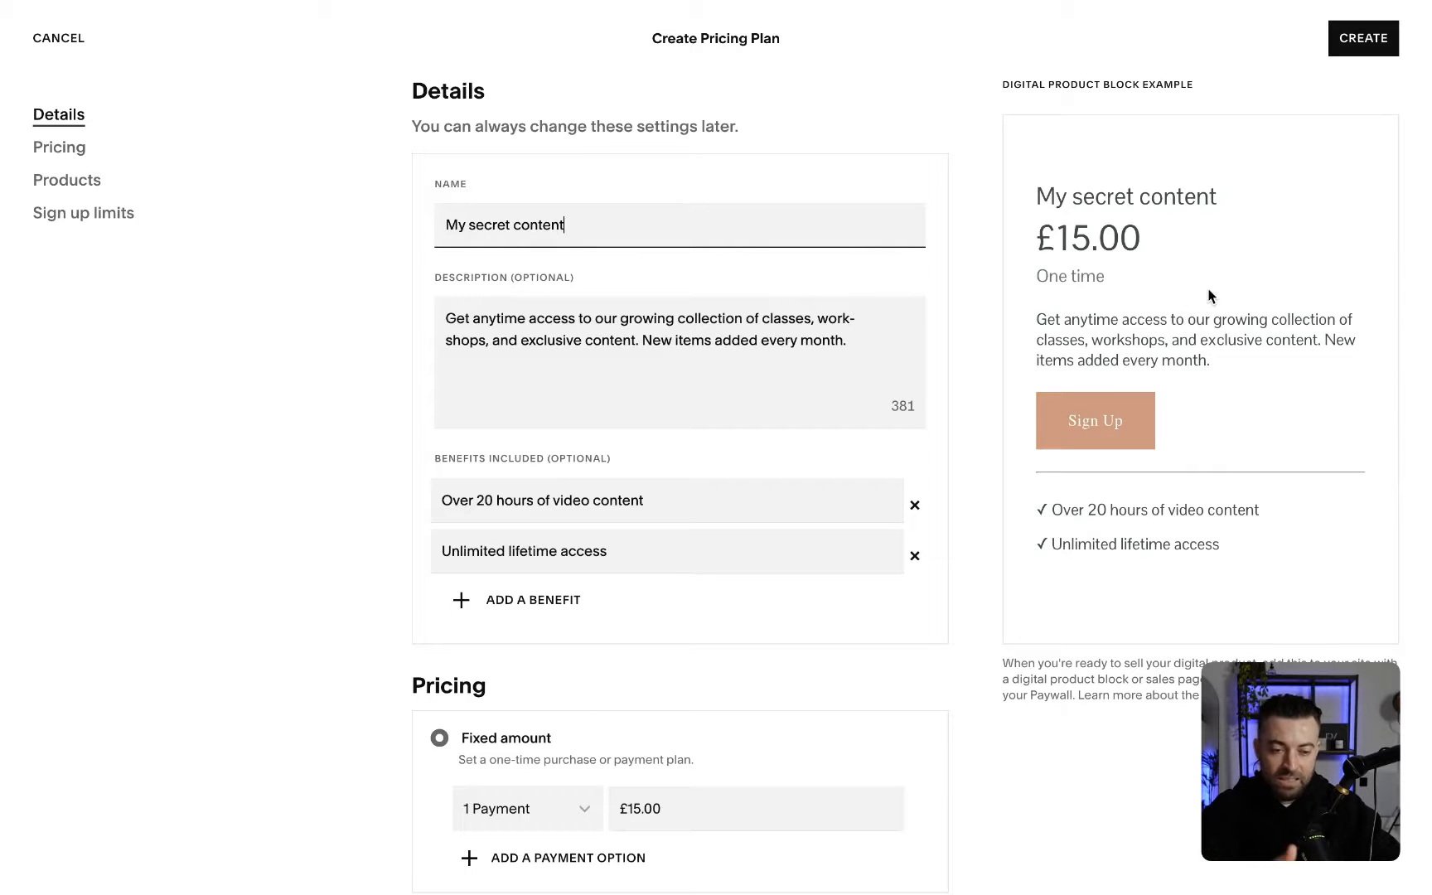
Step: Examine the digital product block example, including its title, price, payment type, description and benefits
left_click_drag(1000, 88, 1166, 80)
left_click(1193, 85)
left_click_drag(1036, 196, 1034, 240)
left_click_drag(1110, 286, 1042, 286)
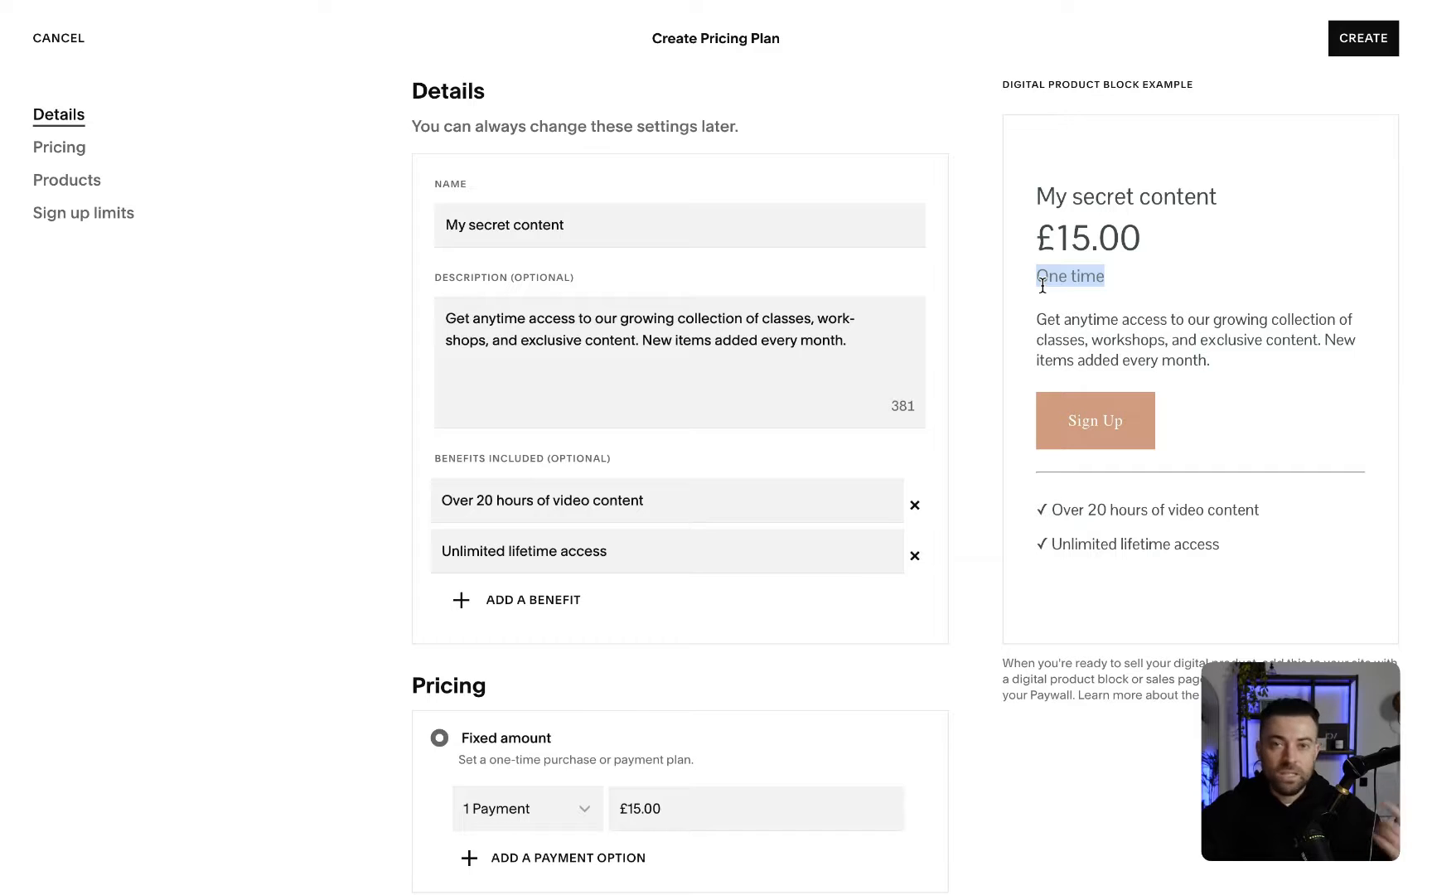
triple_click(1123, 336)
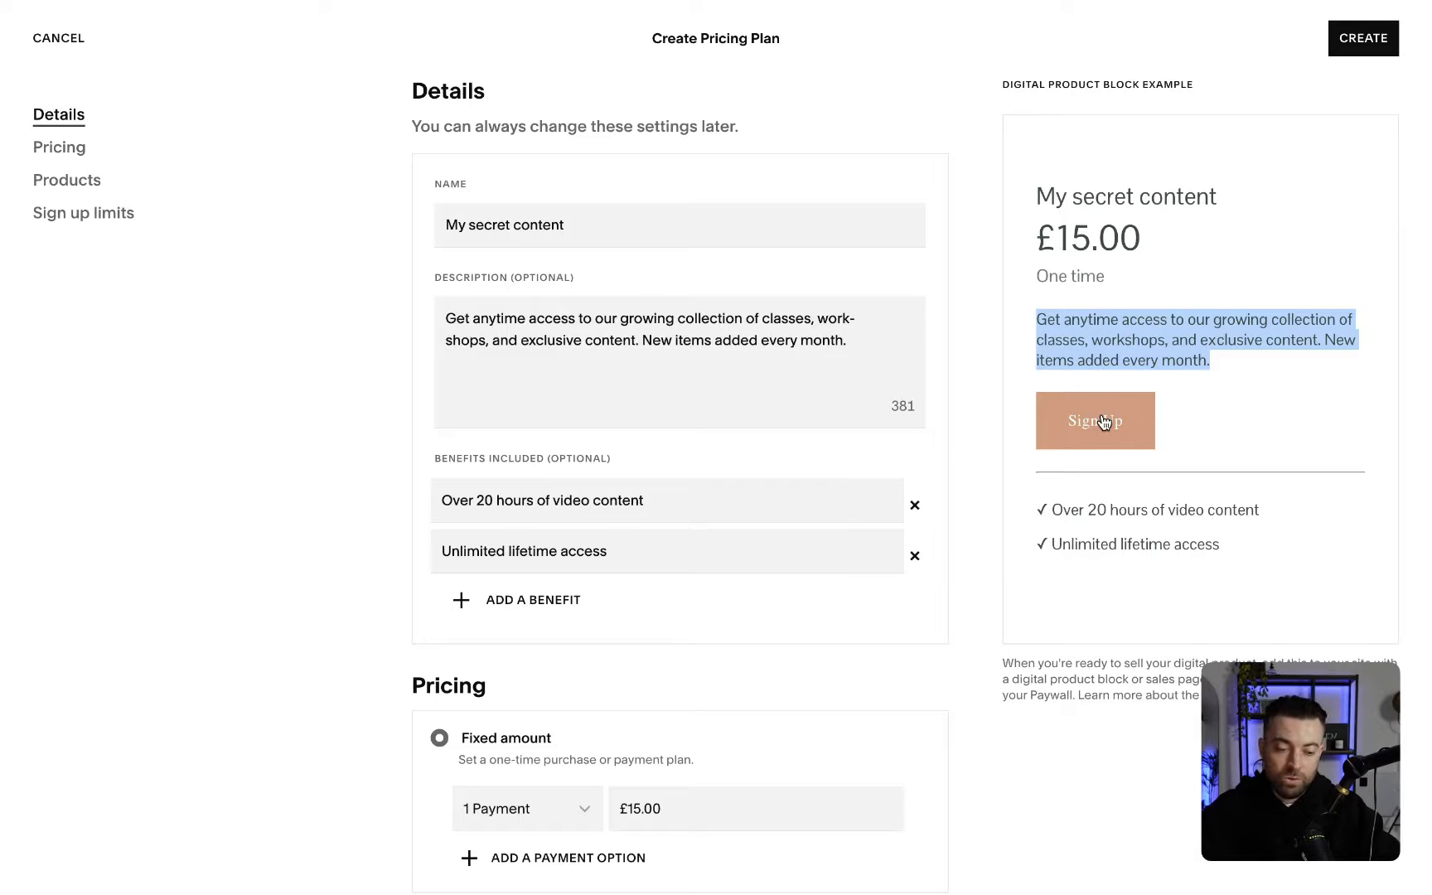
left_click_drag(1233, 555, 1032, 504)
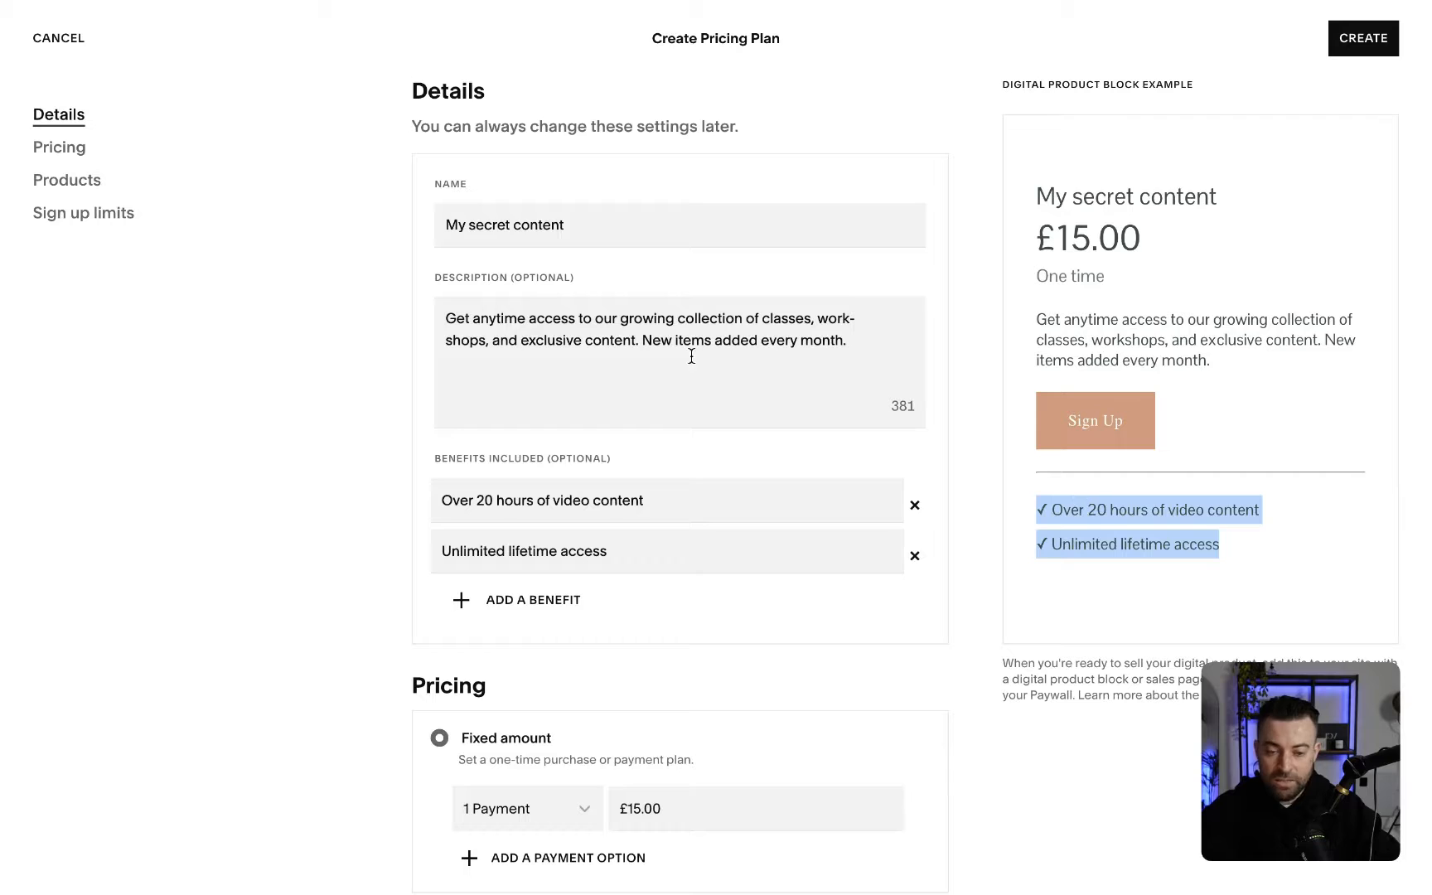
Step: Replace the plan's description with "Get access to my juicy content which surrounds secret stuff."
left_click(512, 315)
key("ctrl+a")
type("Get ")
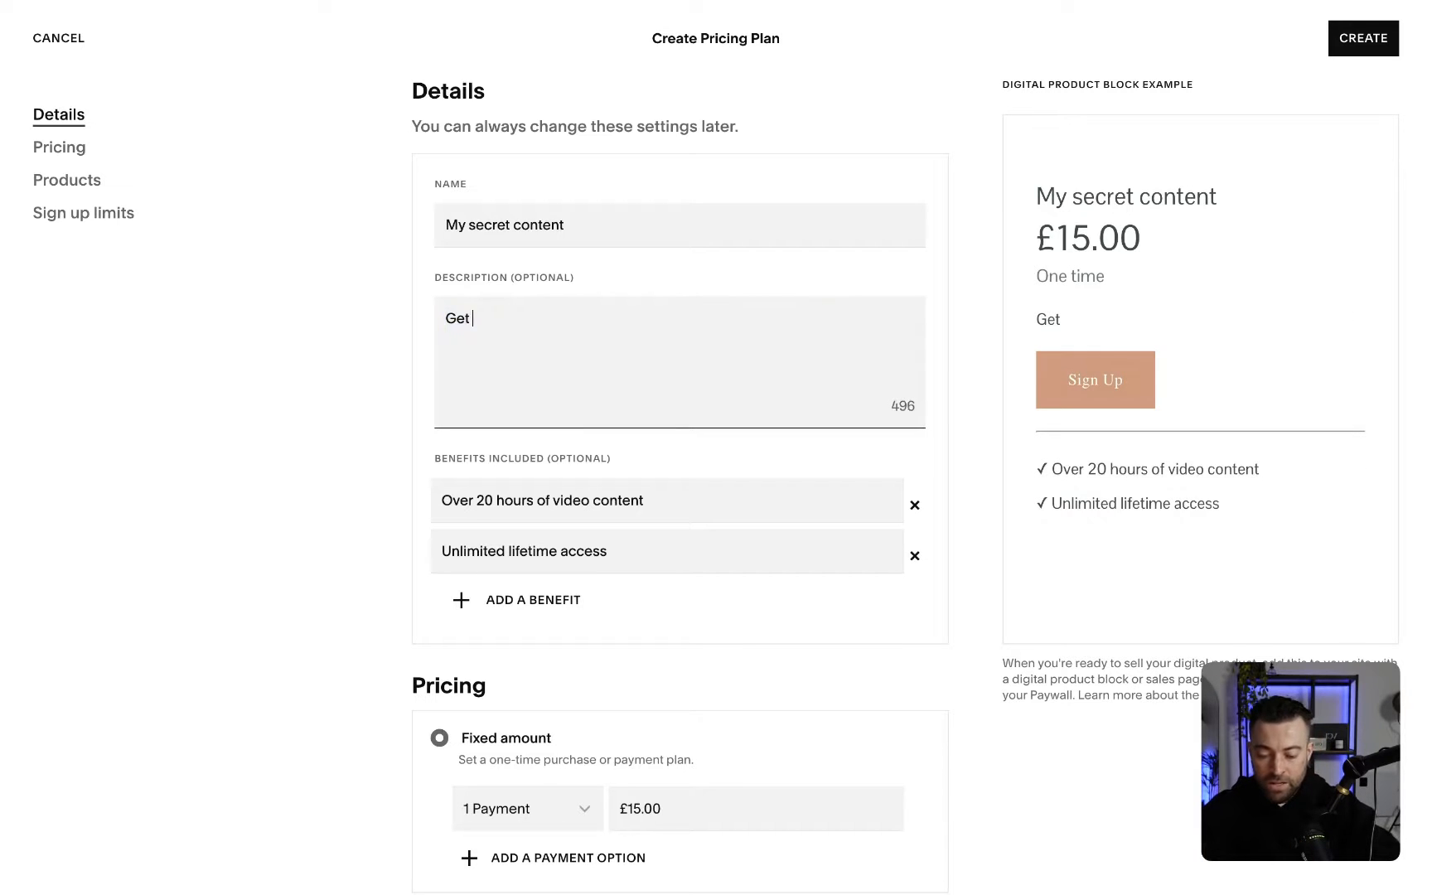
type("access to my jiicy co")
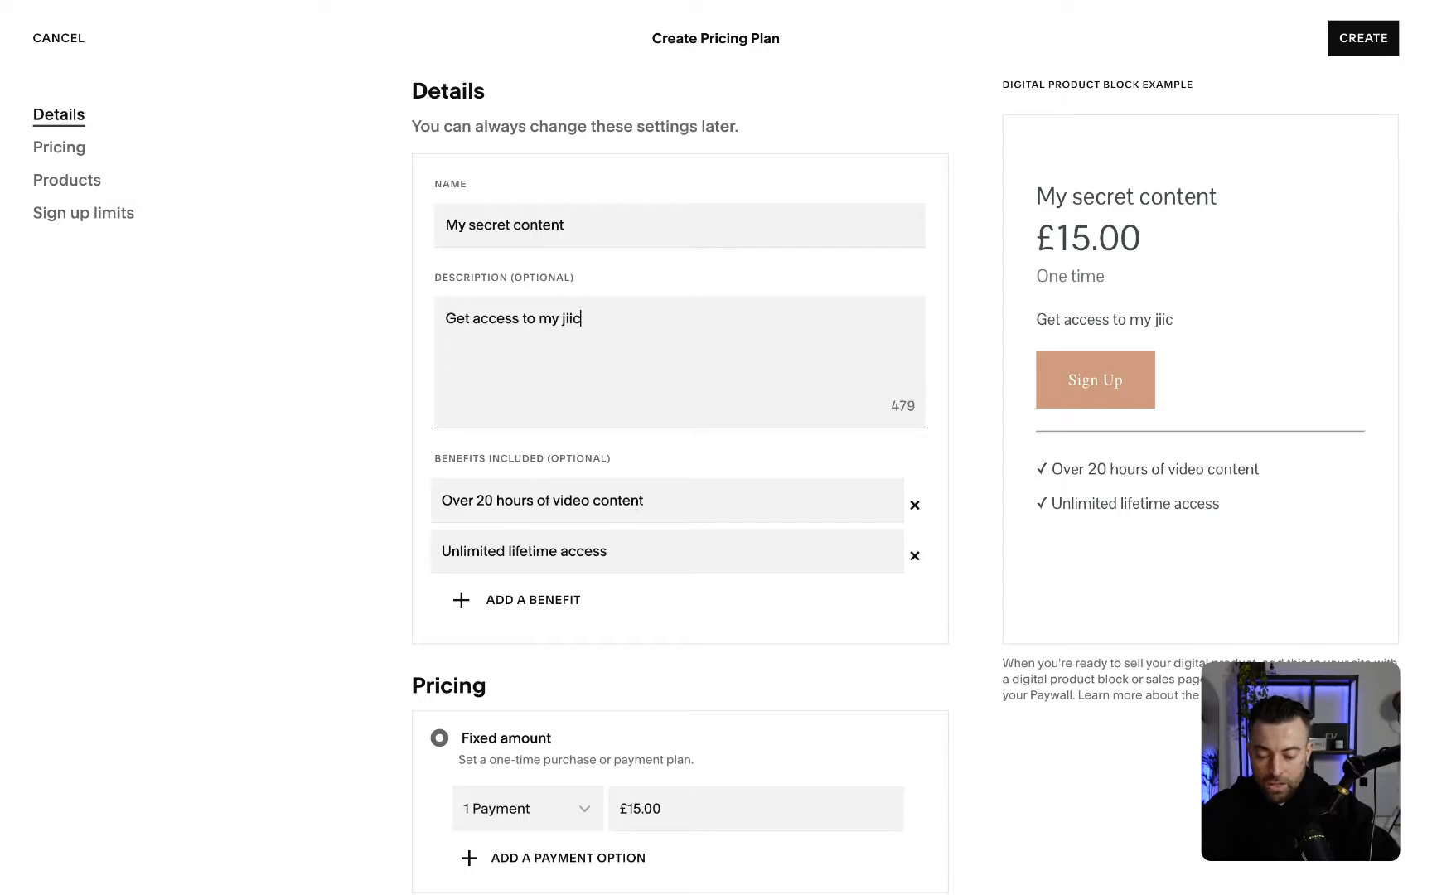
key("BackSpace")
key("BackSpace")
key("BackSpace")
key("BackSpace")
key("BackSpace")
key("BackSpace")
type("ucy content ")
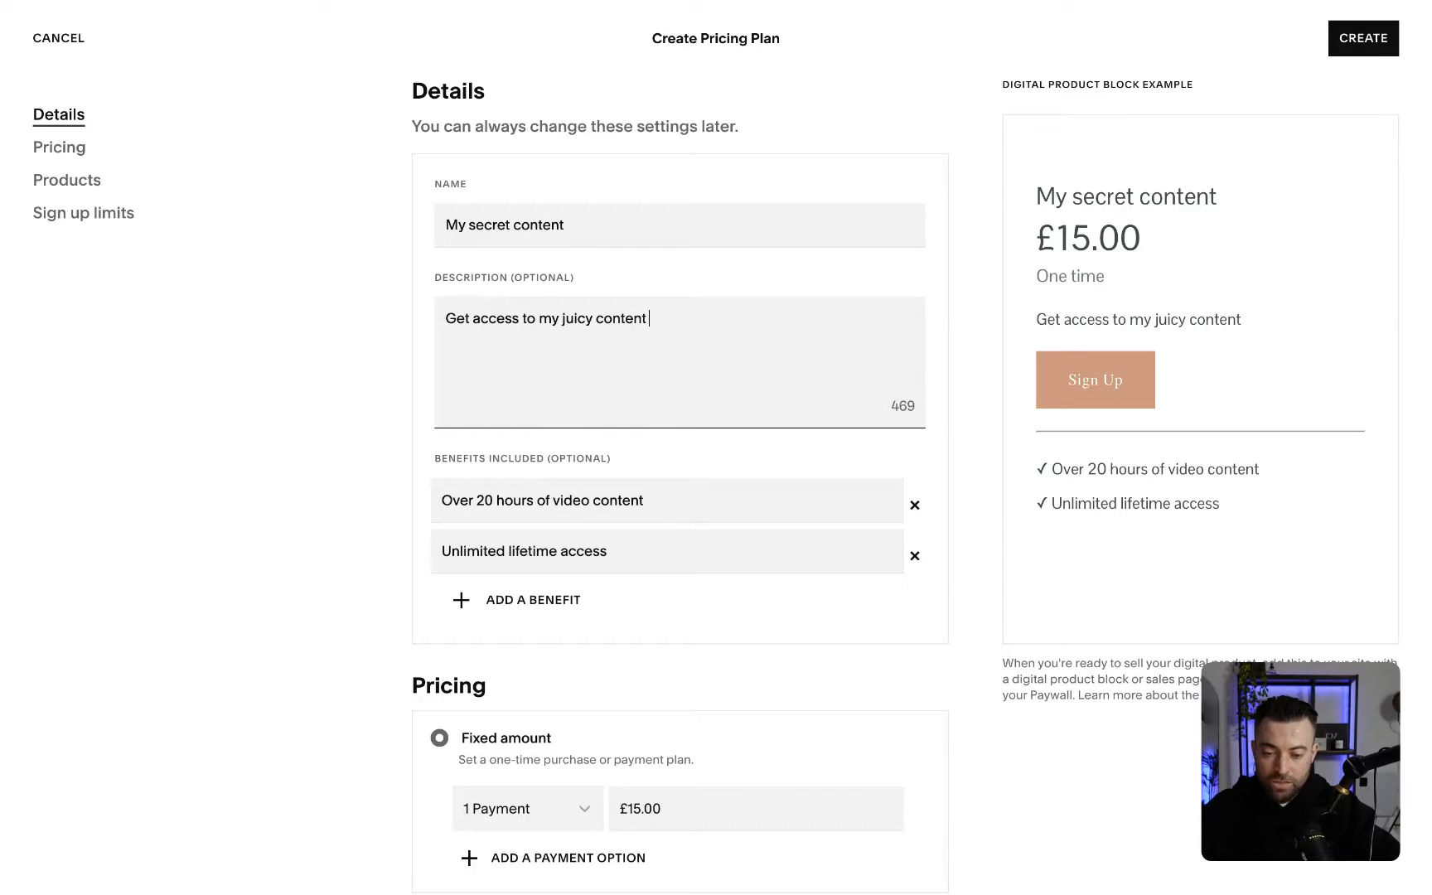
type("which surr")
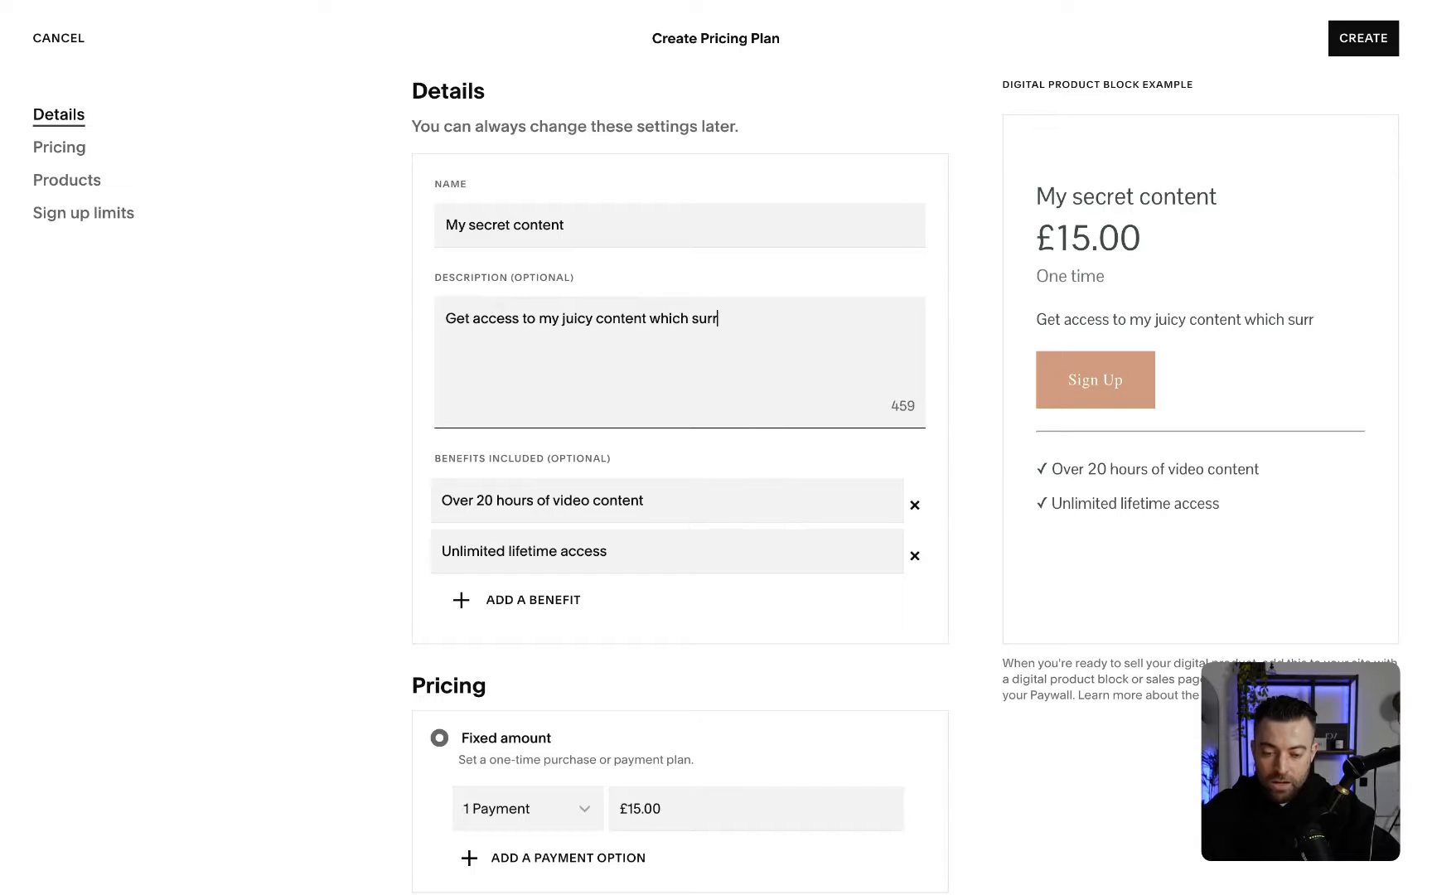
type("ounds secret stuff")
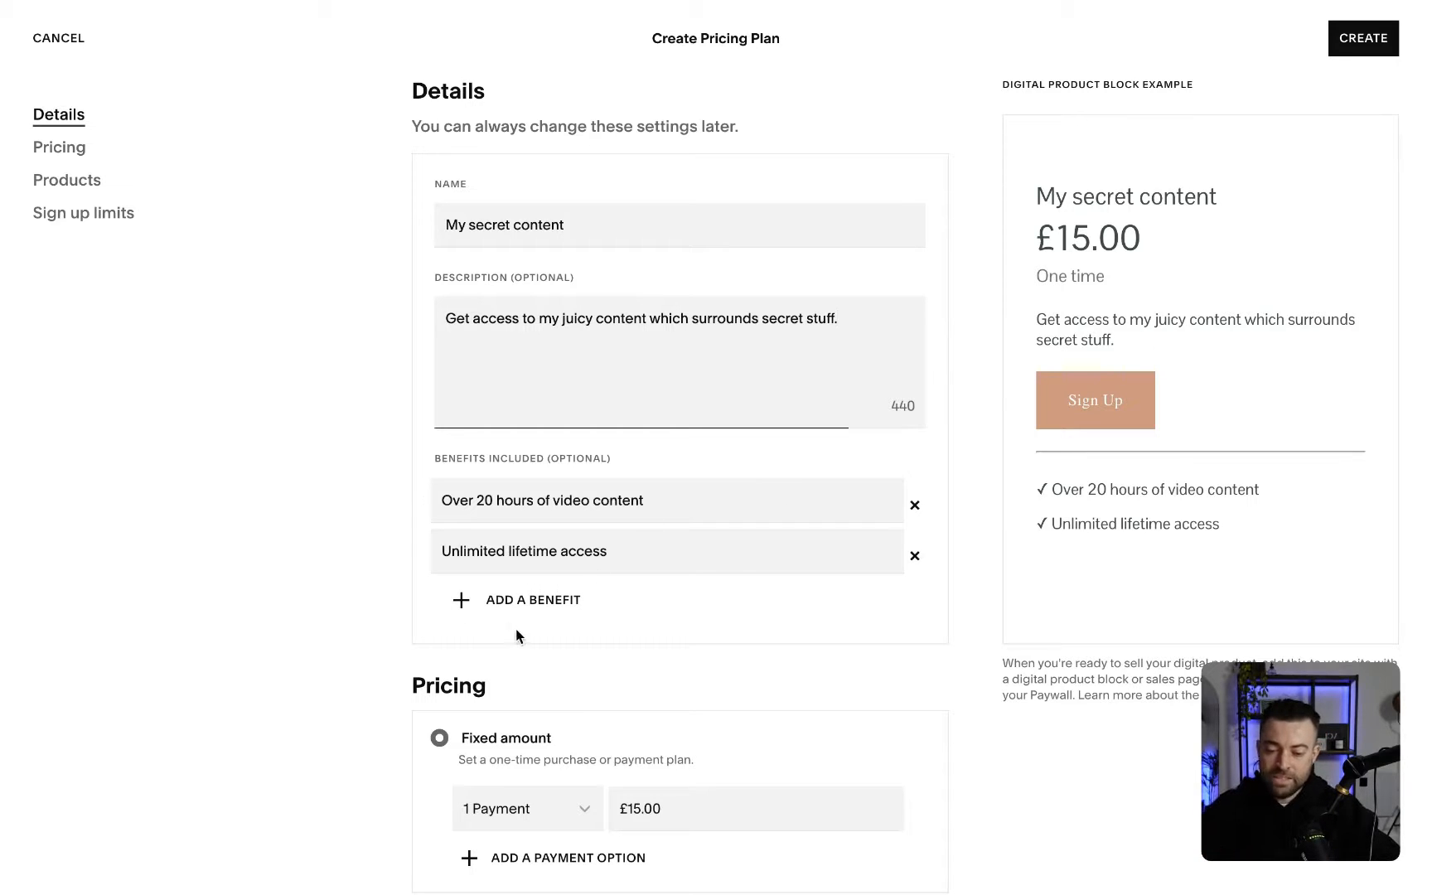
Step: Add the benefits "Secret" and "Juicy" to the plan and move "Juicy" above "Secret"
left_click(530, 601)
type("Secret")
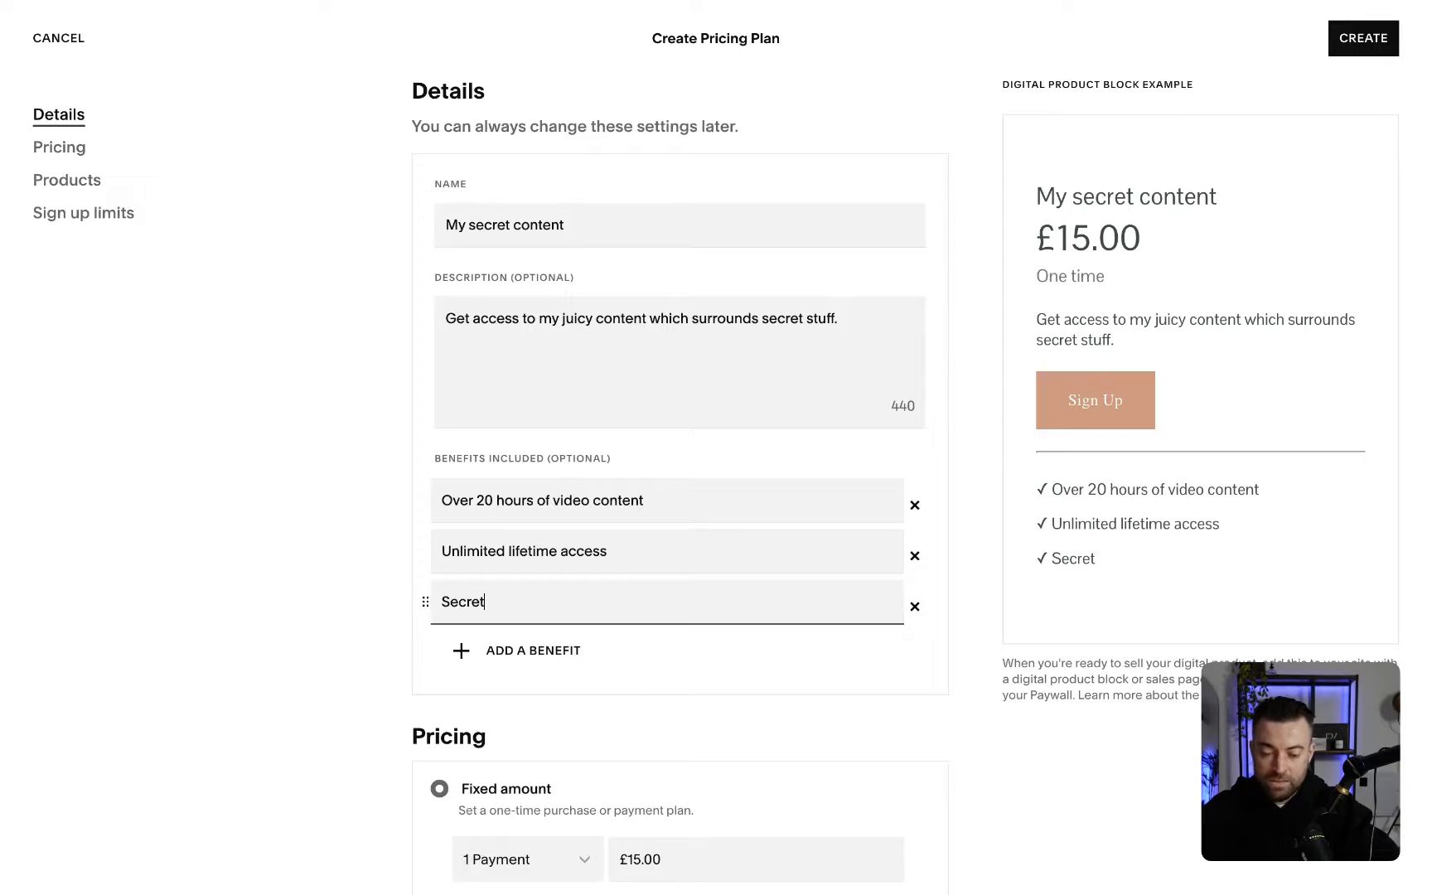
left_click(505, 653)
type("Juicy")
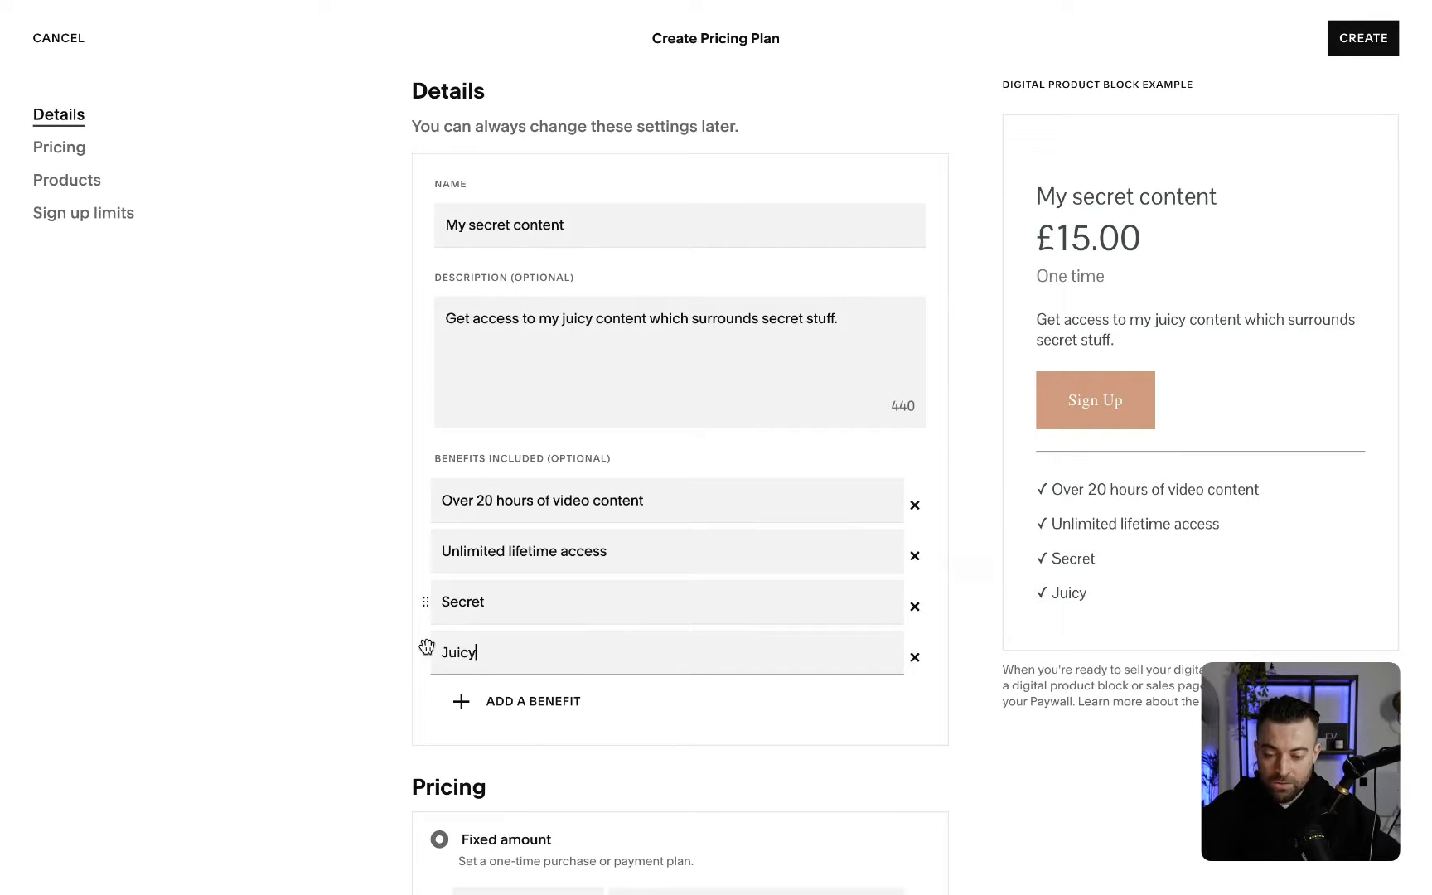
left_click_drag(427, 642, 423, 551)
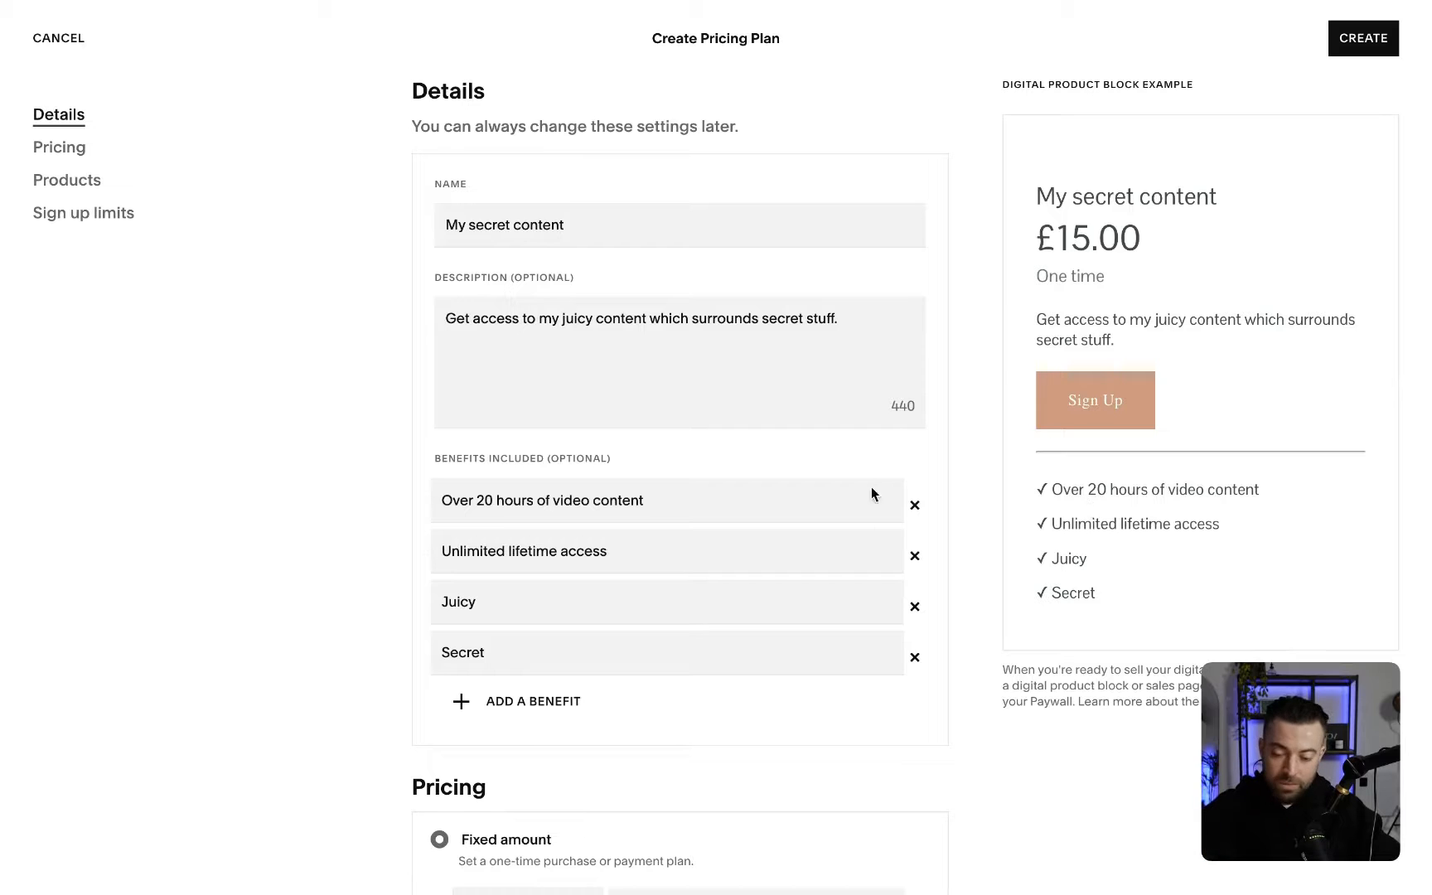
Step: Remove every listed benefit from the pricing plan and add a new benefit, "Juicy"
left_click(916, 507)
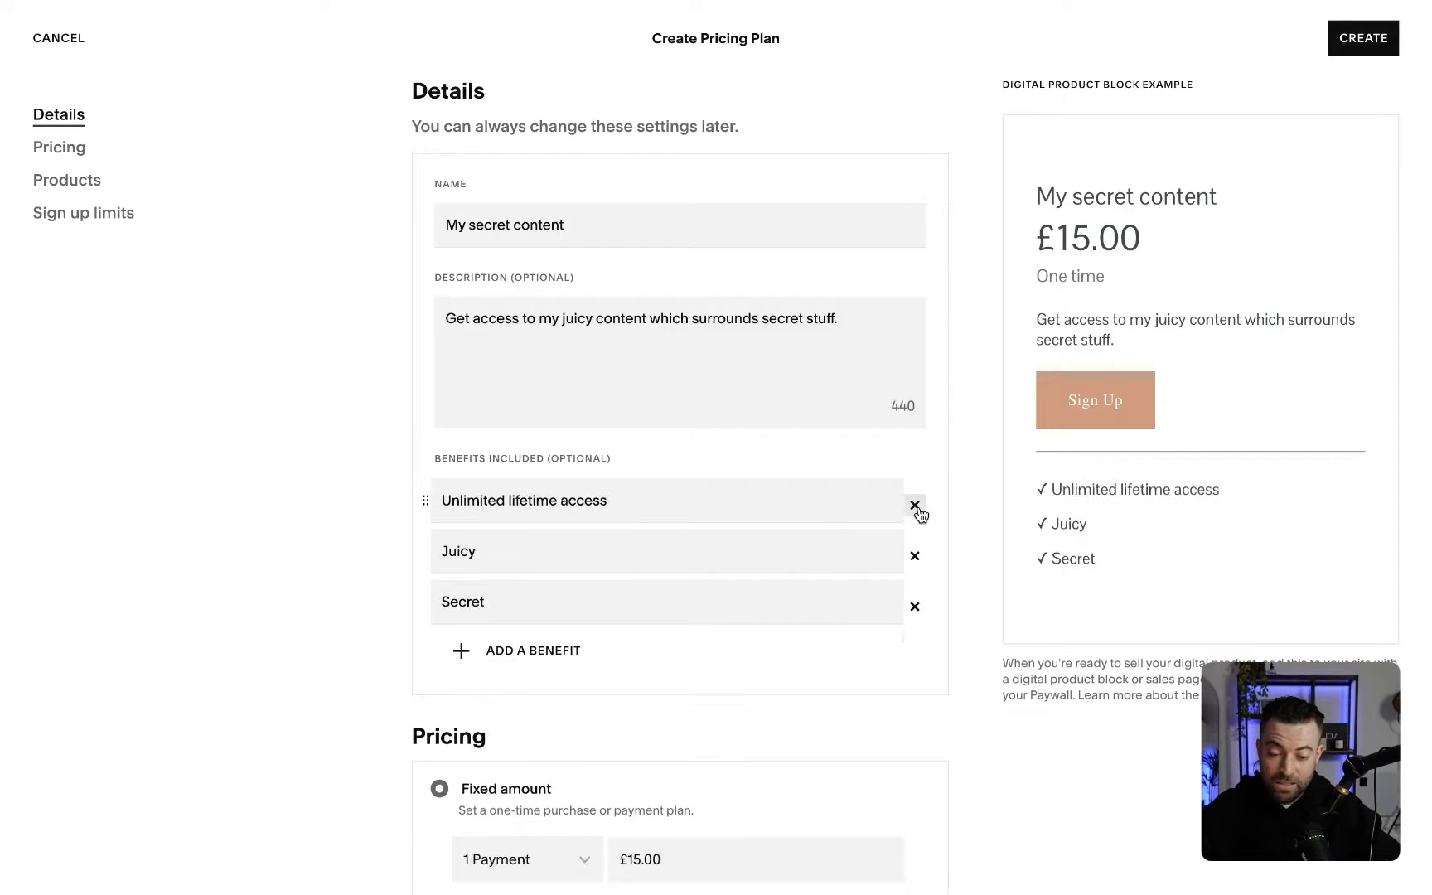
left_click(916, 507)
left_click(917, 507)
left_click(915, 506)
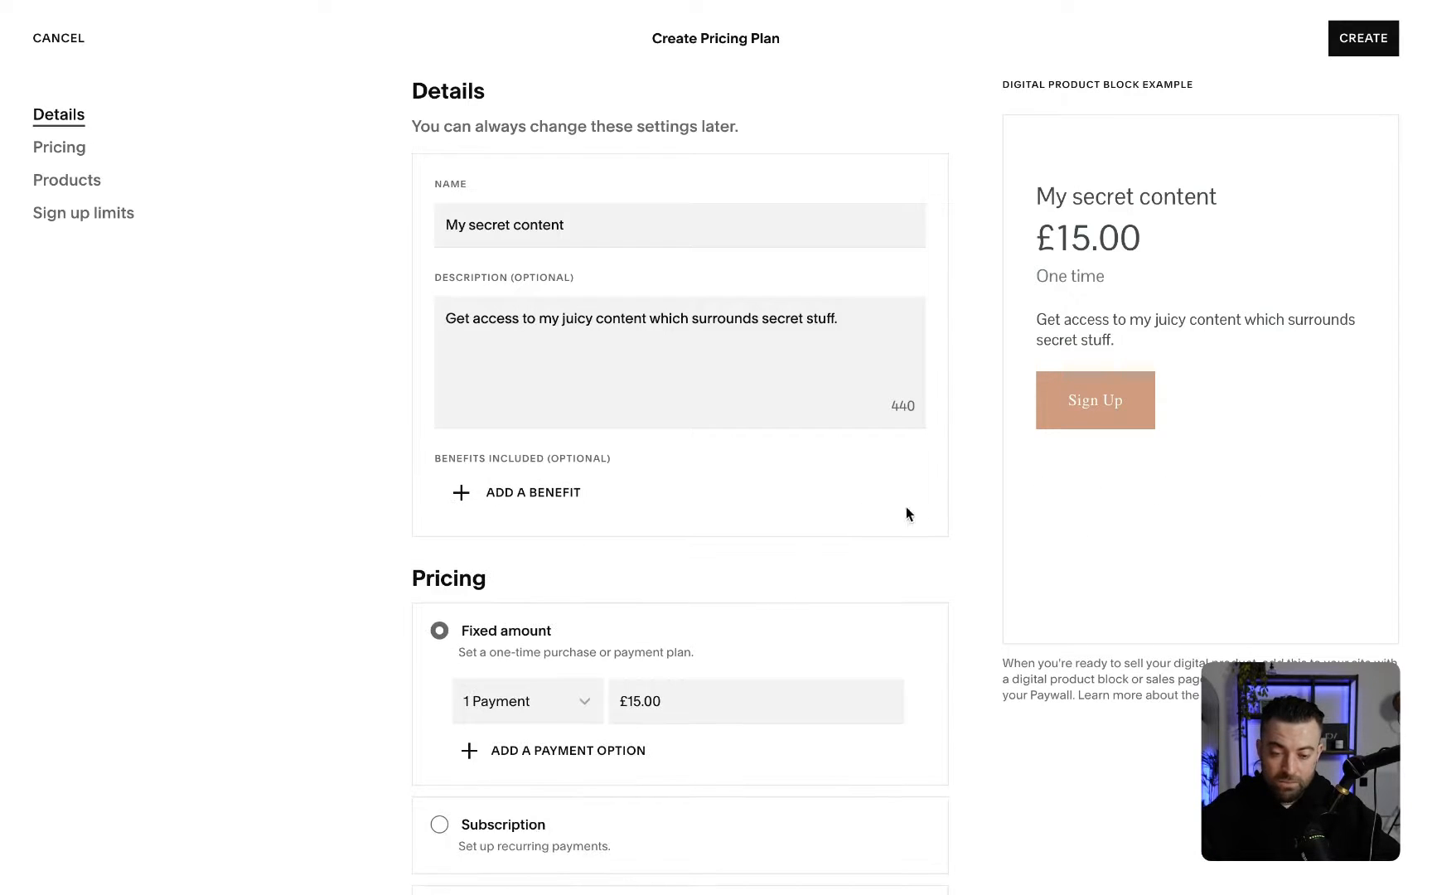
left_click(534, 493)
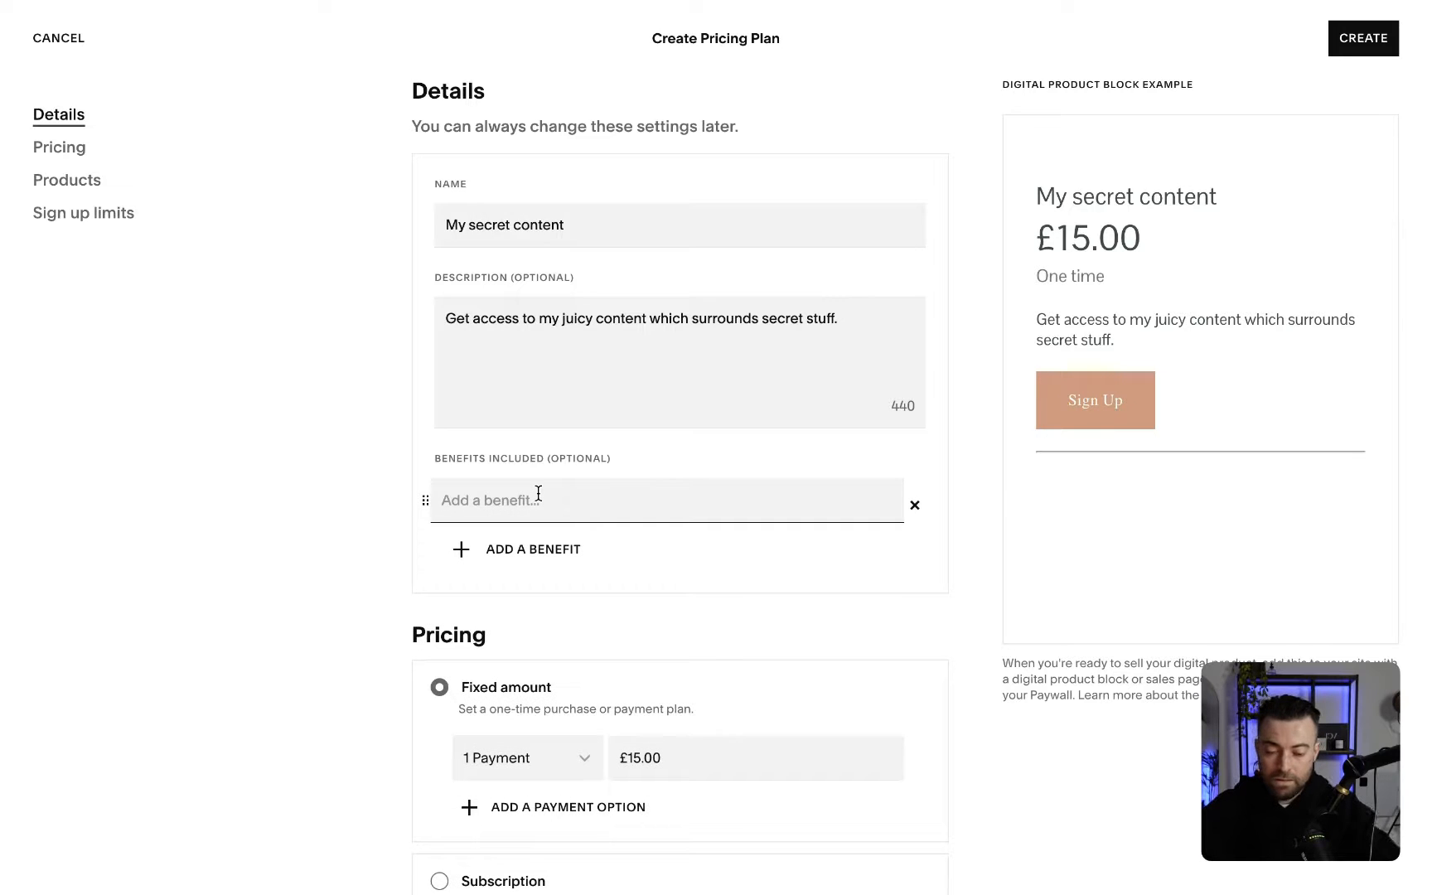
type("Juicy")
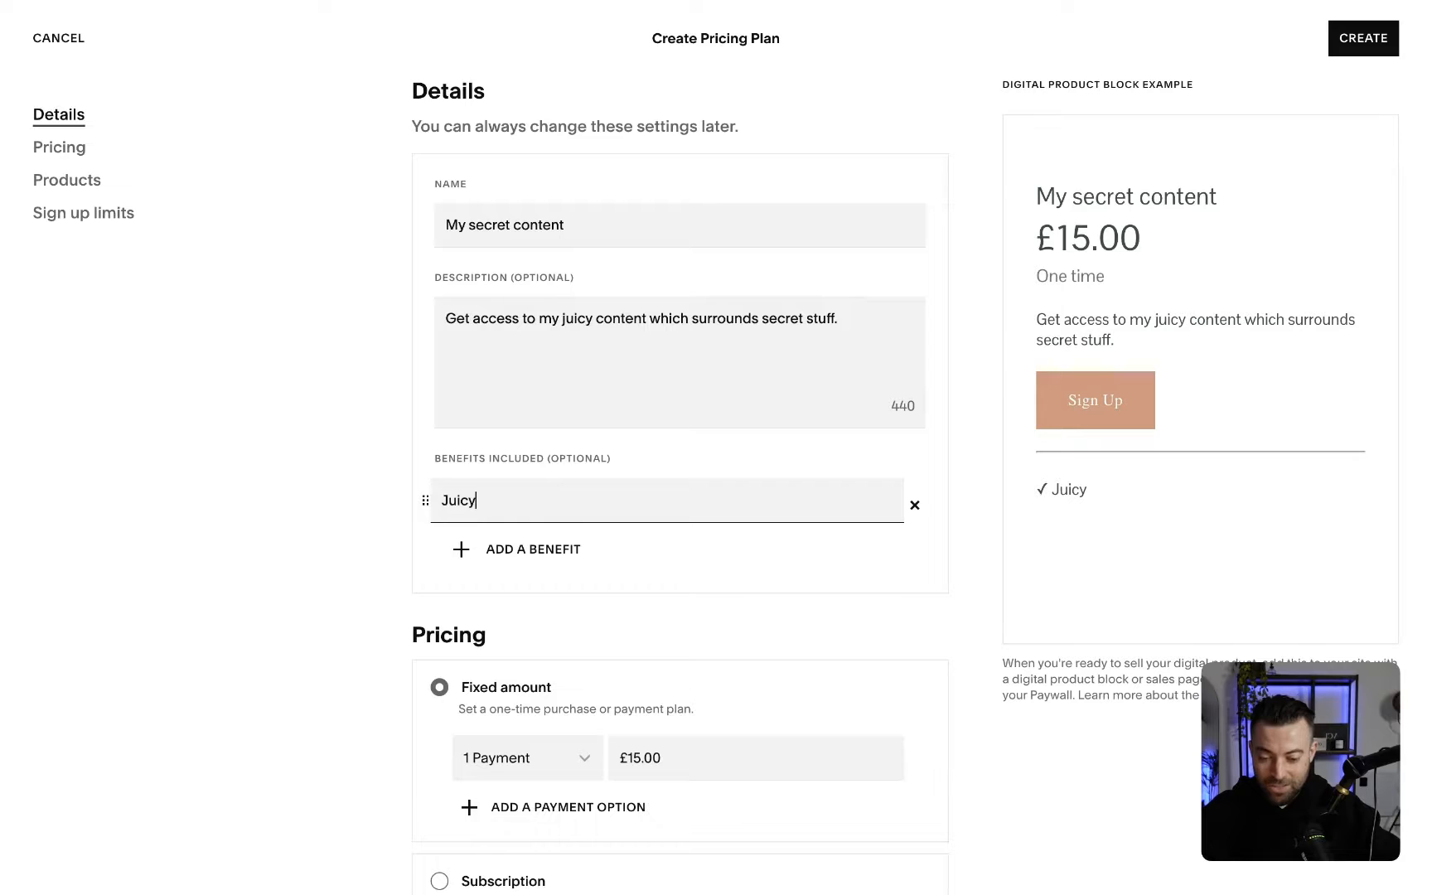
Step: Add "Secret" as a second benefit below "Juicy" in the pricing plan
key("Return")
type("Secret")
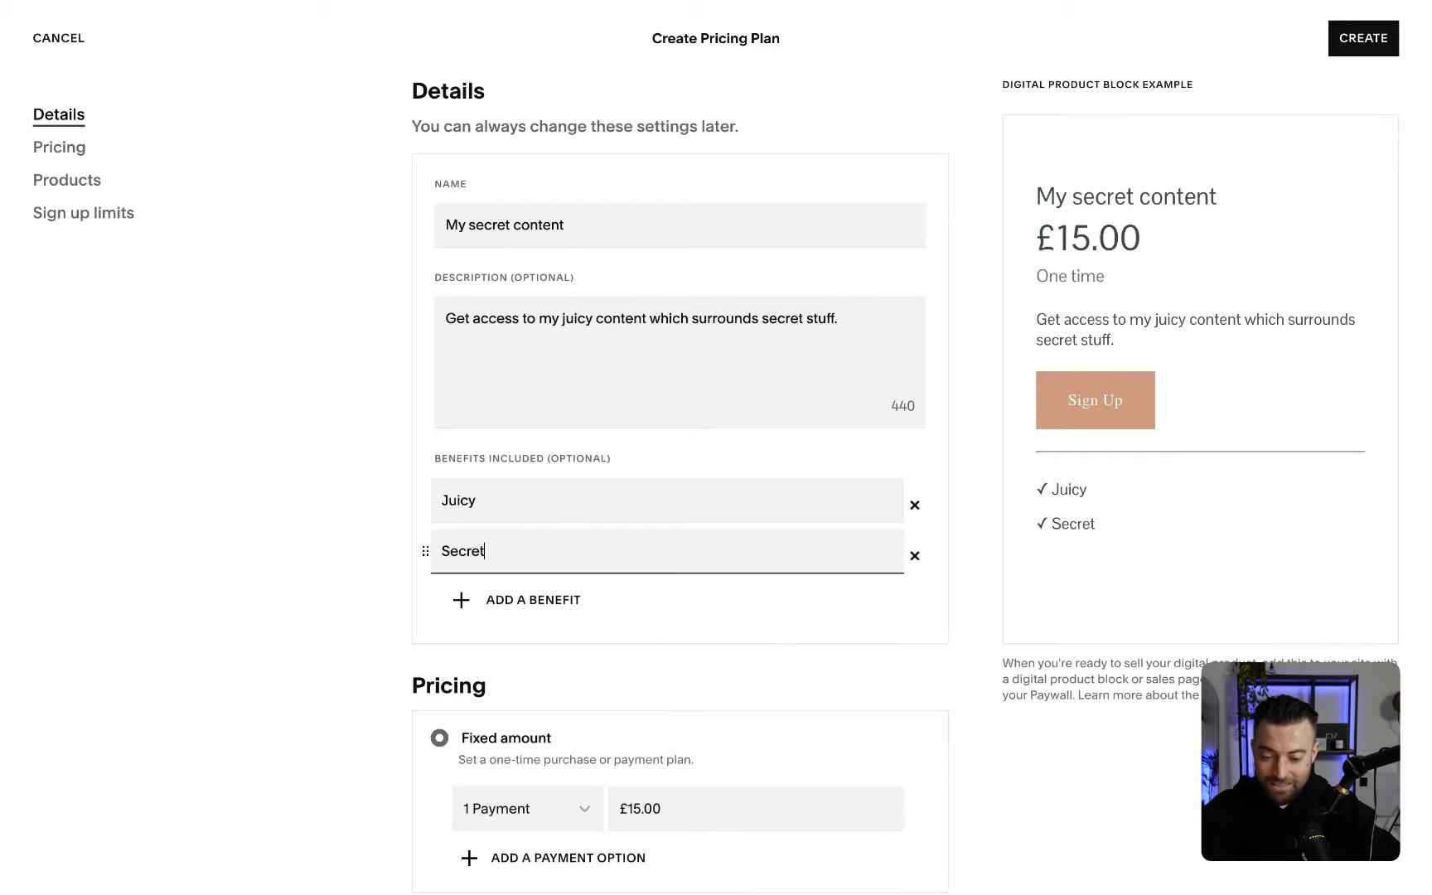
left_click(397, 459)
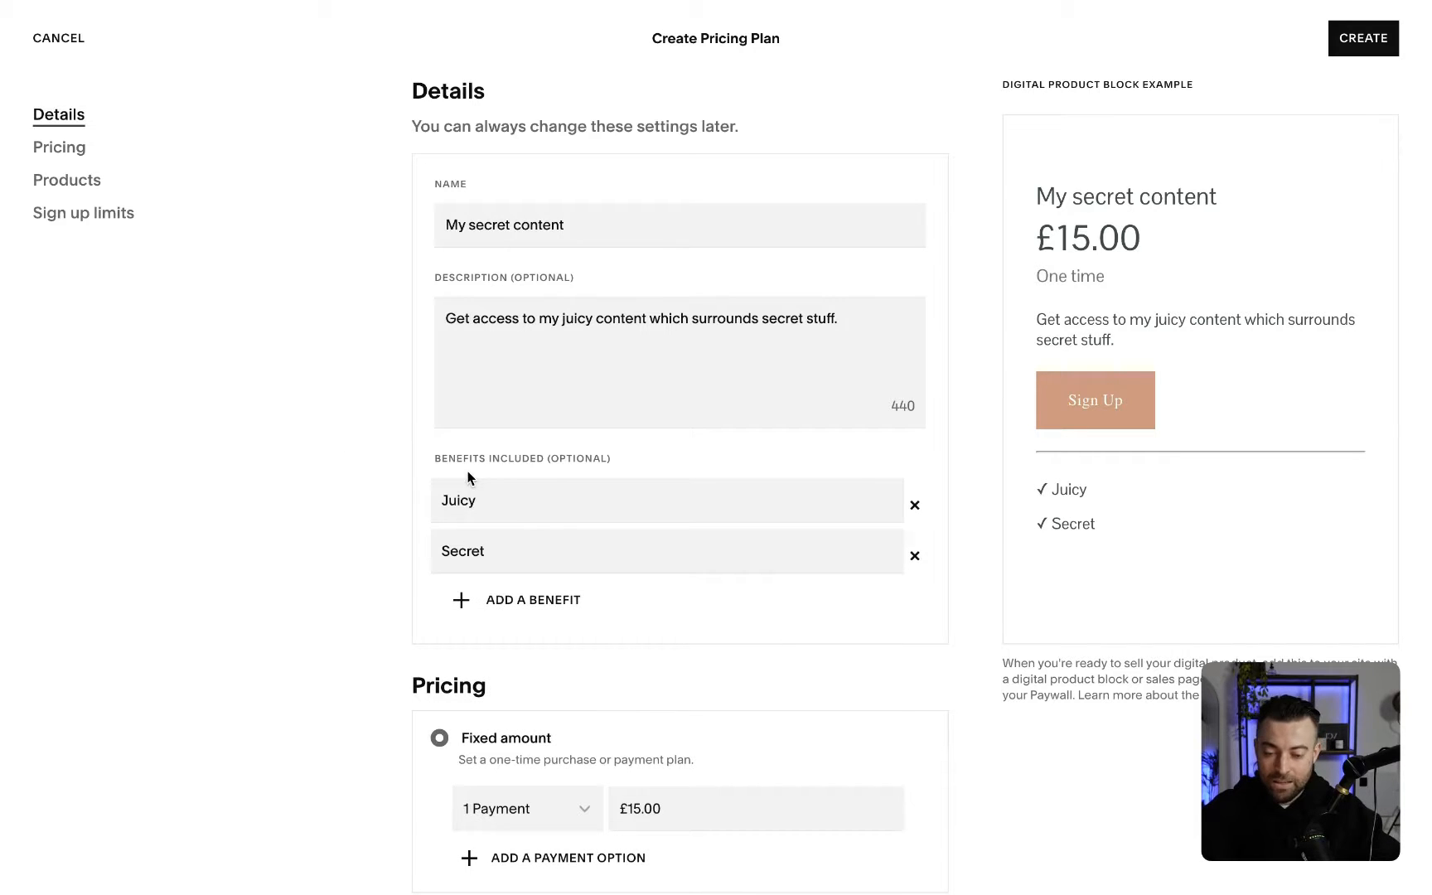
triple_click(522, 463)
left_click(575, 459)
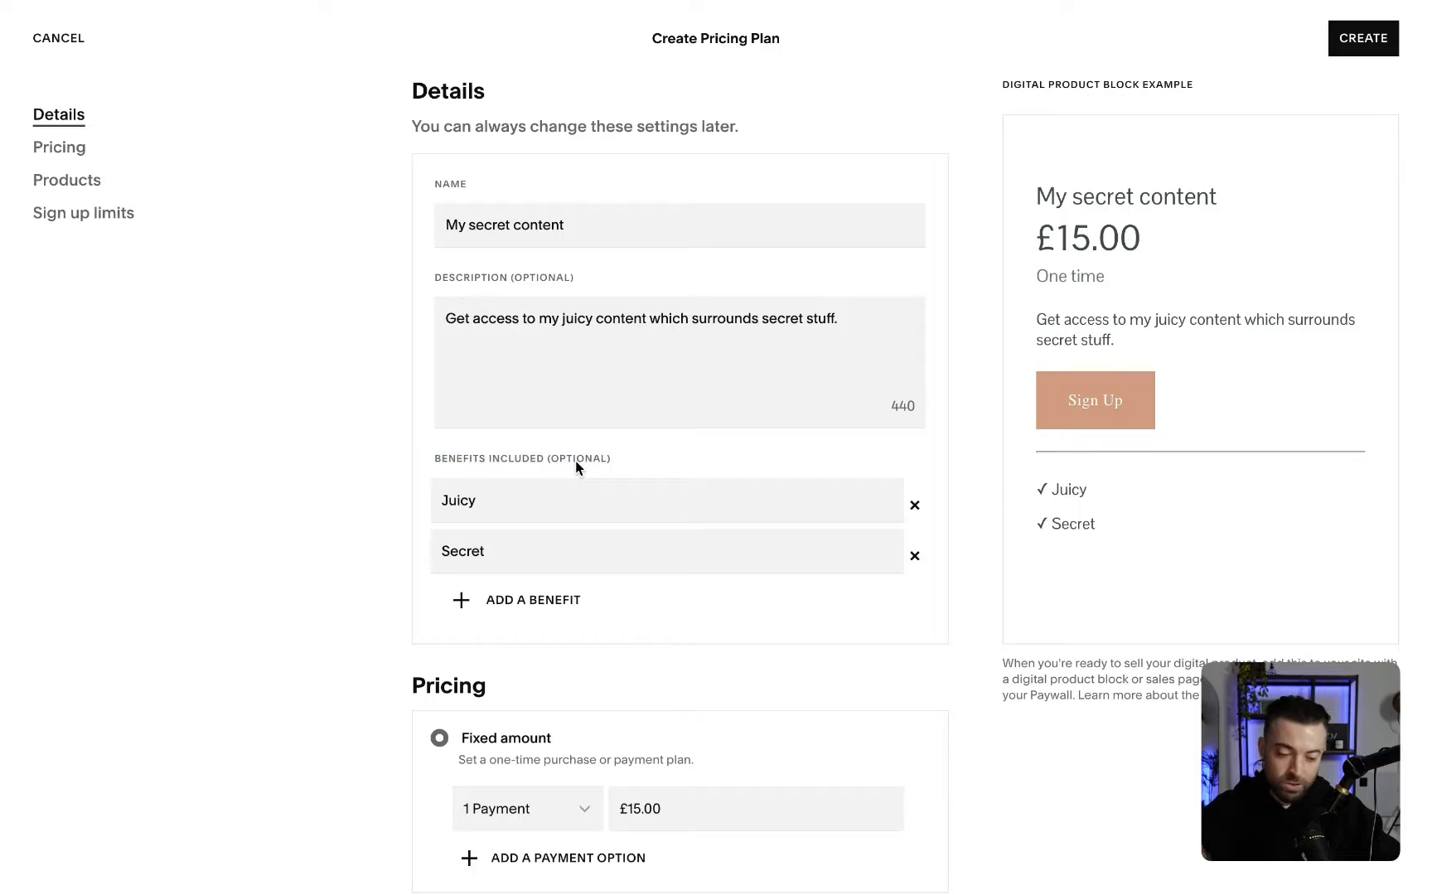
Step: Review the payment count choices for the fixed amount and set the single payment price to £300
scroll(384, 508, "down", 7)
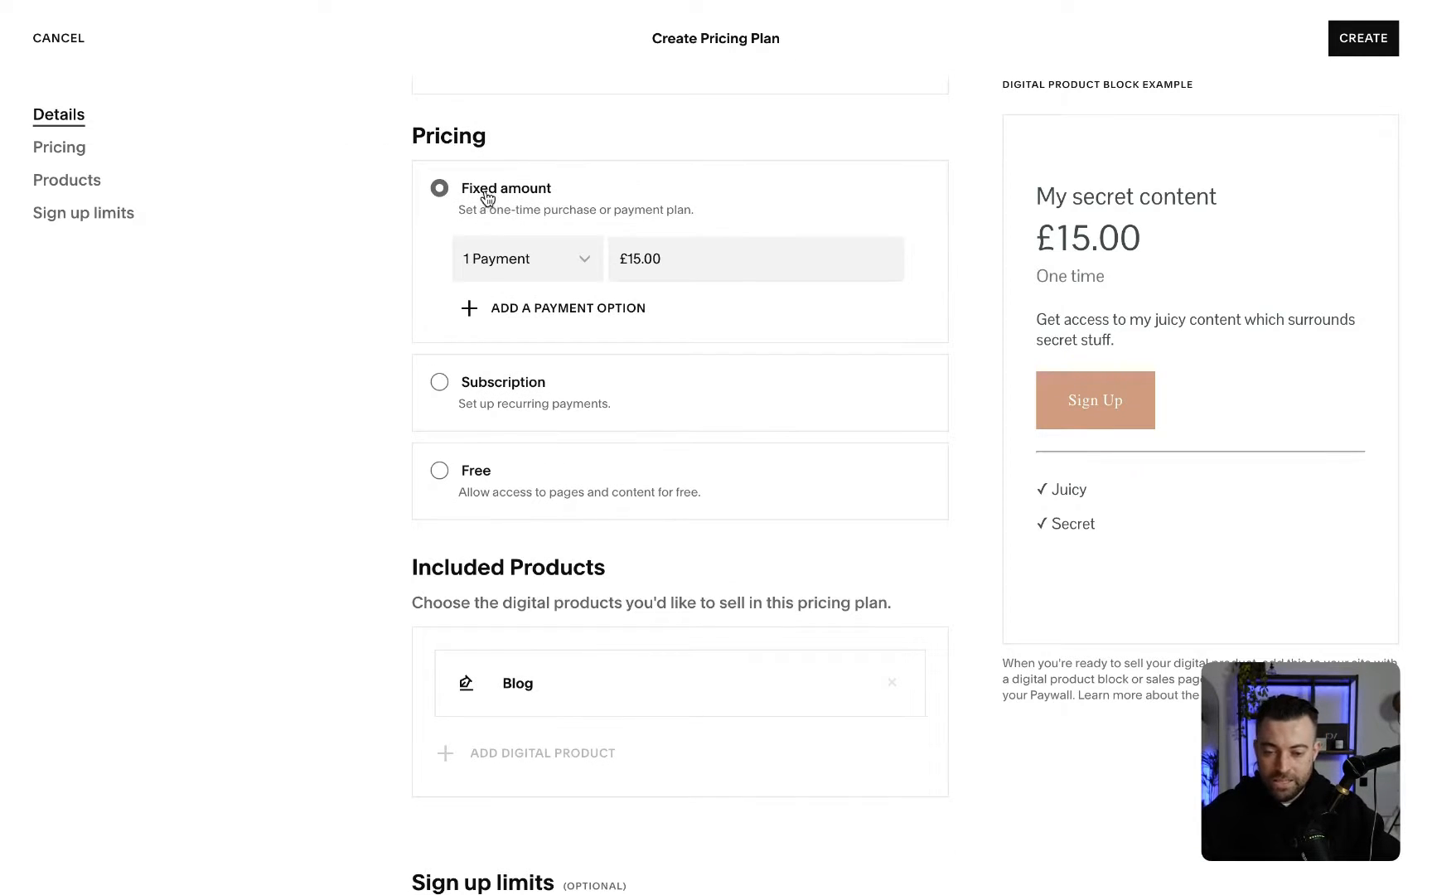
left_click(518, 263)
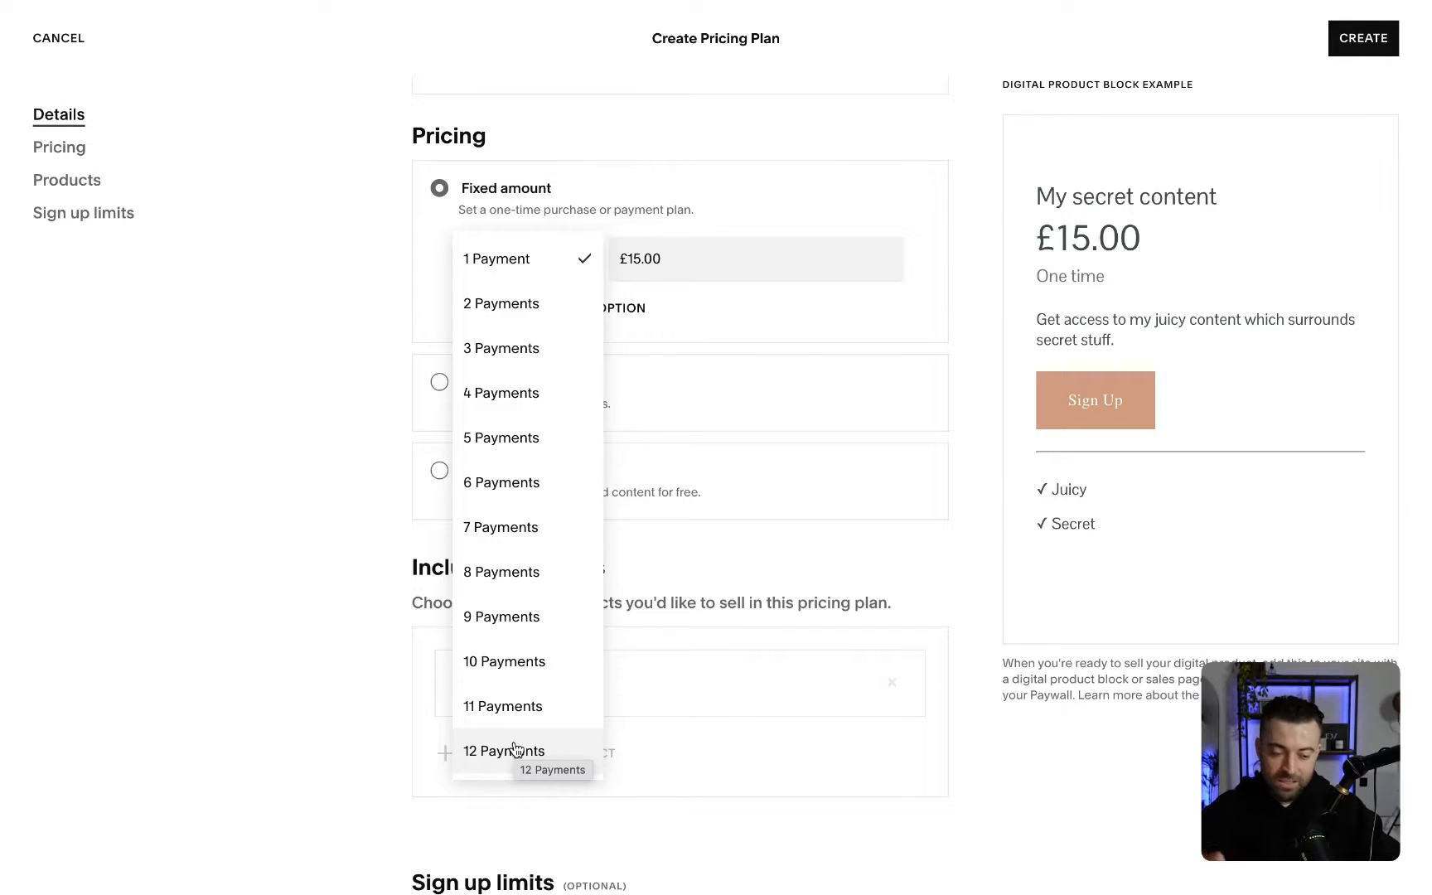
left_click(732, 238)
type("300")
left_click(311, 283)
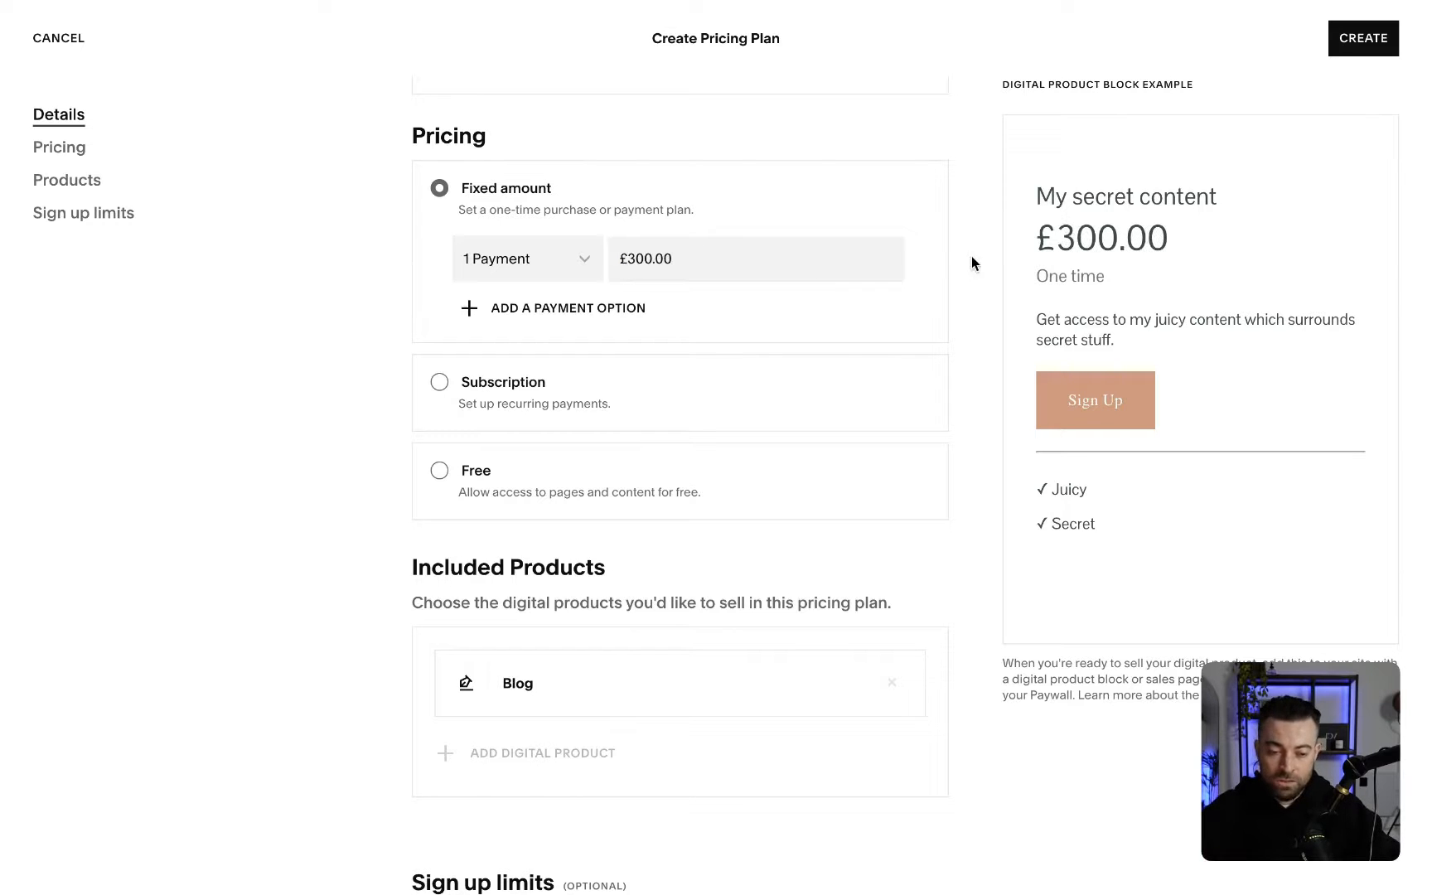
Step: Add a second fixed-amount payment option of 3 payments at £125 each, spread over 3 months
left_click(544, 305)
left_click(545, 313)
left_click(531, 359)
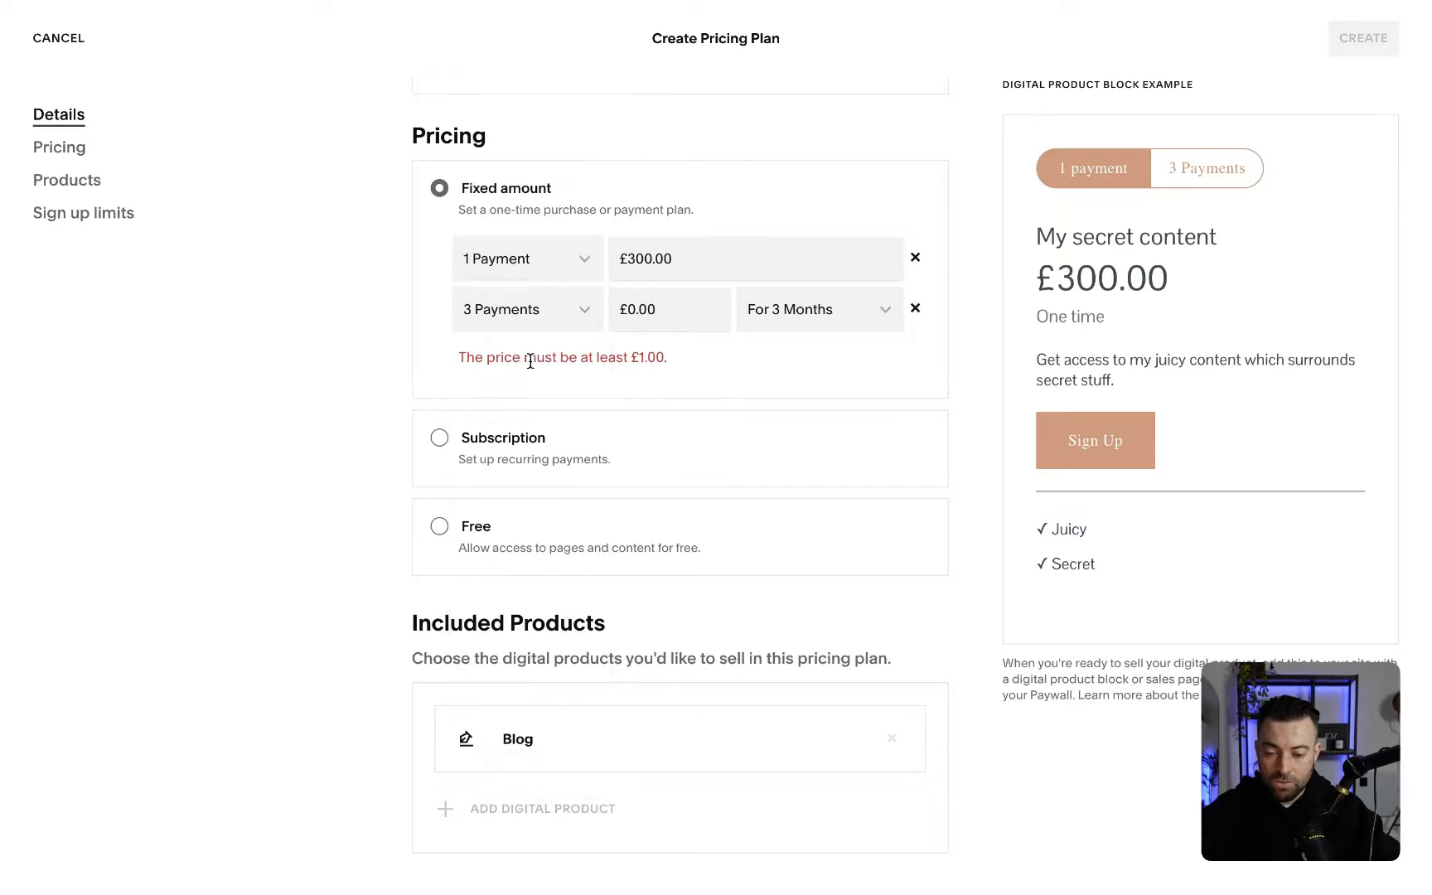
left_click(691, 299)
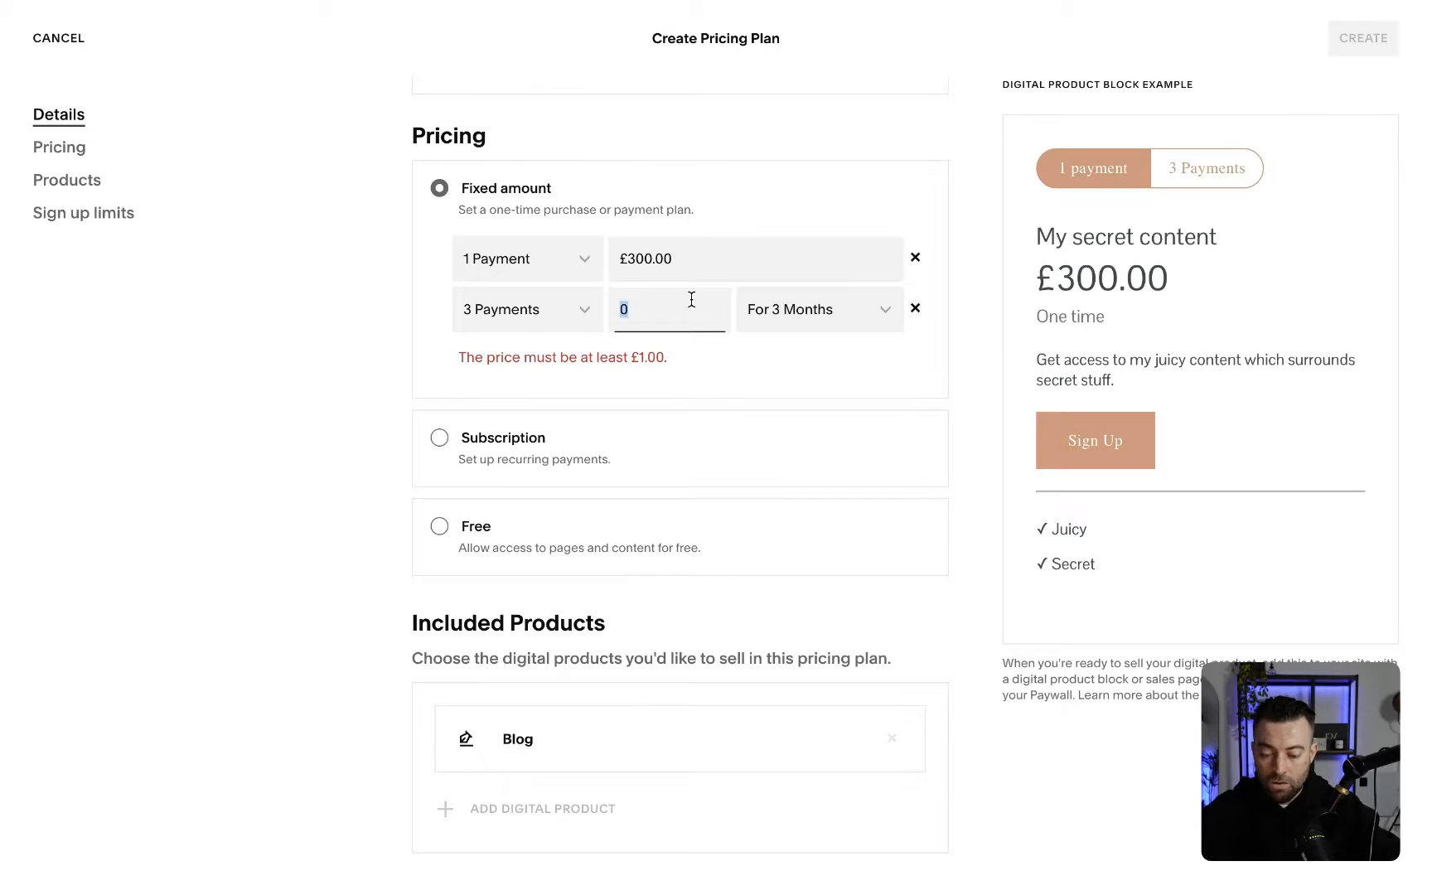
type("125")
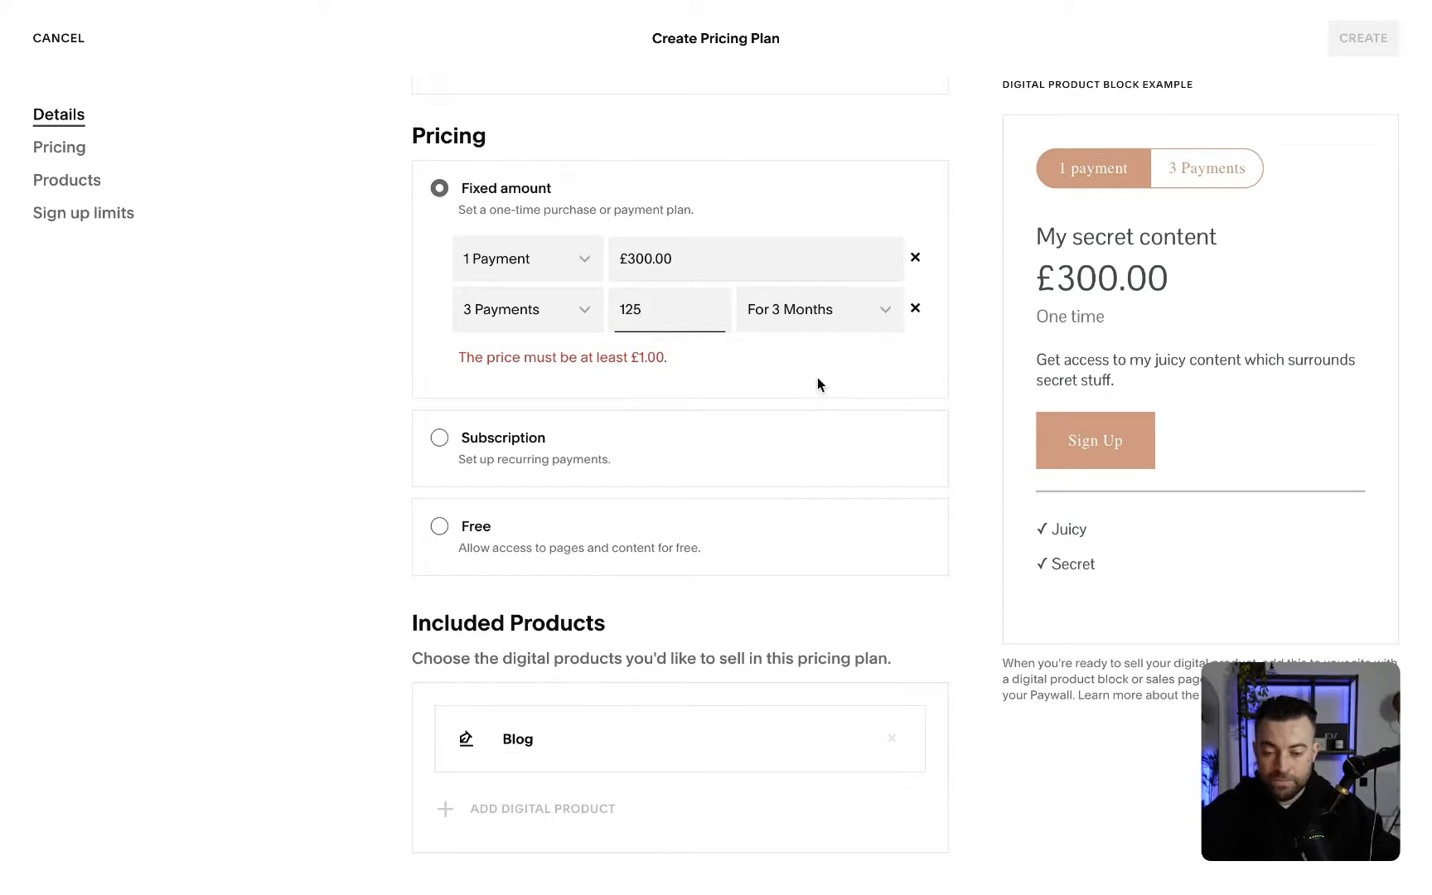
left_click(340, 372)
left_click(806, 325)
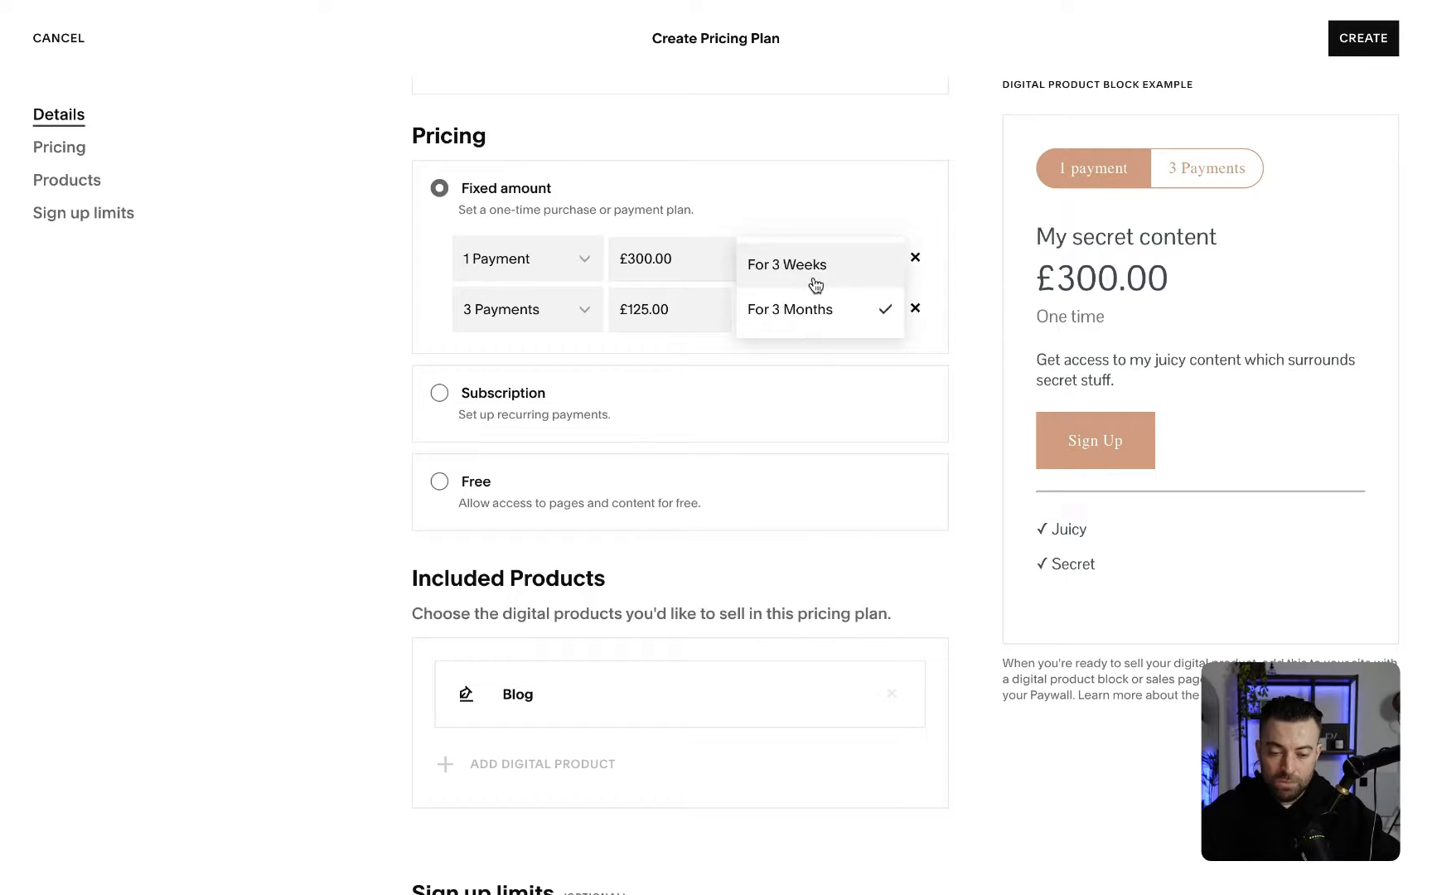
left_click(813, 282)
left_click(812, 309)
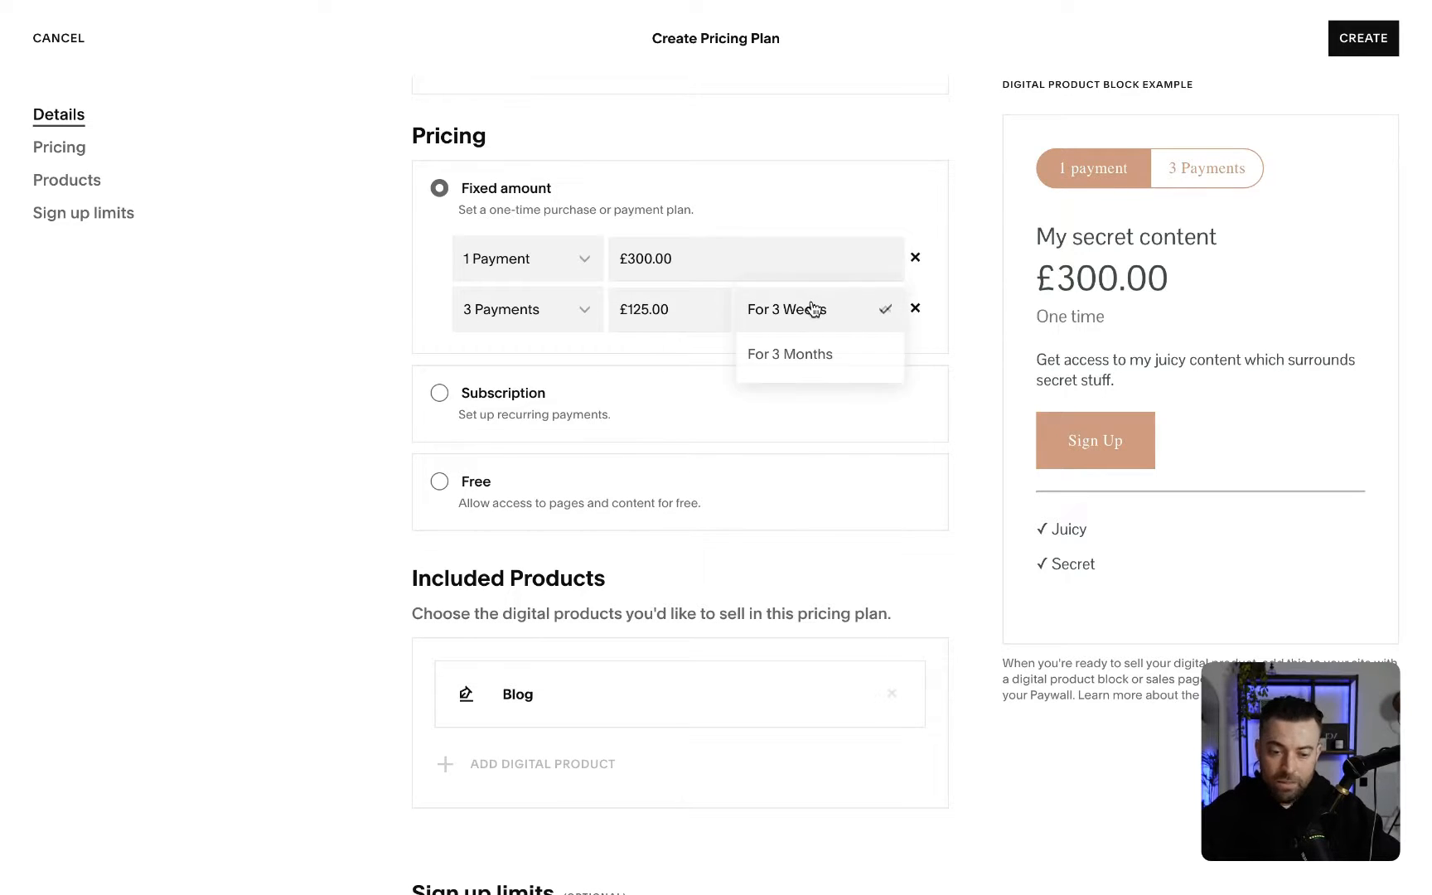
left_click(811, 380)
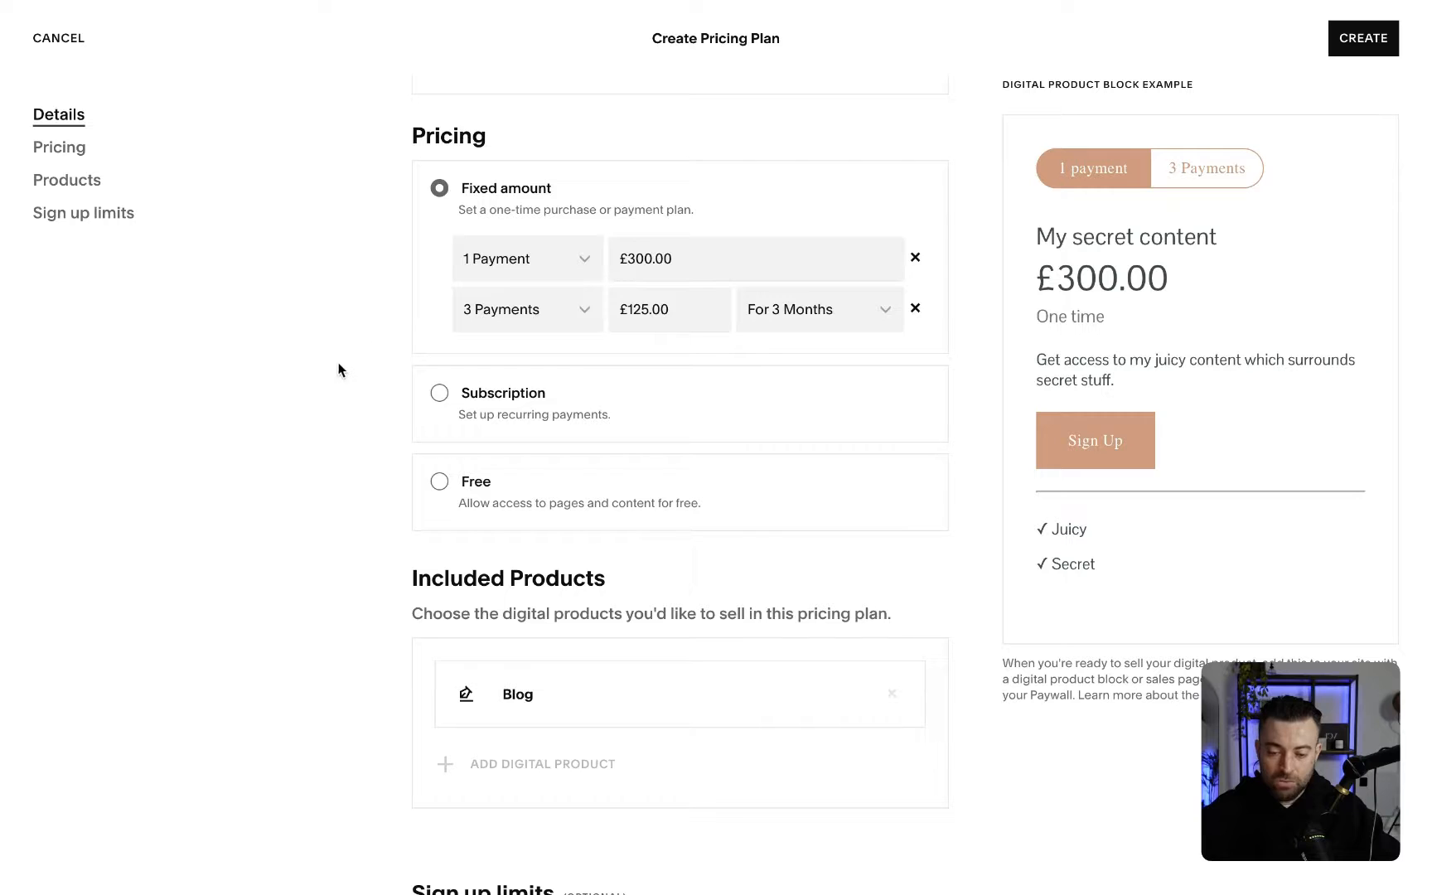
Step: Switch the plan's pricing to a subscription of £90 that repeats every year
left_click(439, 393)
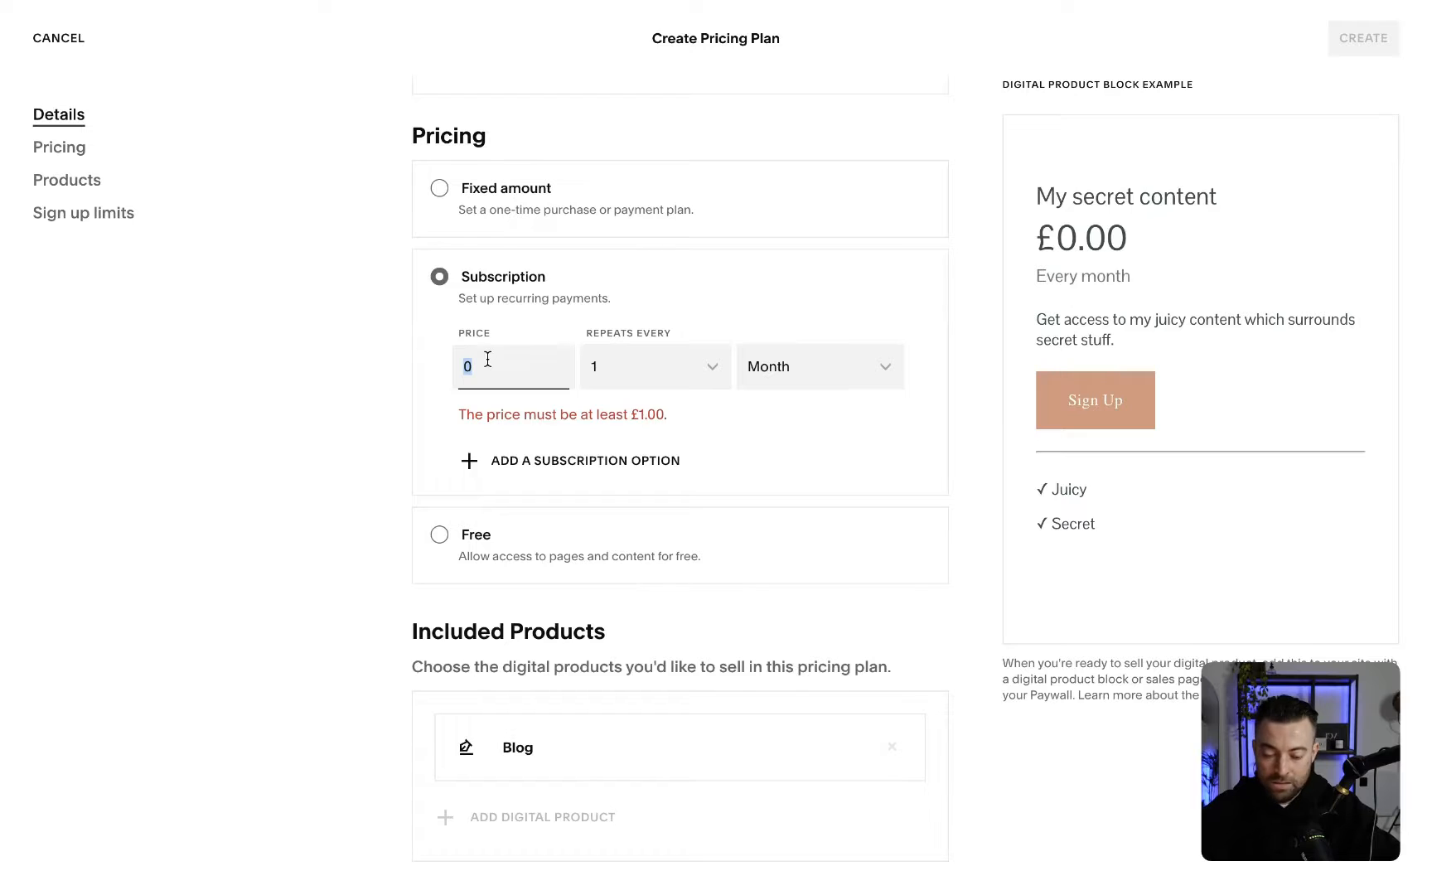
type("0")
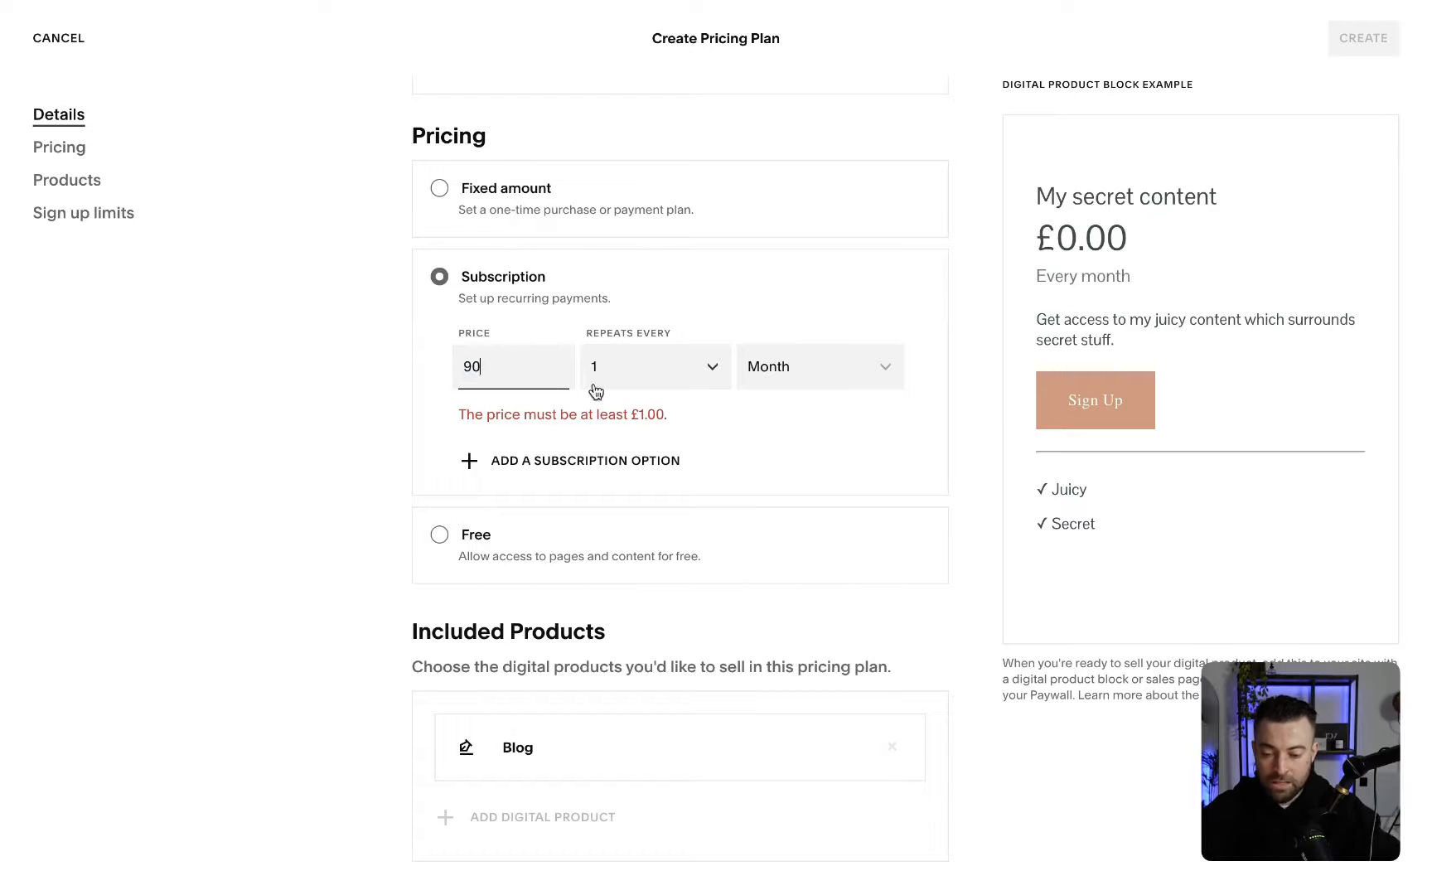
left_click(655, 380)
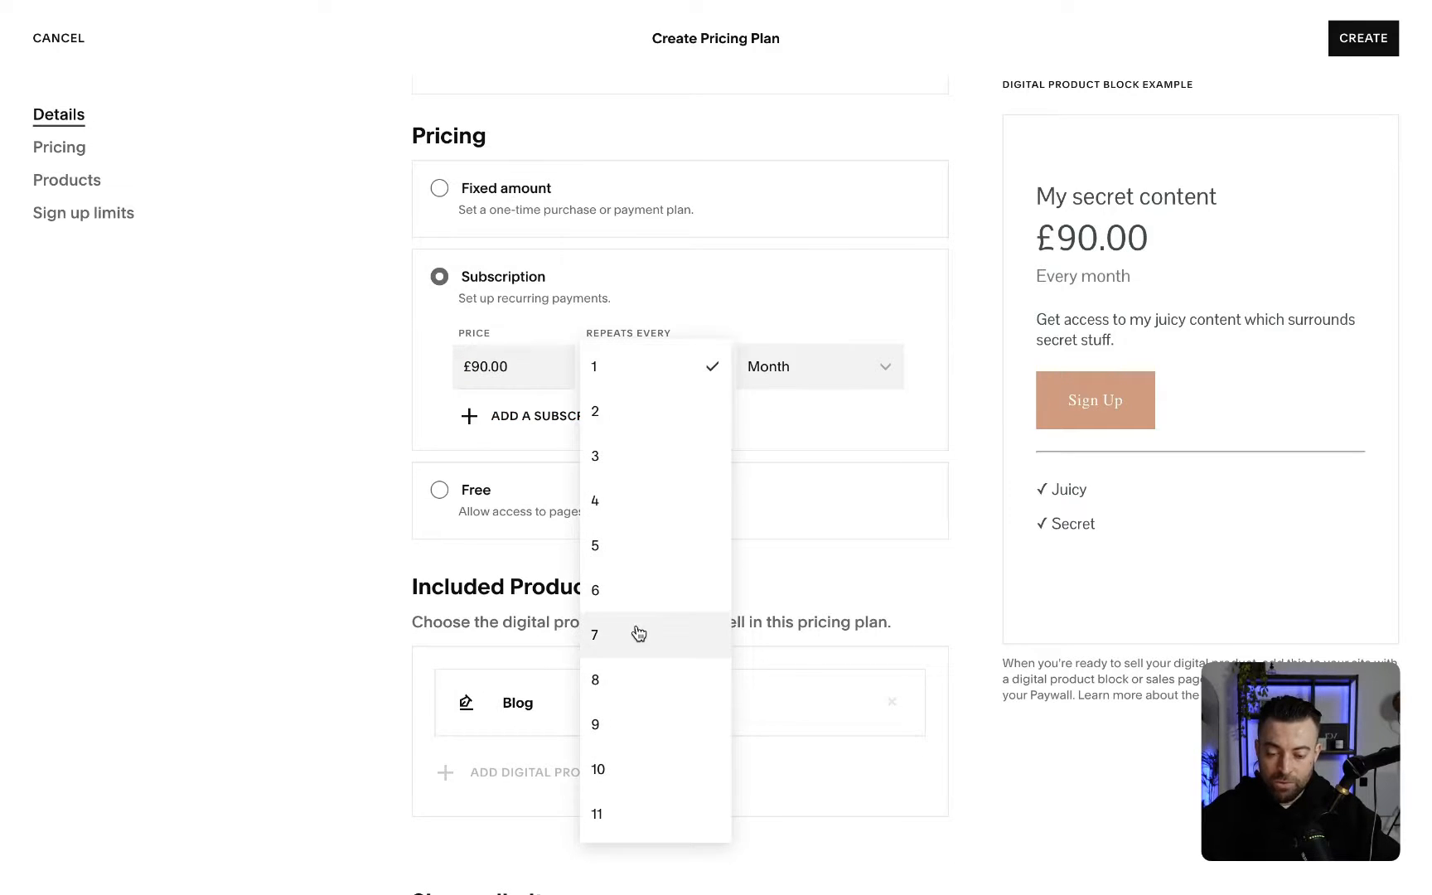
left_click(647, 477)
left_click(775, 377)
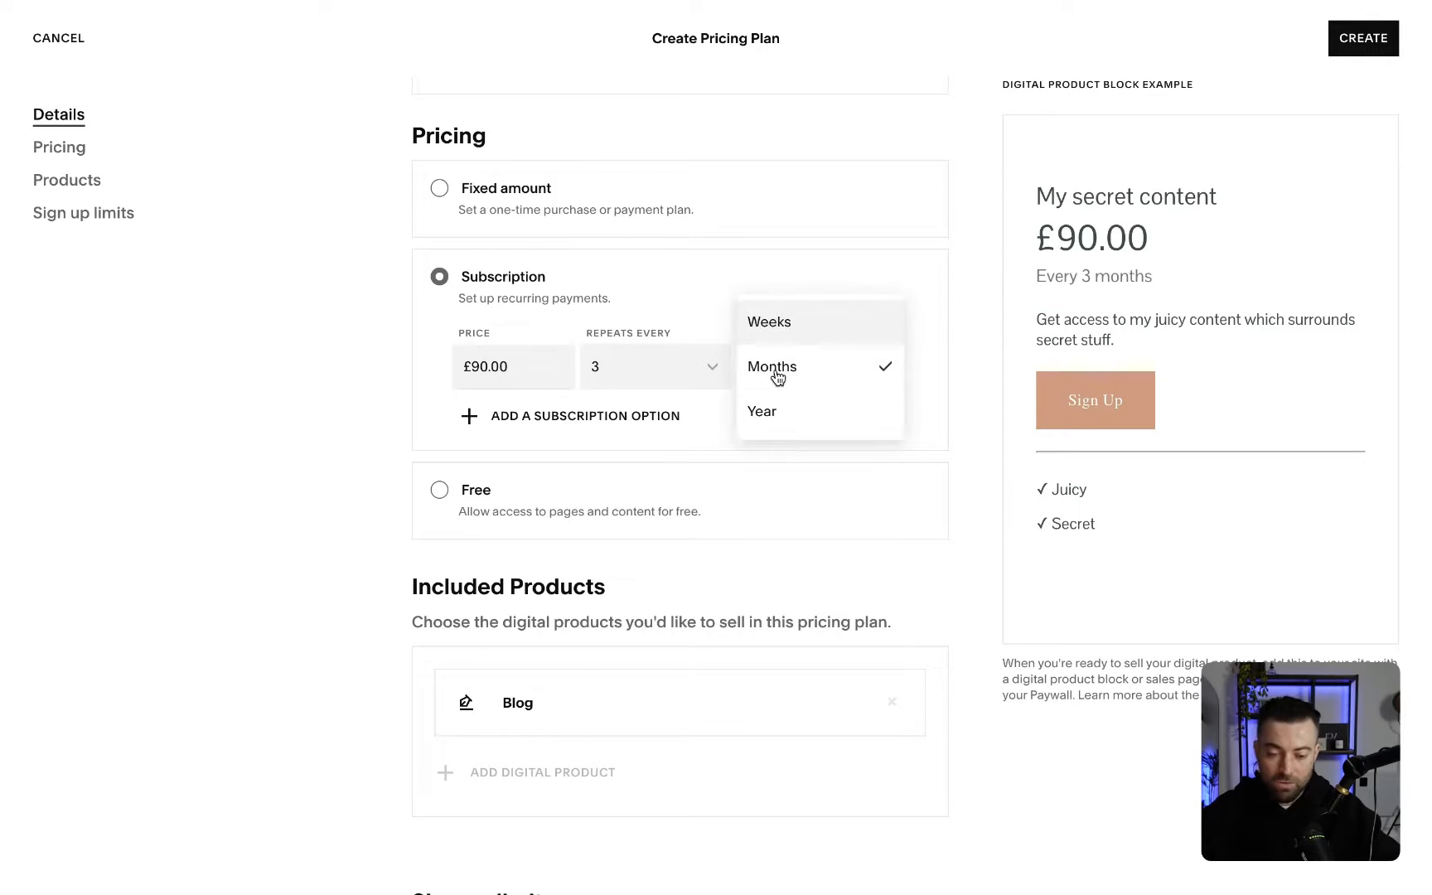
left_click(798, 414)
left_click(816, 382)
left_click(812, 286)
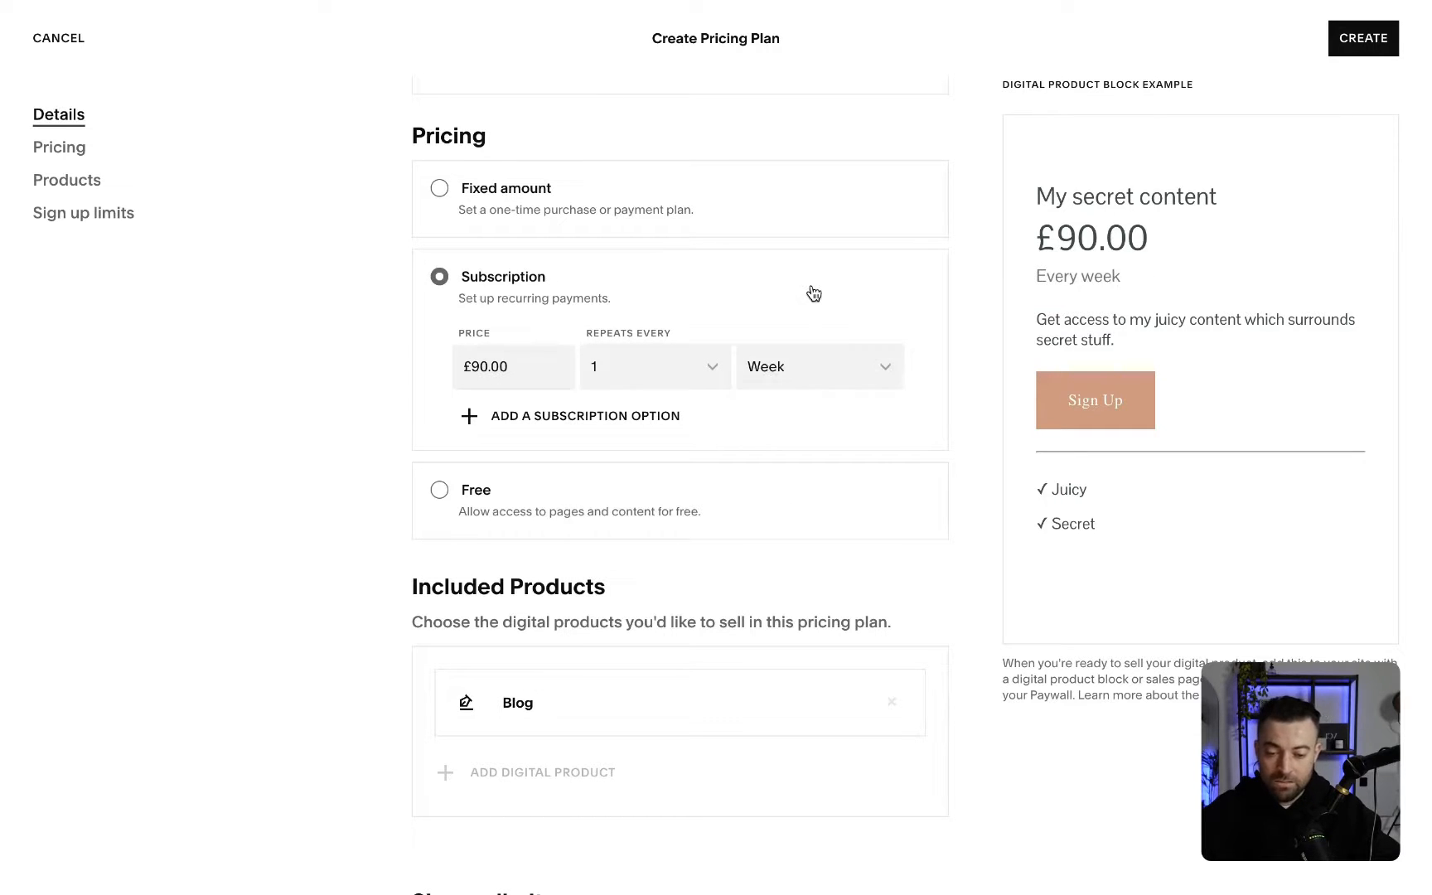
left_click(817, 361)
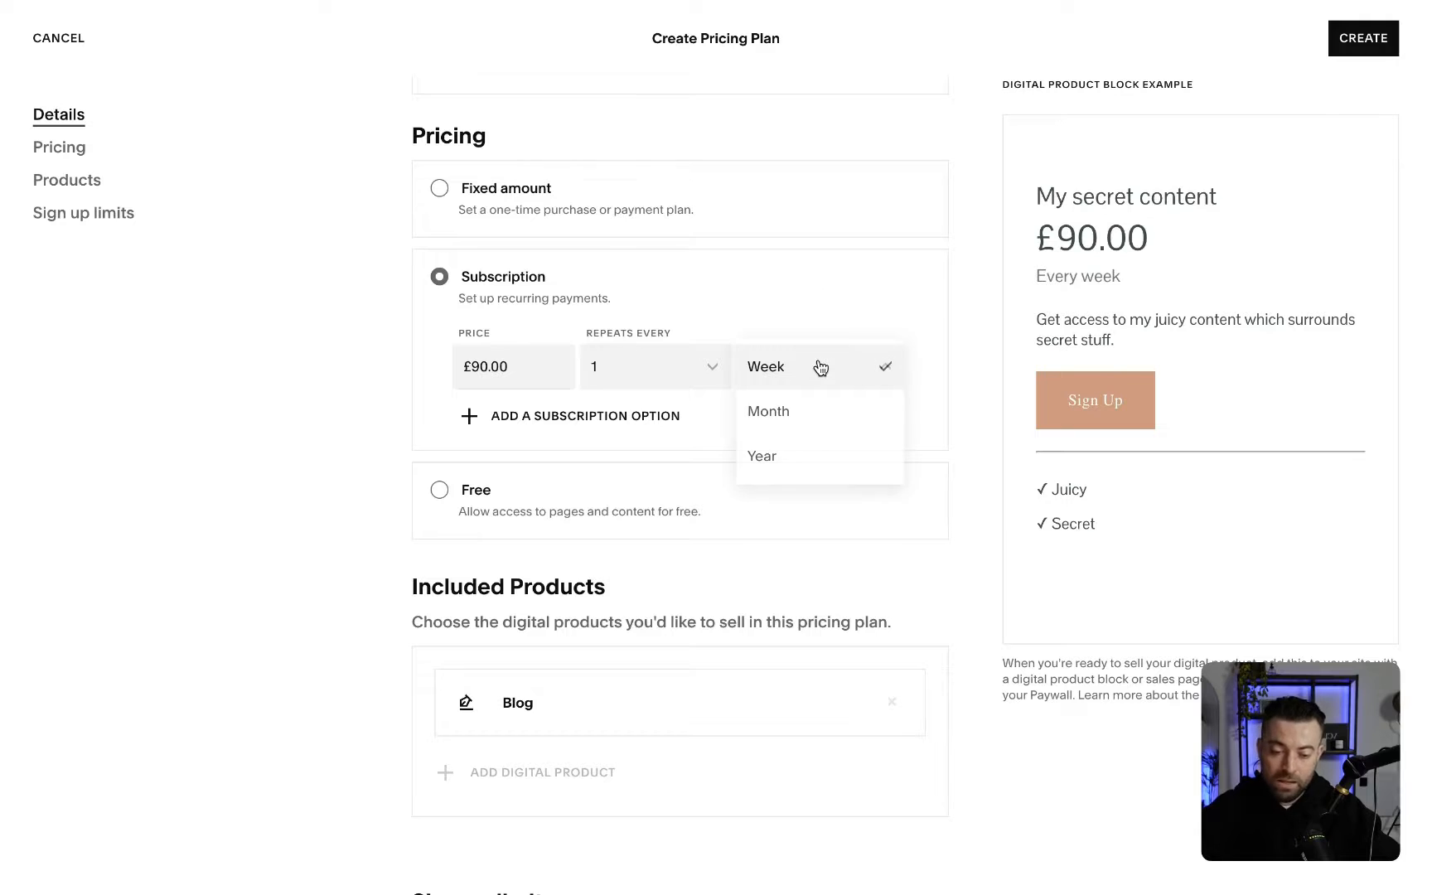
left_click(783, 454)
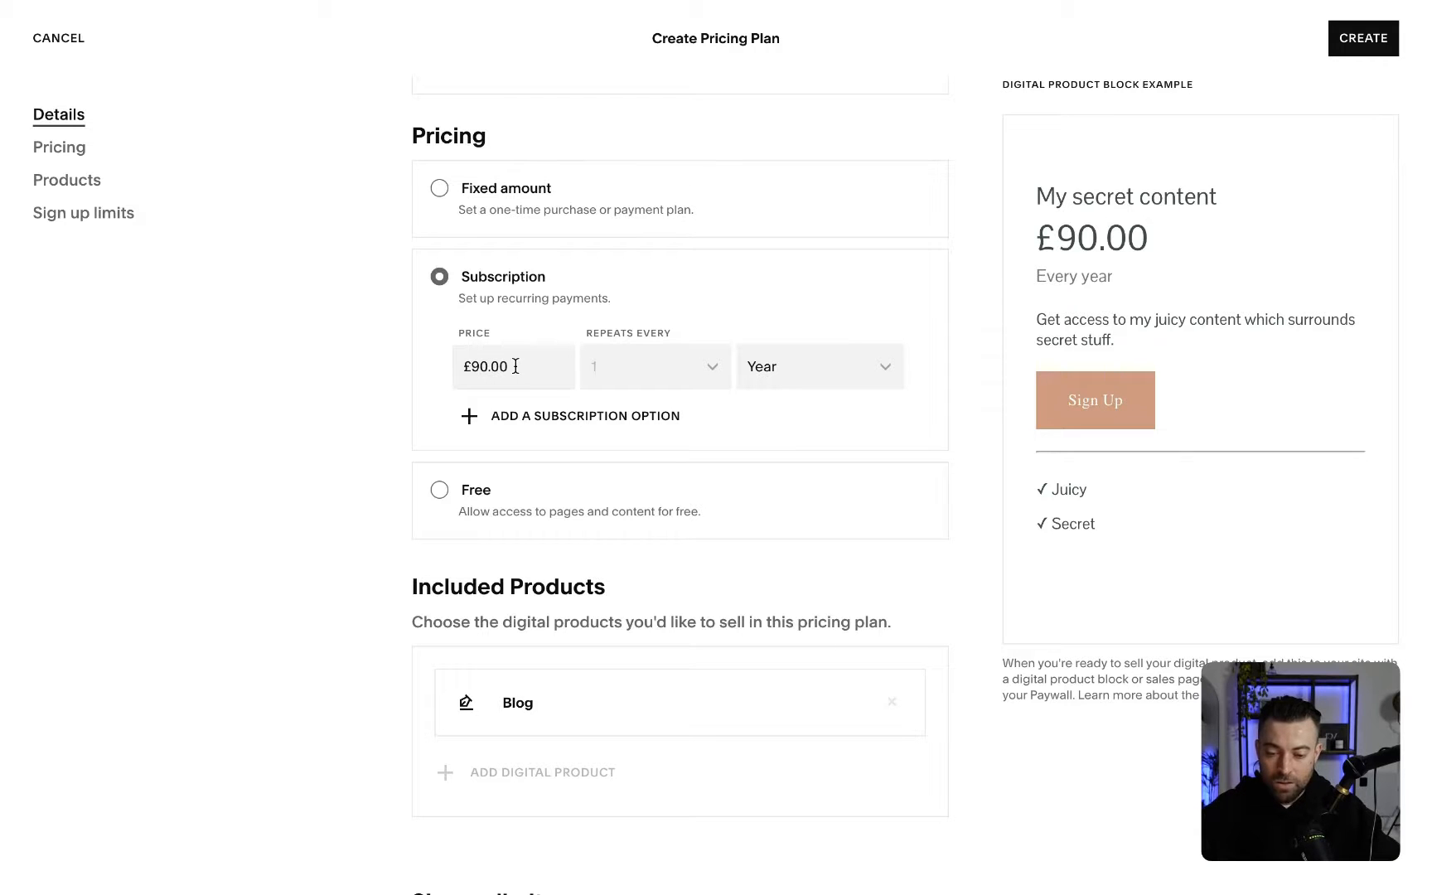
Step: Add a second subscription option priced at £10 that repeats every 1 month
left_click(491, 414)
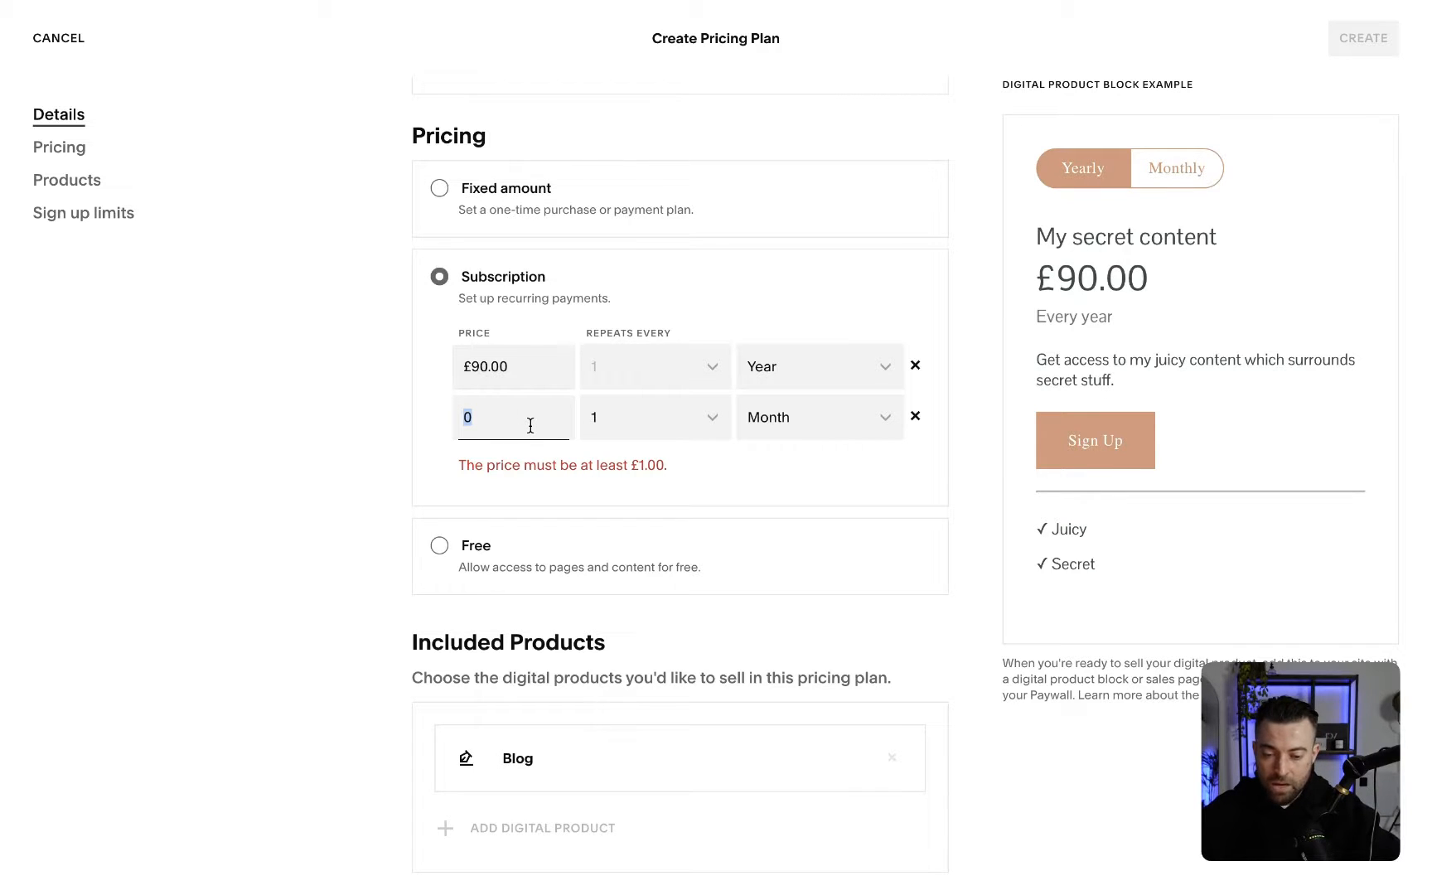
type("1")
key("BackSpace")
type("10")
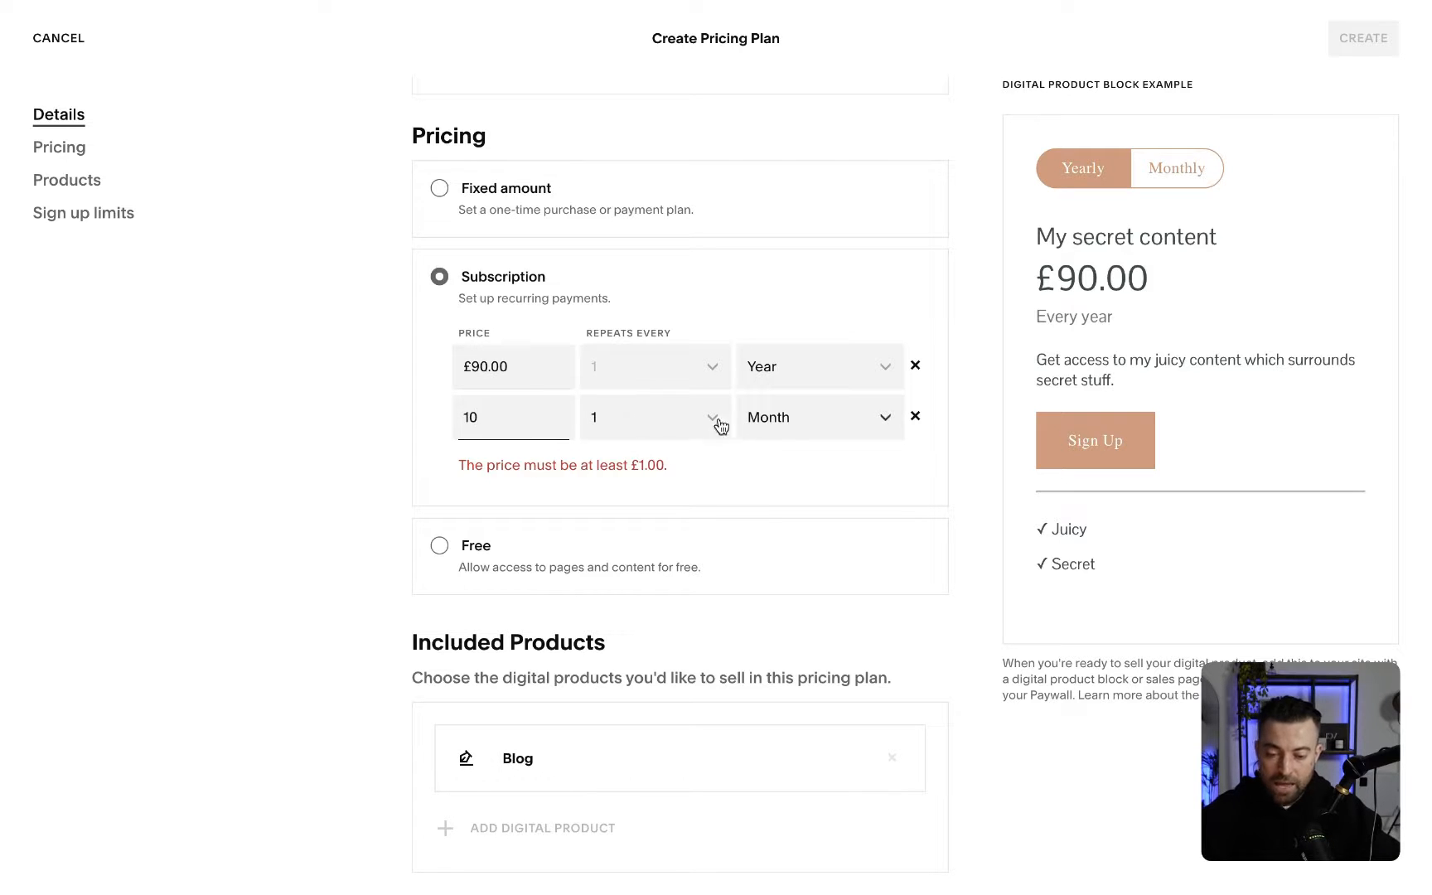
left_click(277, 433)
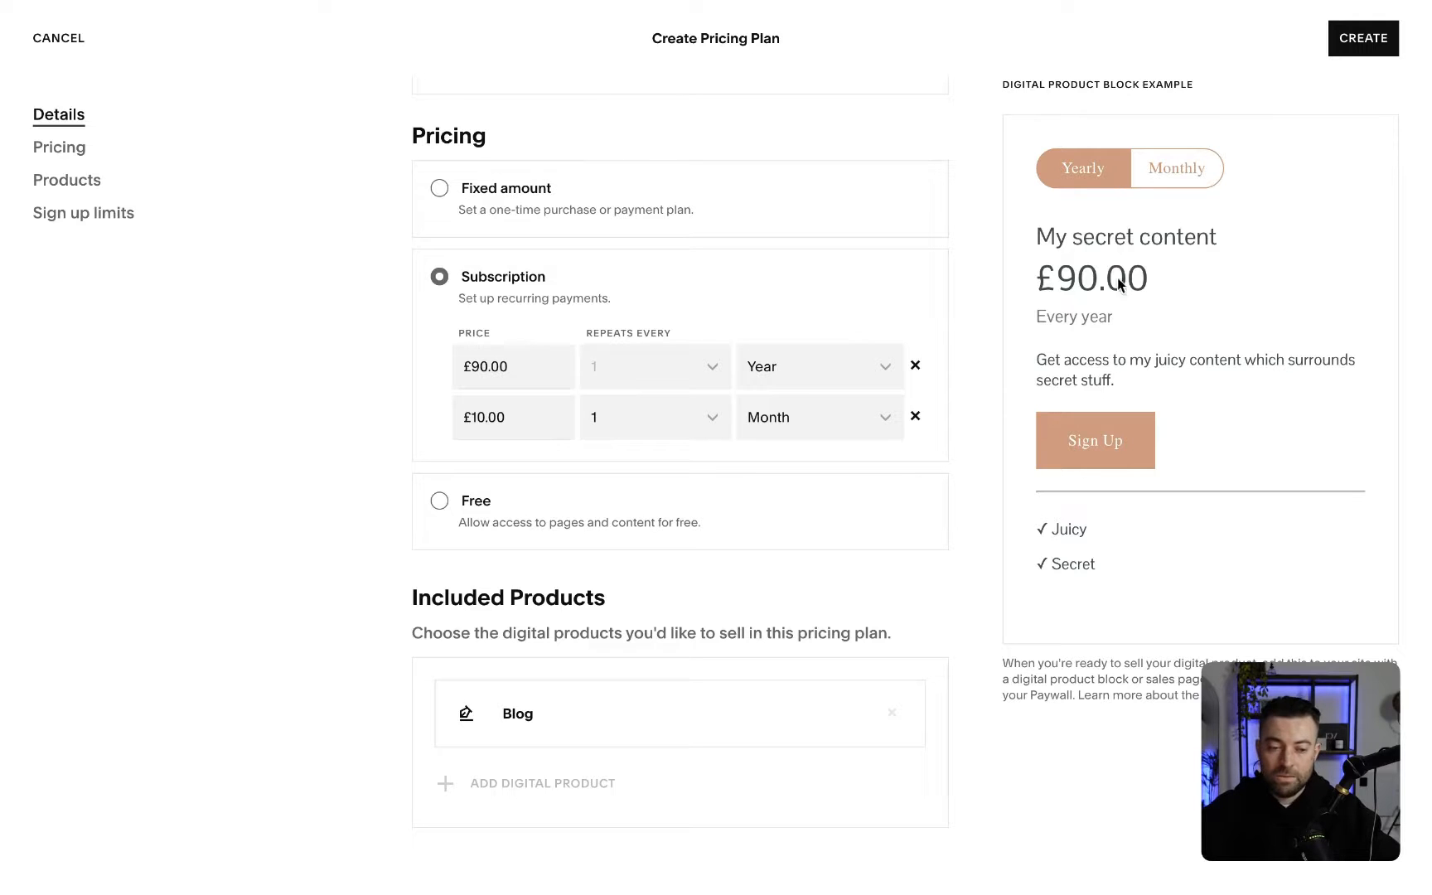
Step: Compare the yearly and monthly options in the digital product block example
left_click(1153, 170)
left_click(1102, 174)
left_click(1169, 172)
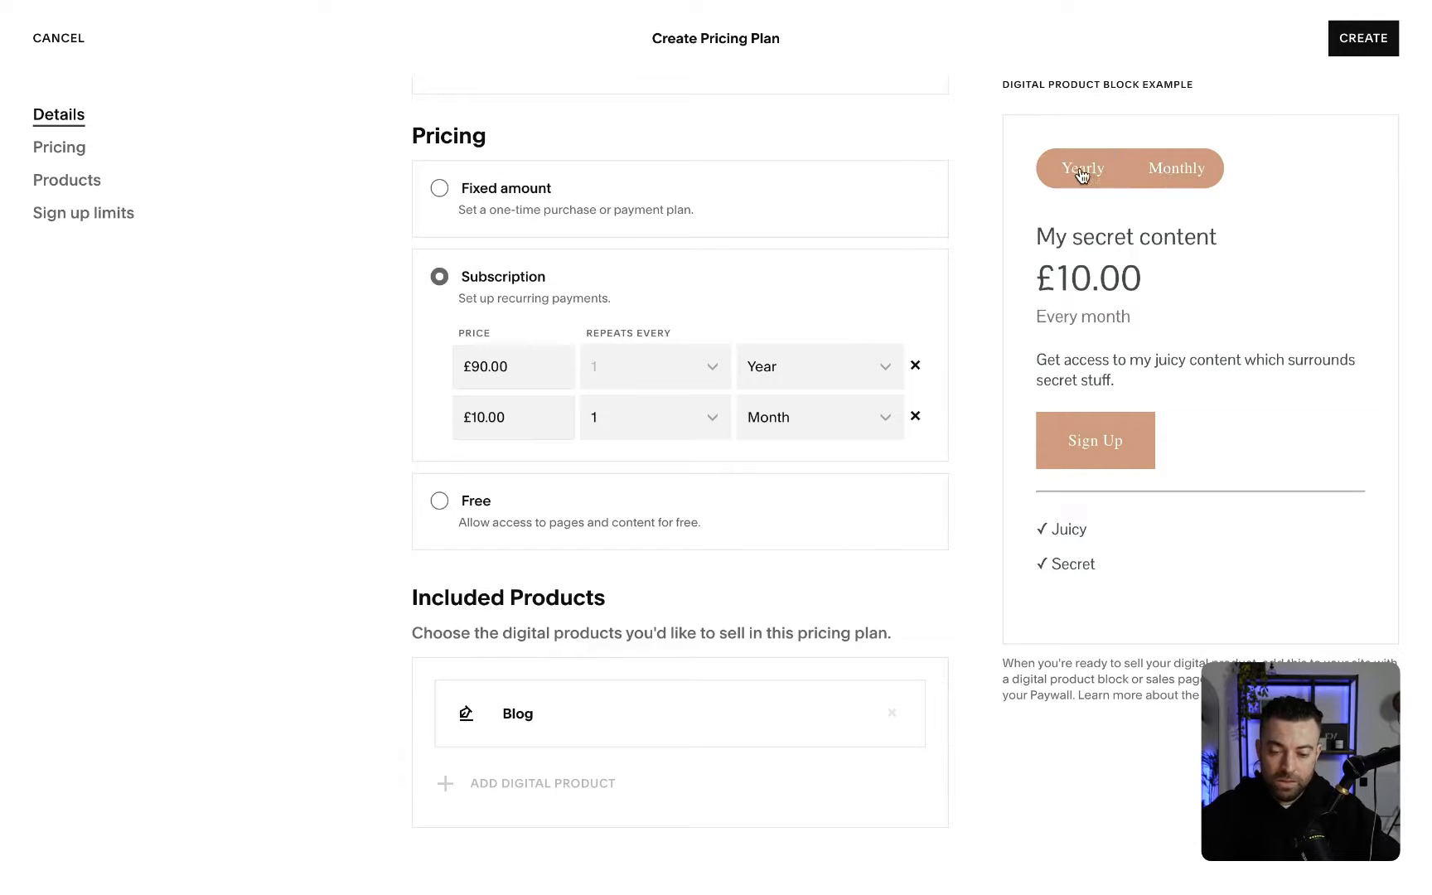
left_click(1075, 174)
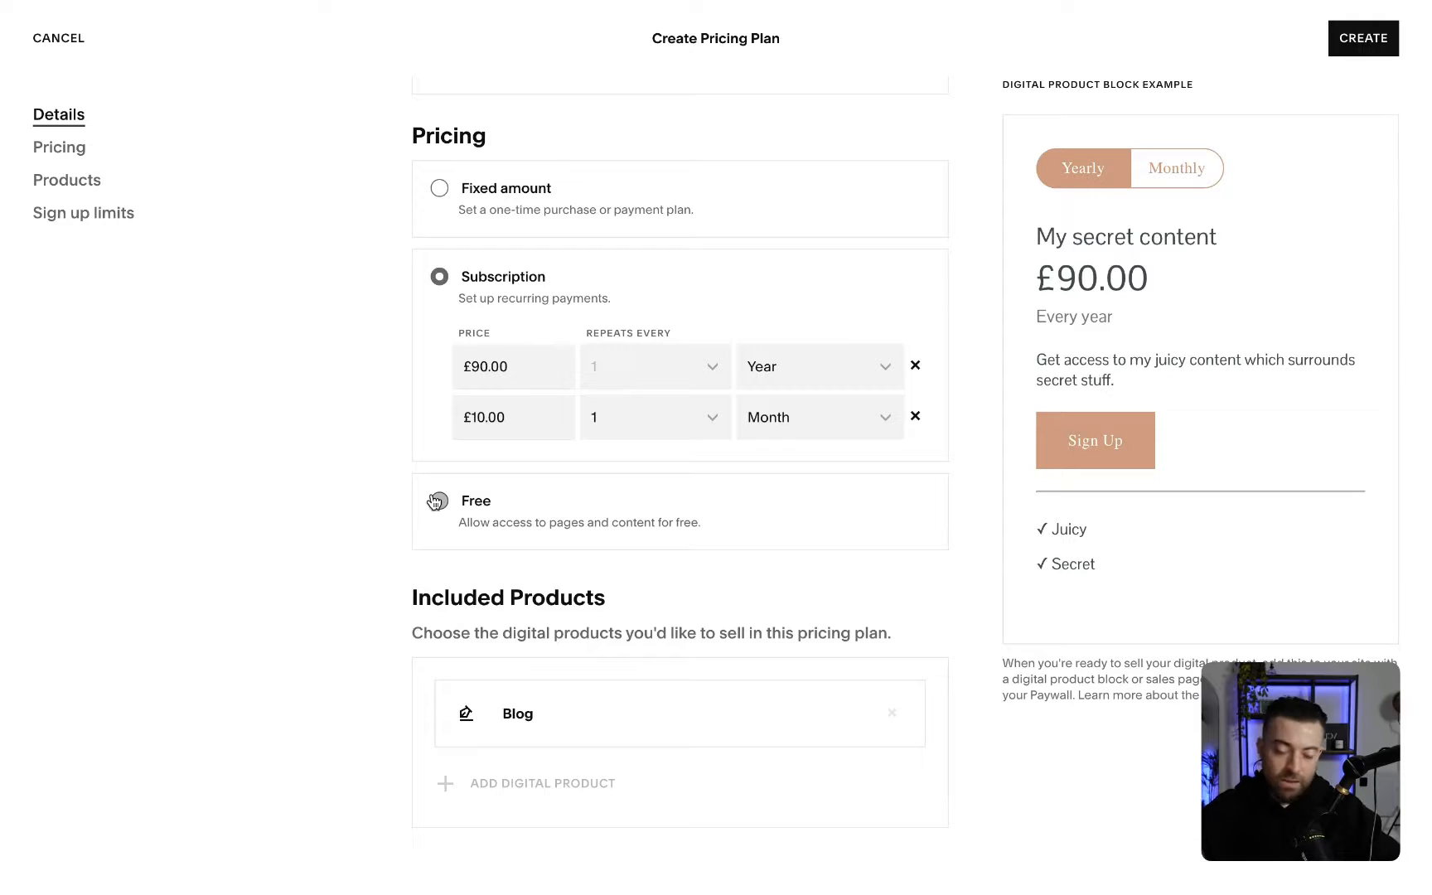
Step: Turn on the enrollment dates limit for sign-ups and create the pricing plan
scroll(639, 444, "down", 4)
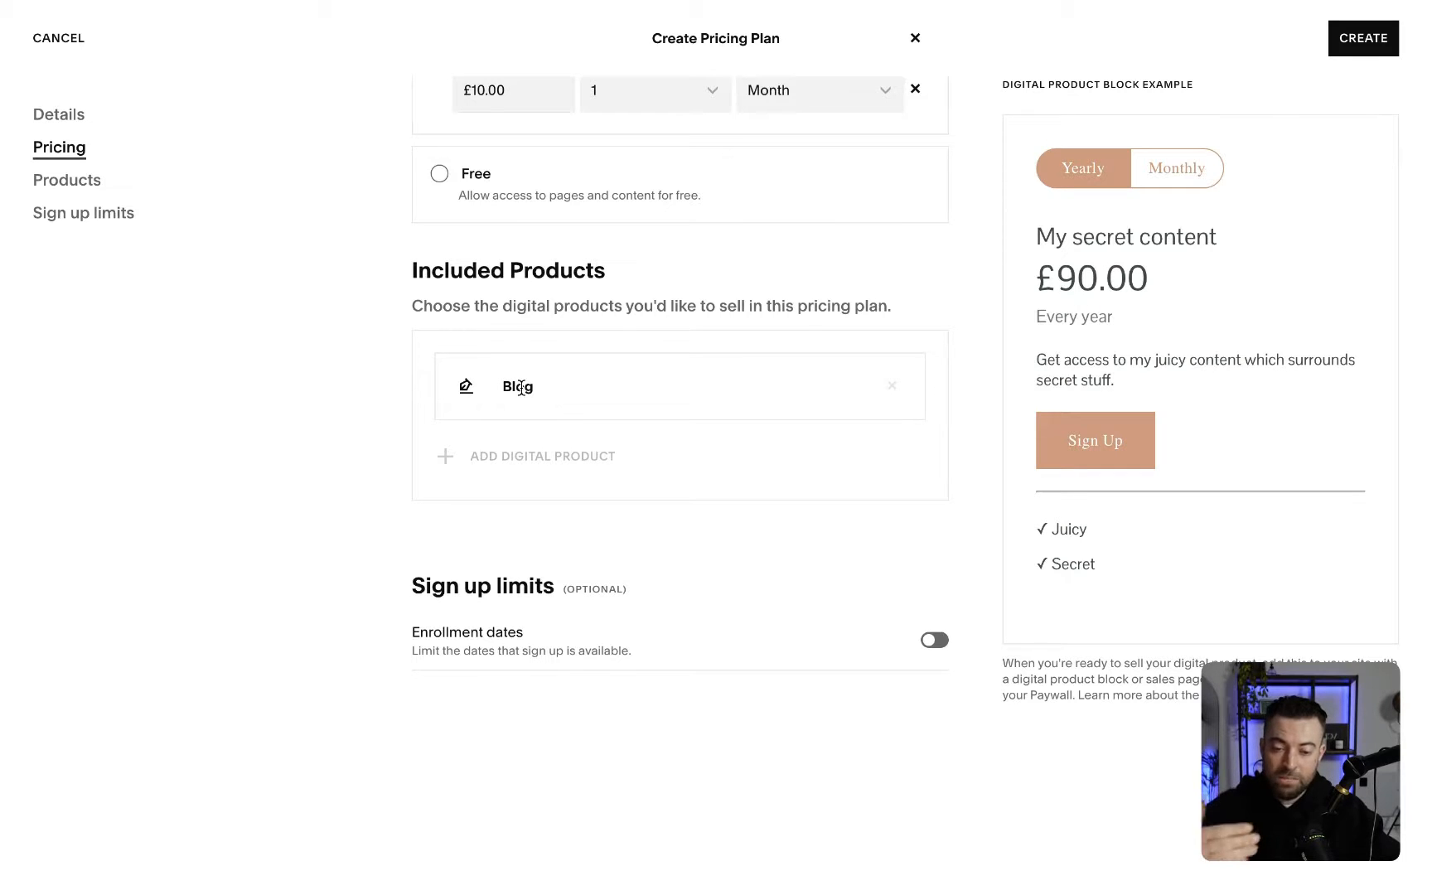
scroll(500, 447, "down", 3)
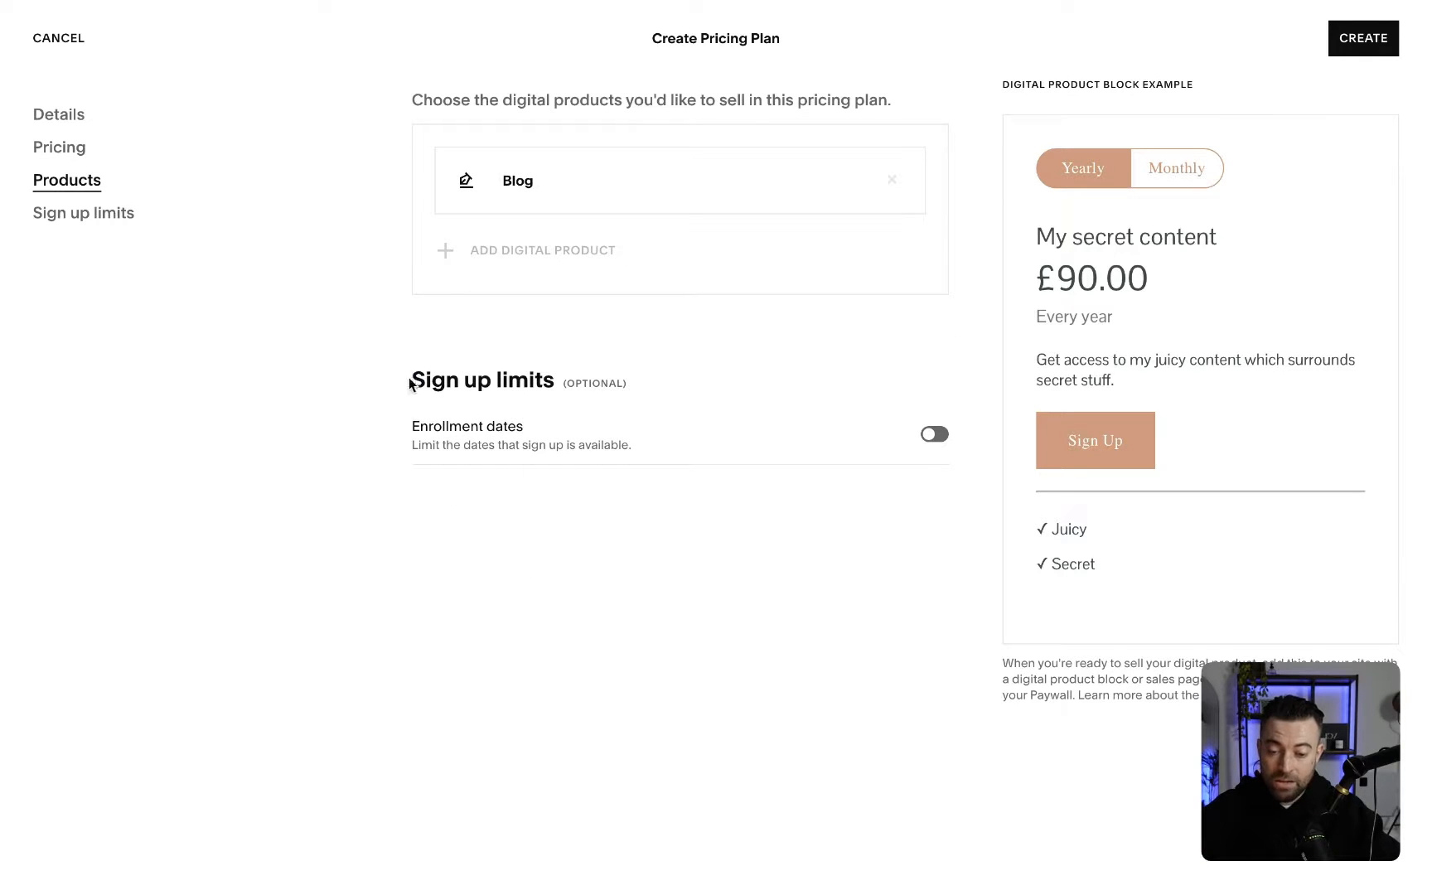
left_click_drag(412, 379, 547, 379)
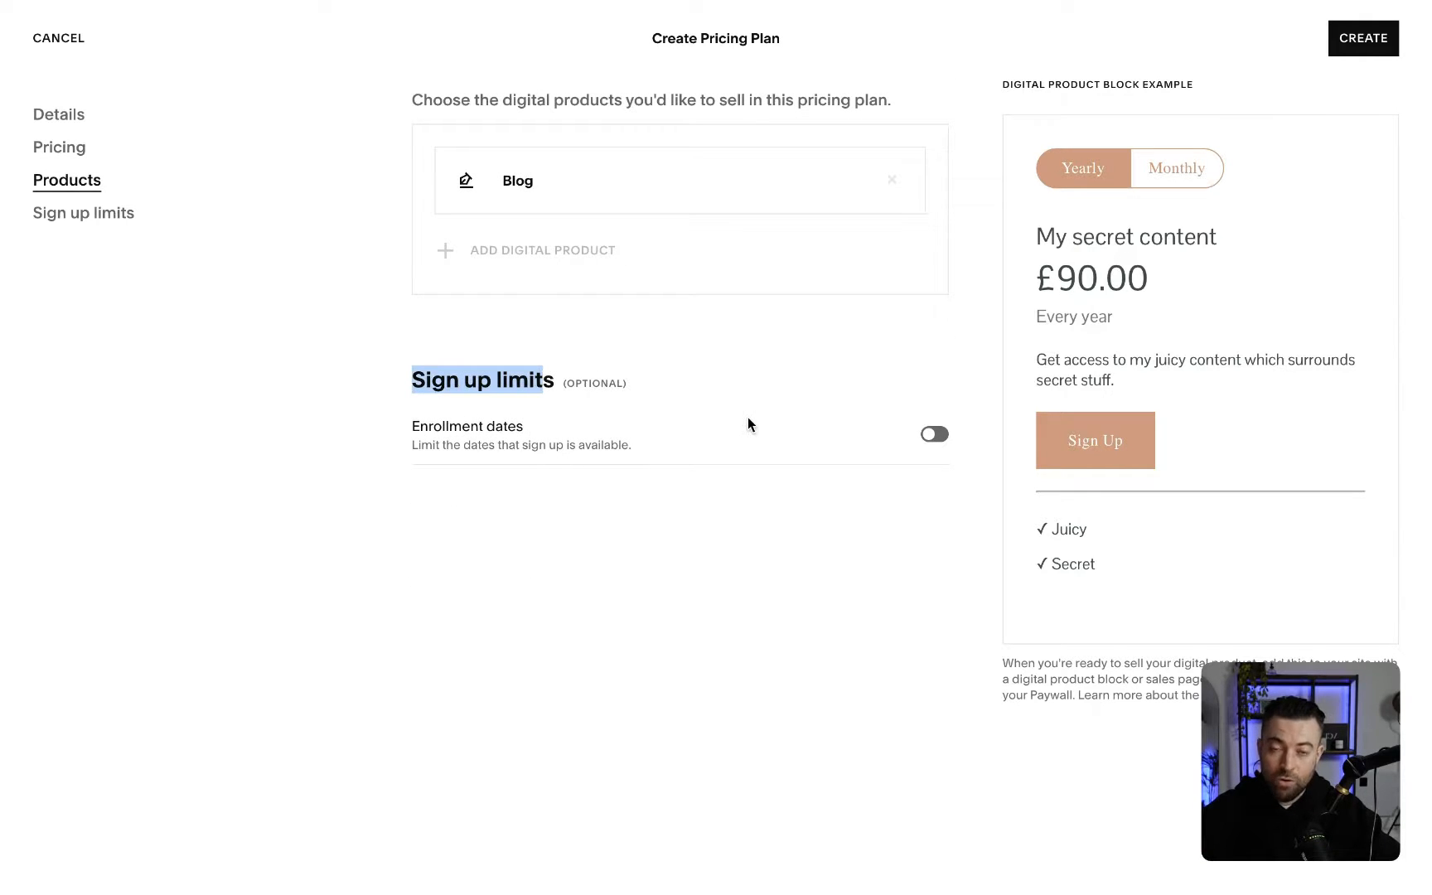
left_click(936, 436)
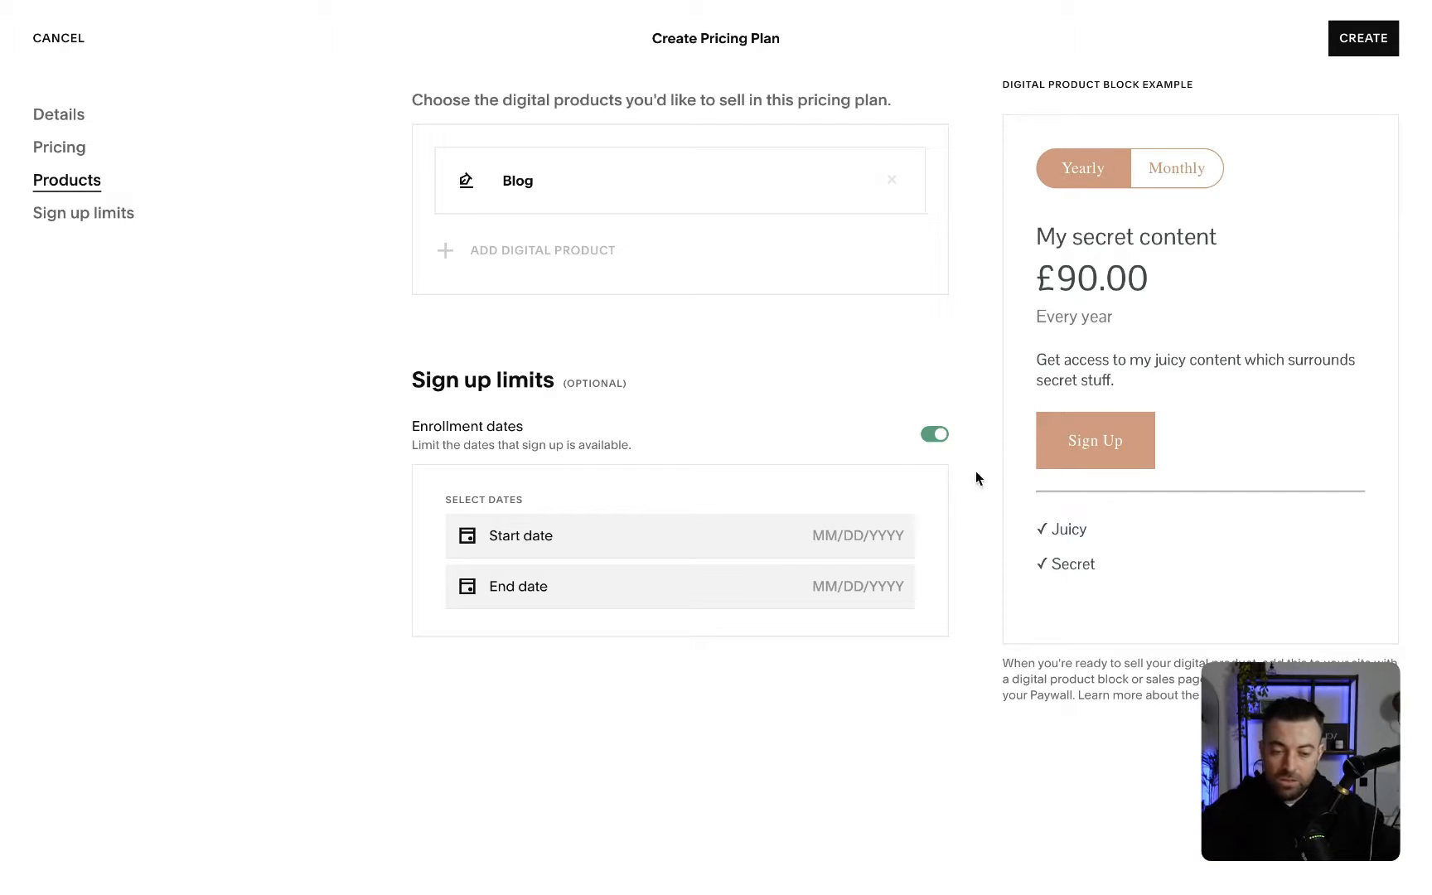
left_click(59, 115)
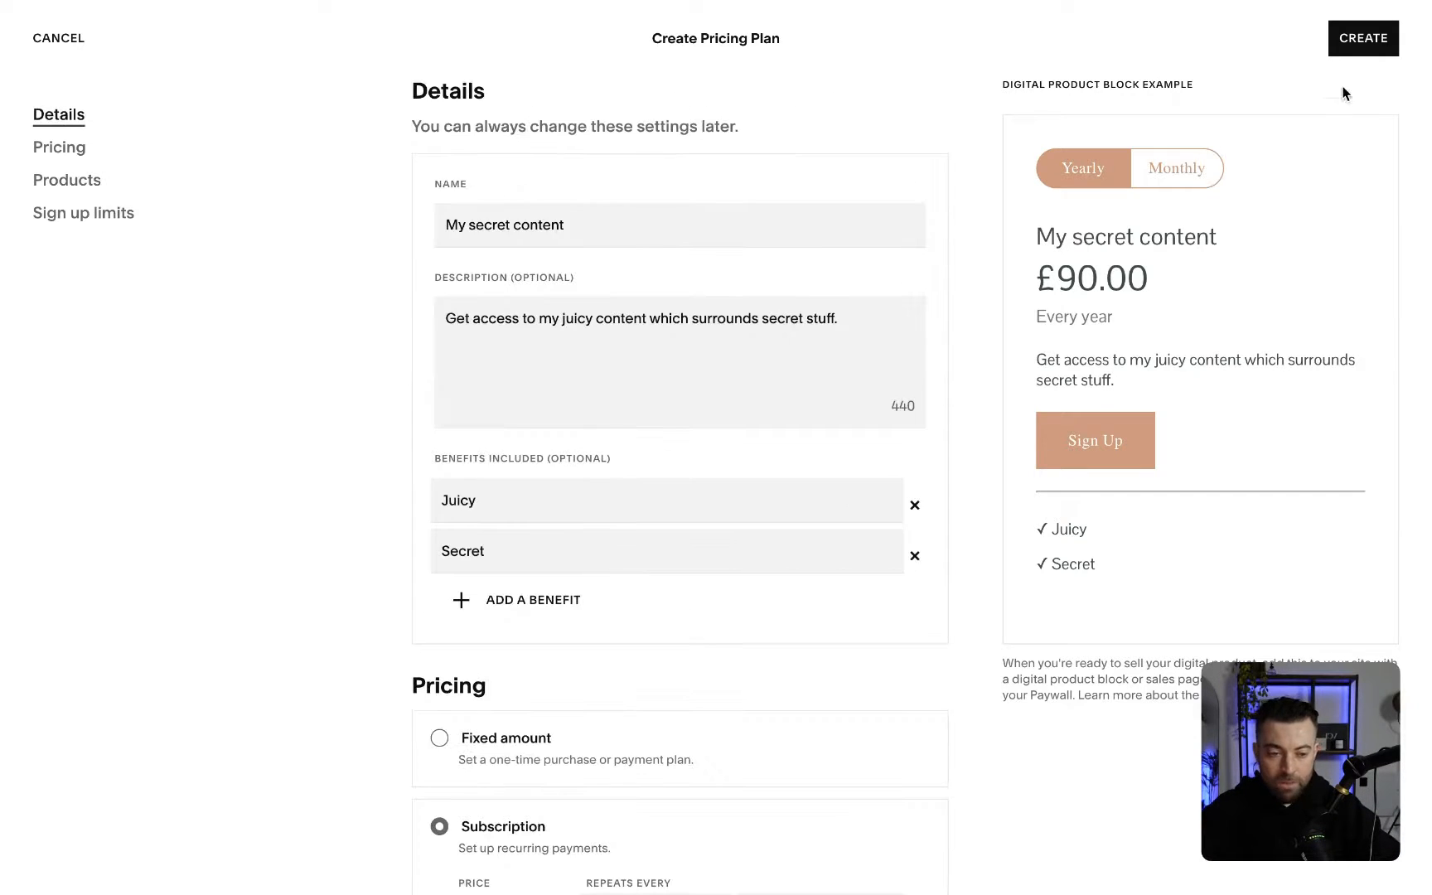
left_click(1355, 39)
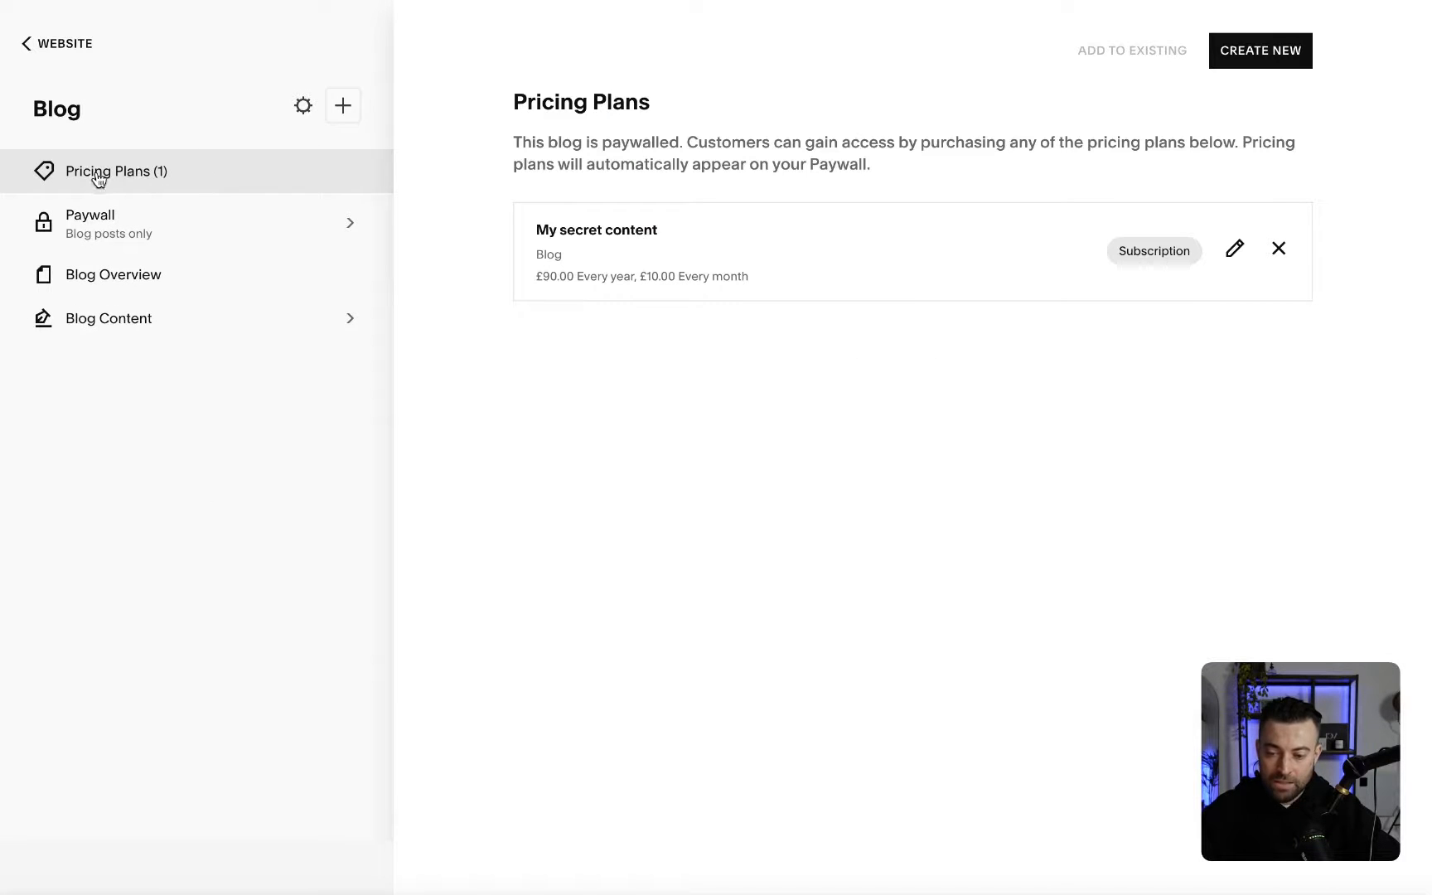
Step: Open the blog's paywall settings and examine the full preview that logged-out visitors see
left_click(120, 231)
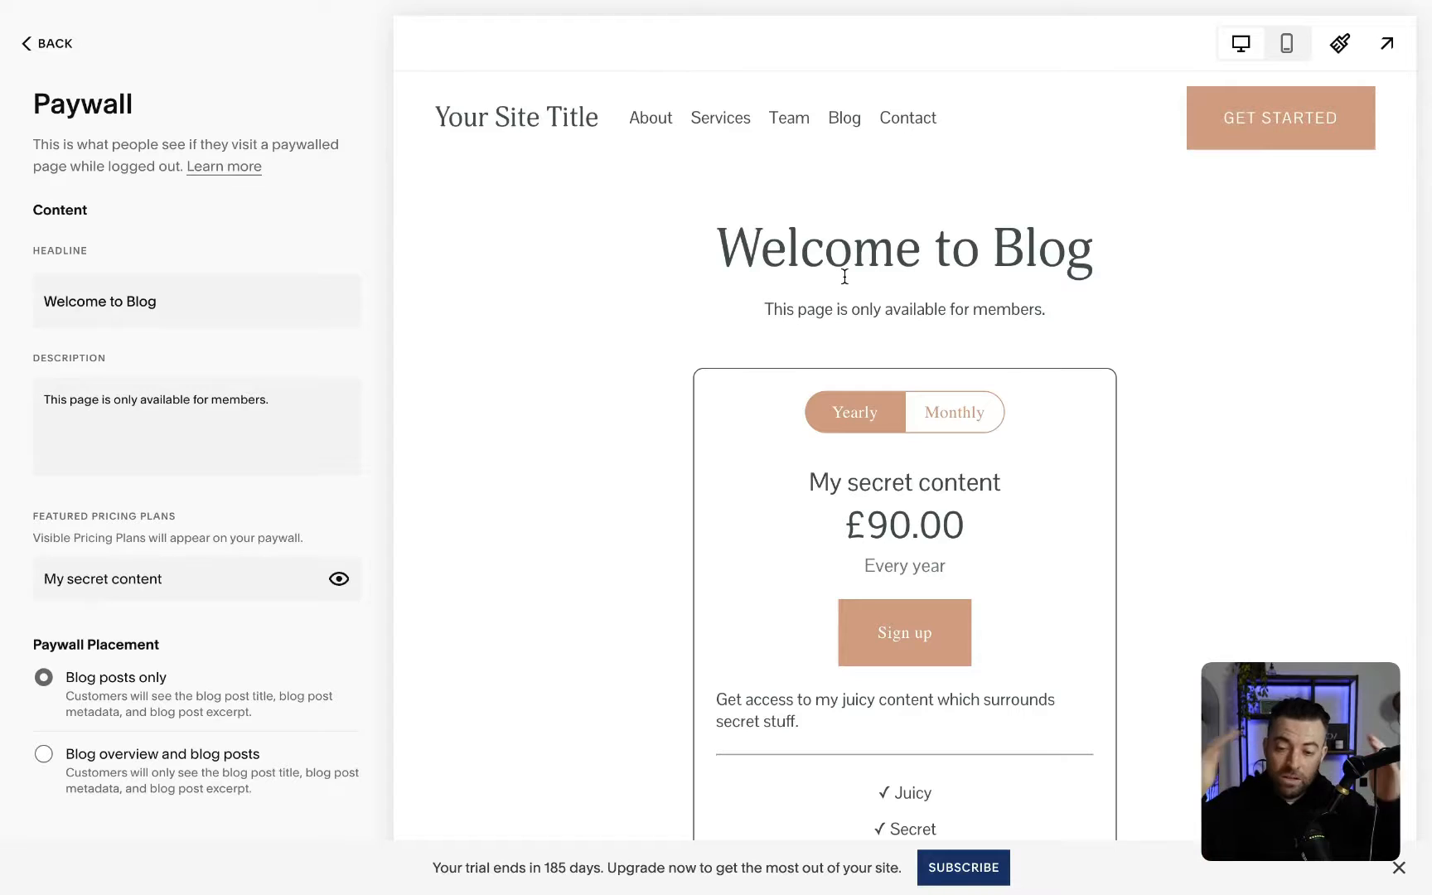
scroll(1325, 424, "down", 1)
scroll(1148, 479, "down", 5)
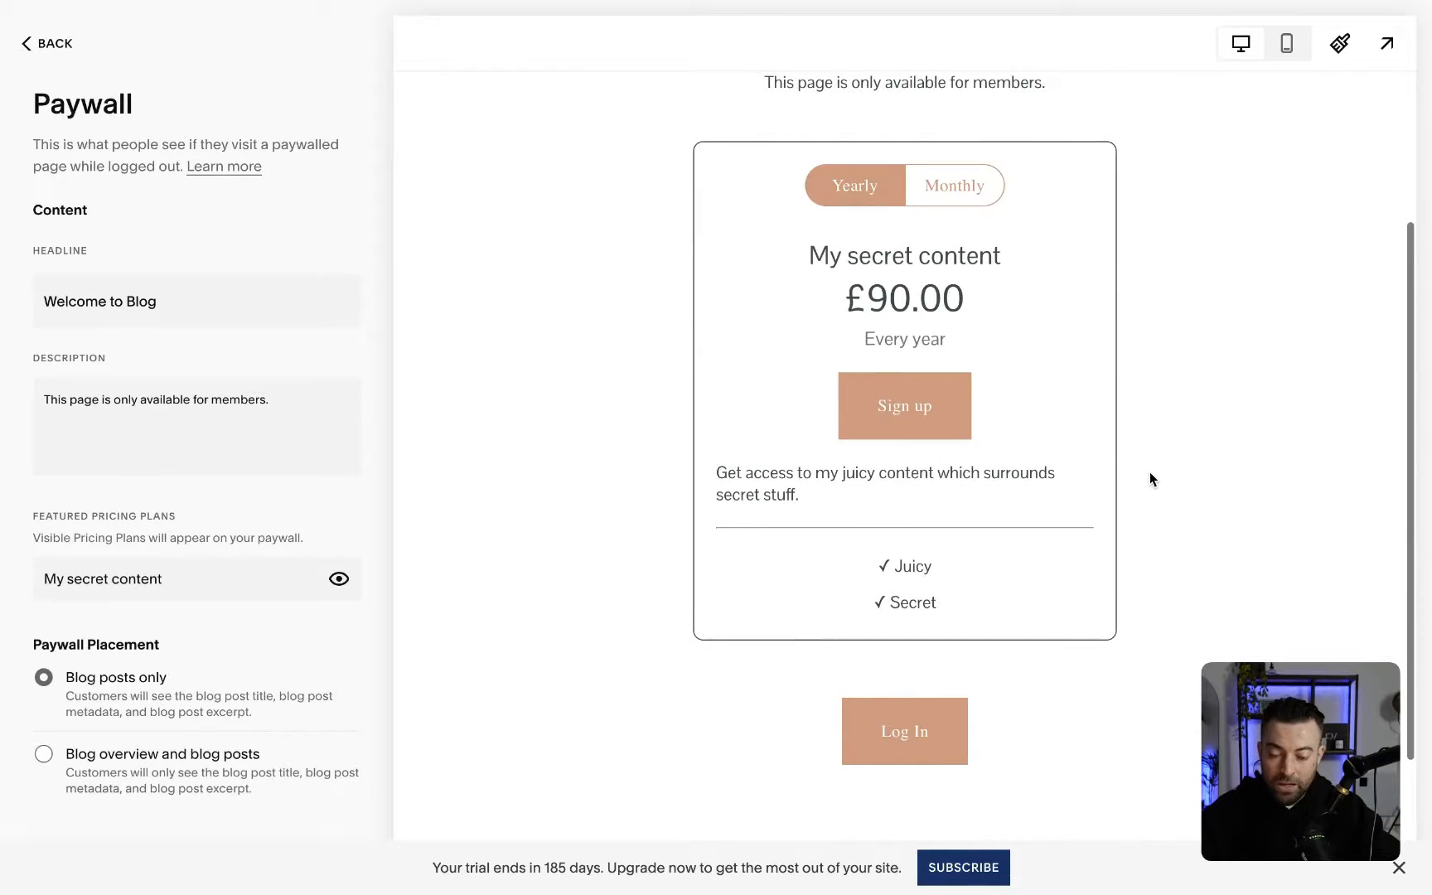
scroll(1148, 479, "up", 6)
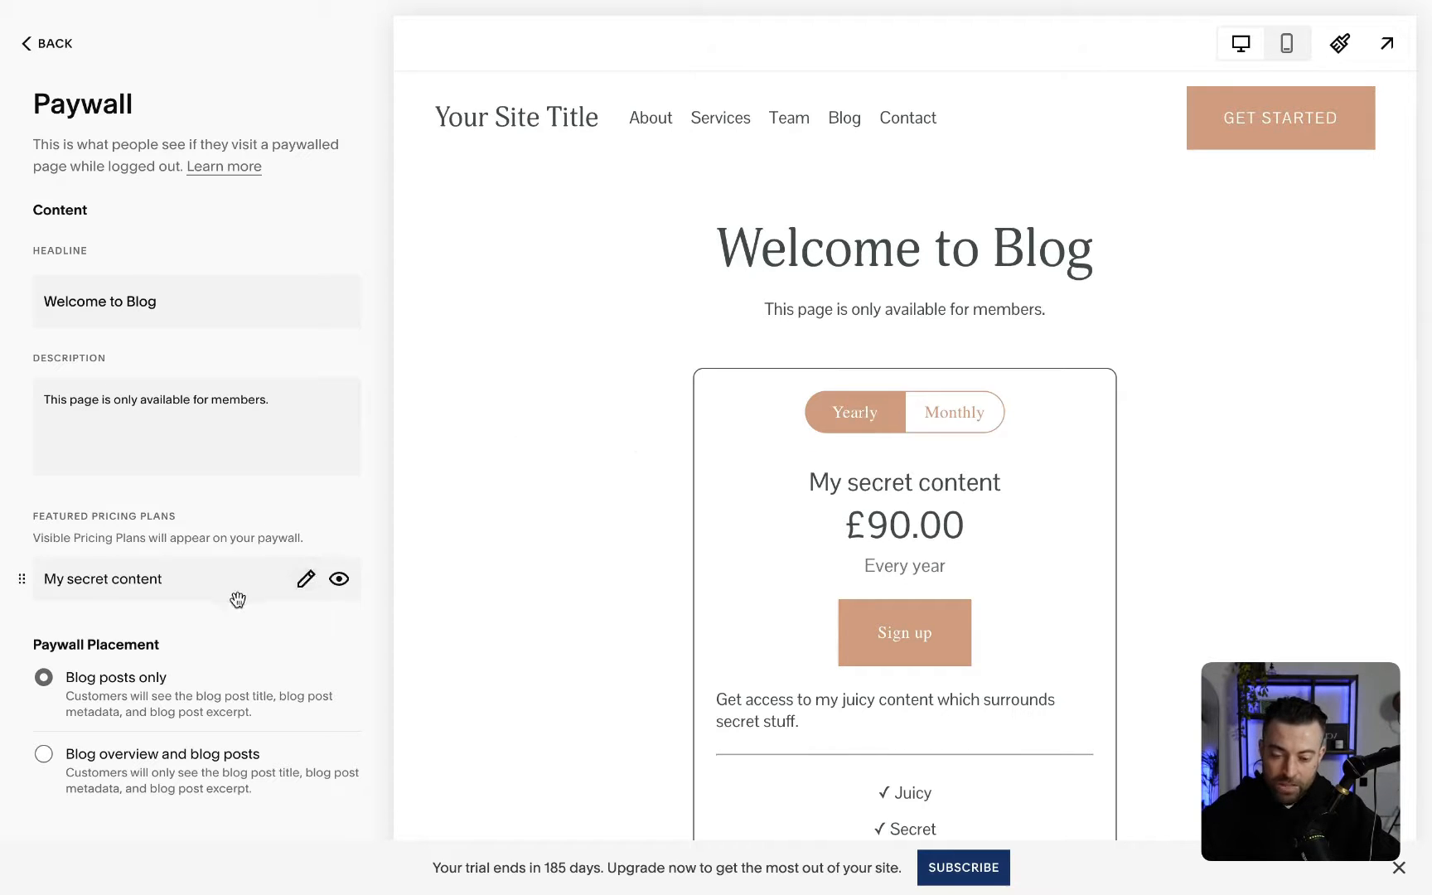
Step: Open the featured plan "My secret content" for editing, then leave without changes and review the paywall preview
left_click(307, 578)
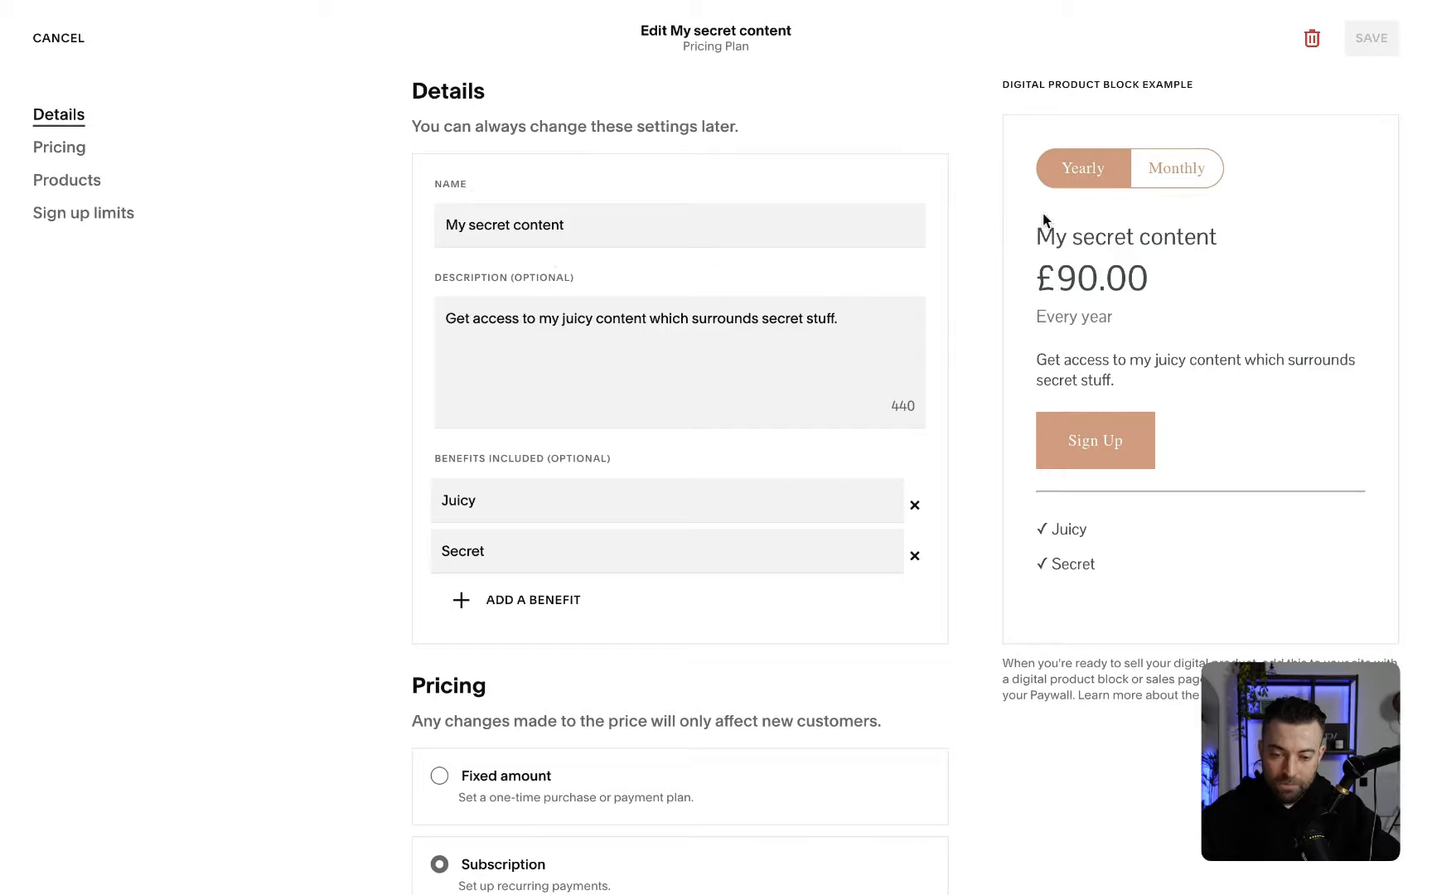
left_click(60, 38)
scroll(982, 410, "down", 5)
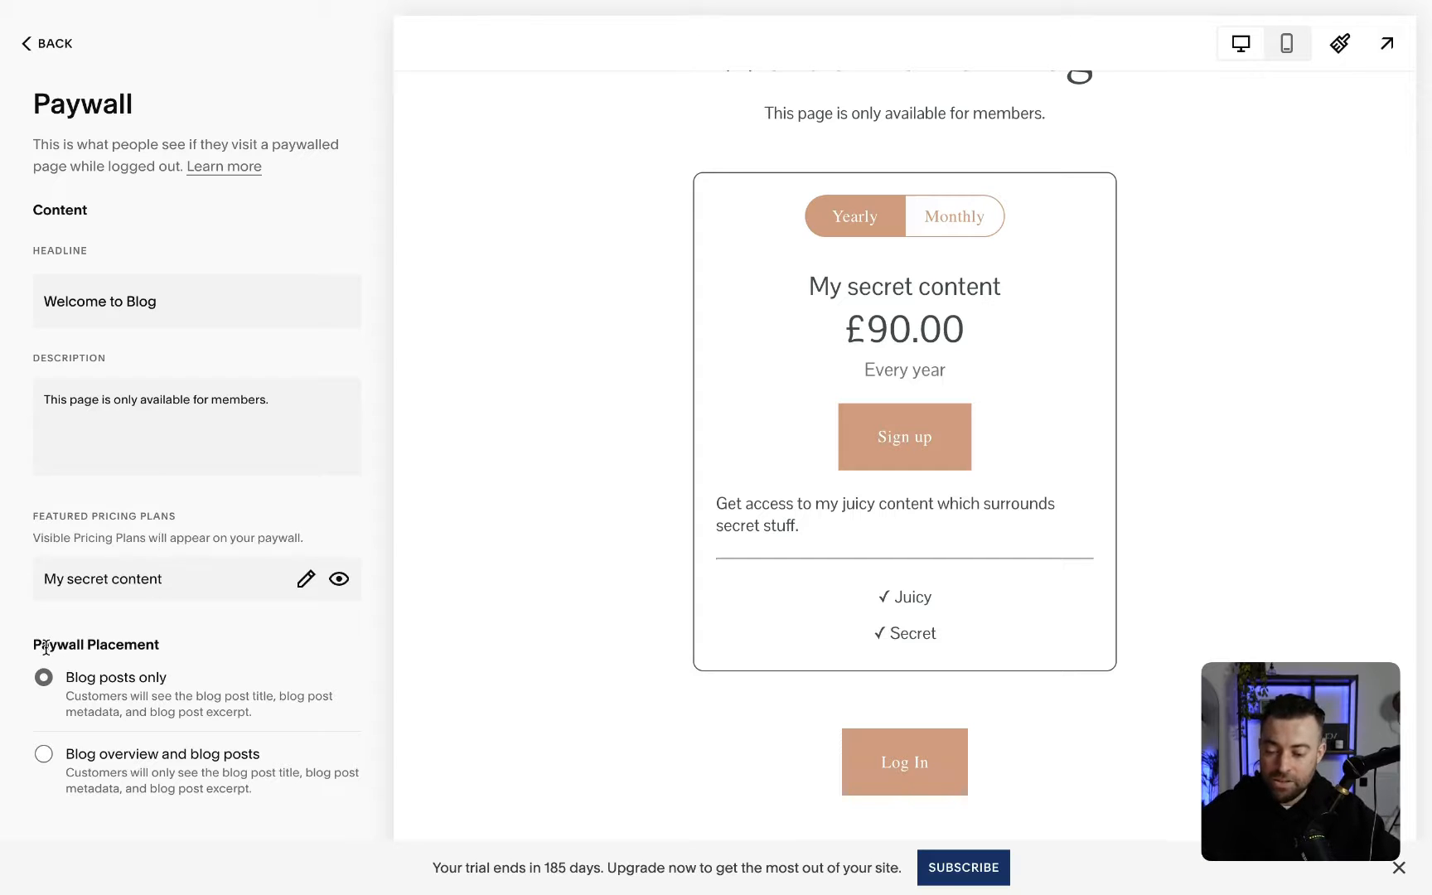
Step: Compare the two paywall placement options, keep Blog posts only, save the setting and return to the blog's overview
left_click_drag(177, 647, 50, 645)
left_click(103, 660)
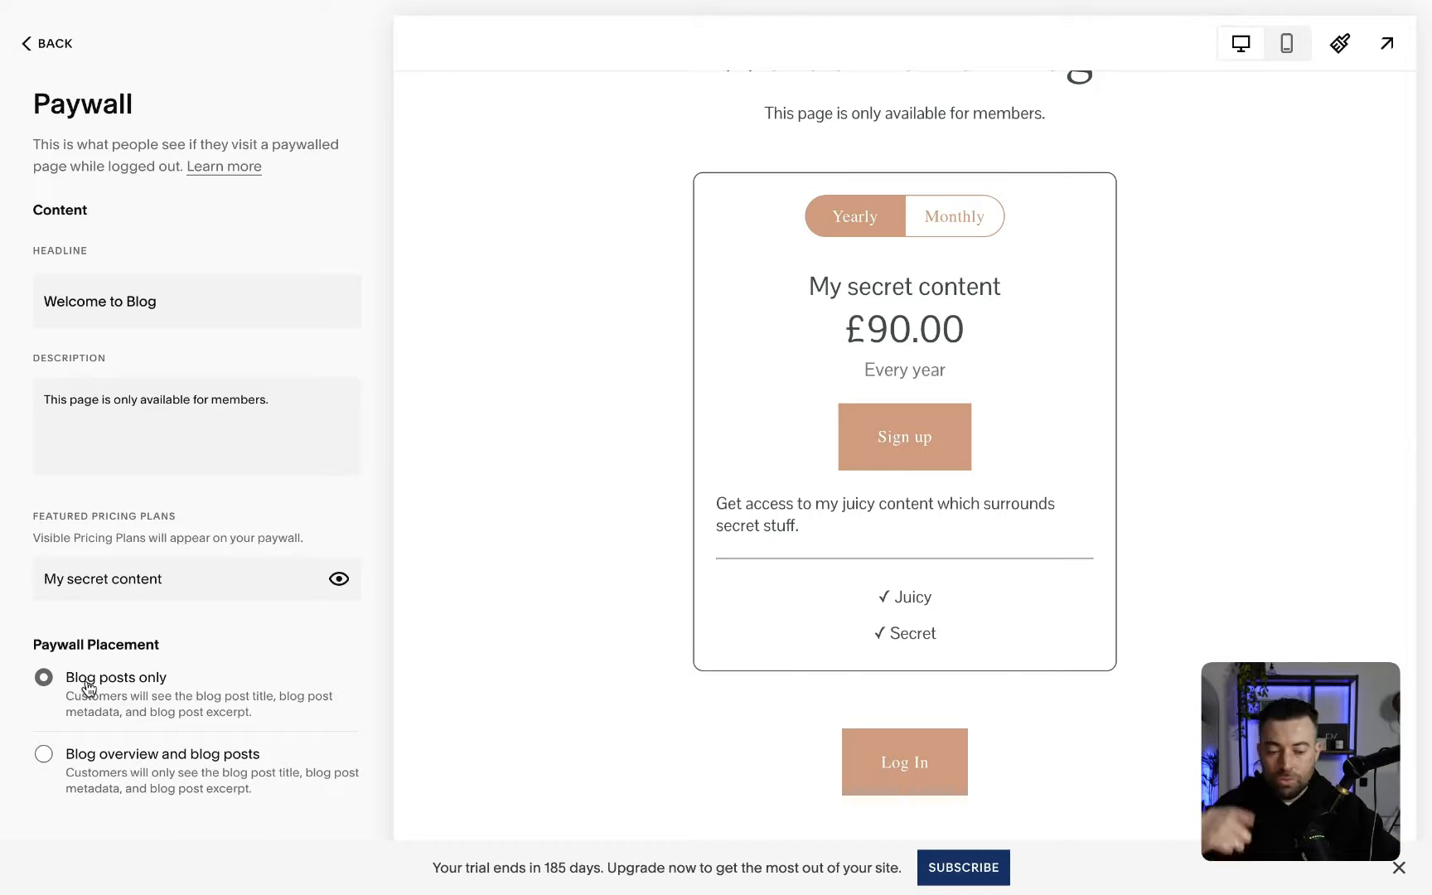
left_click(113, 767)
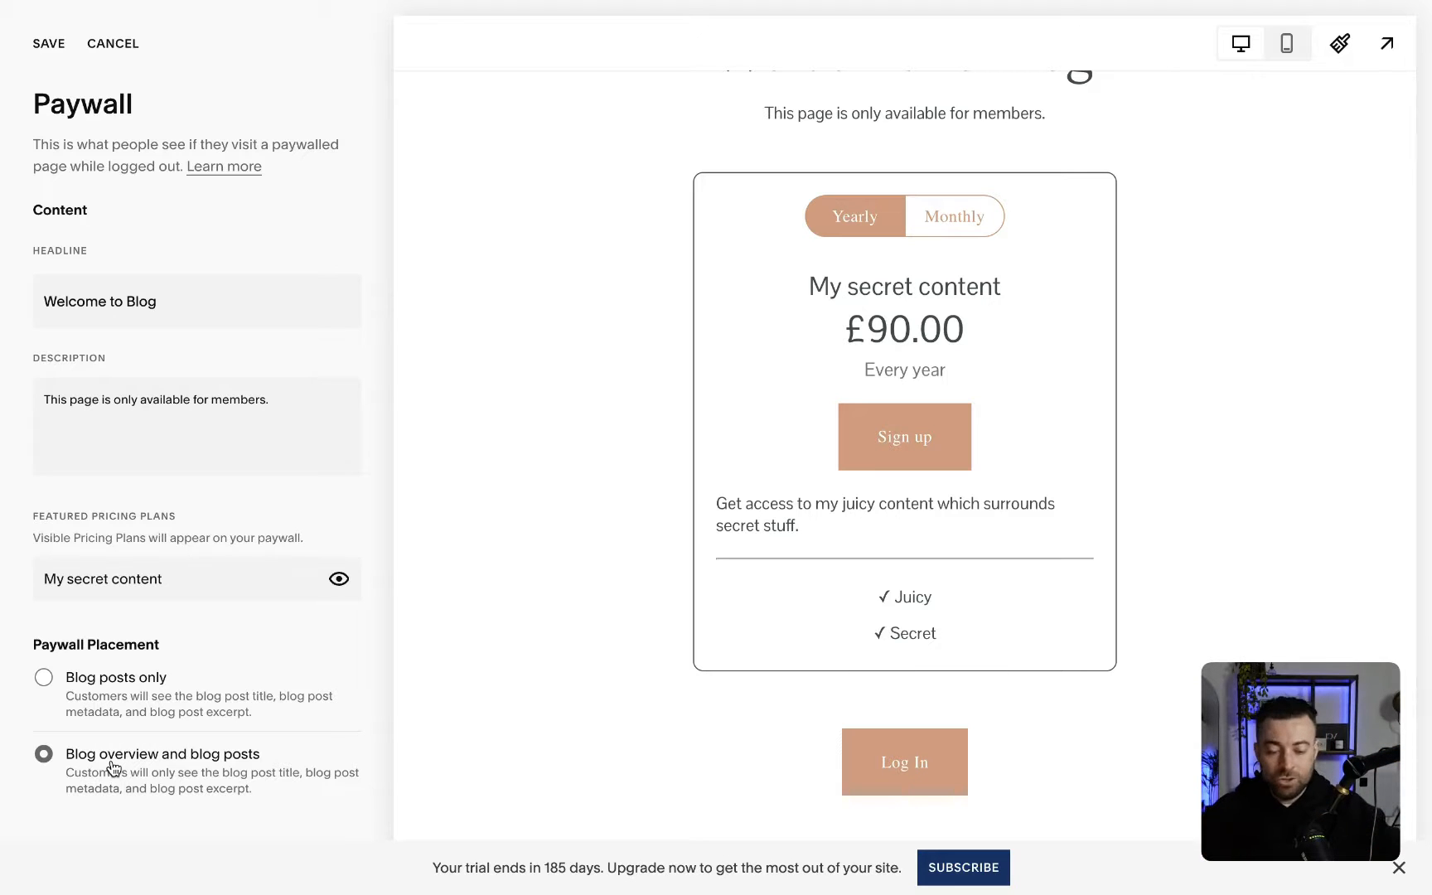
left_click(133, 704)
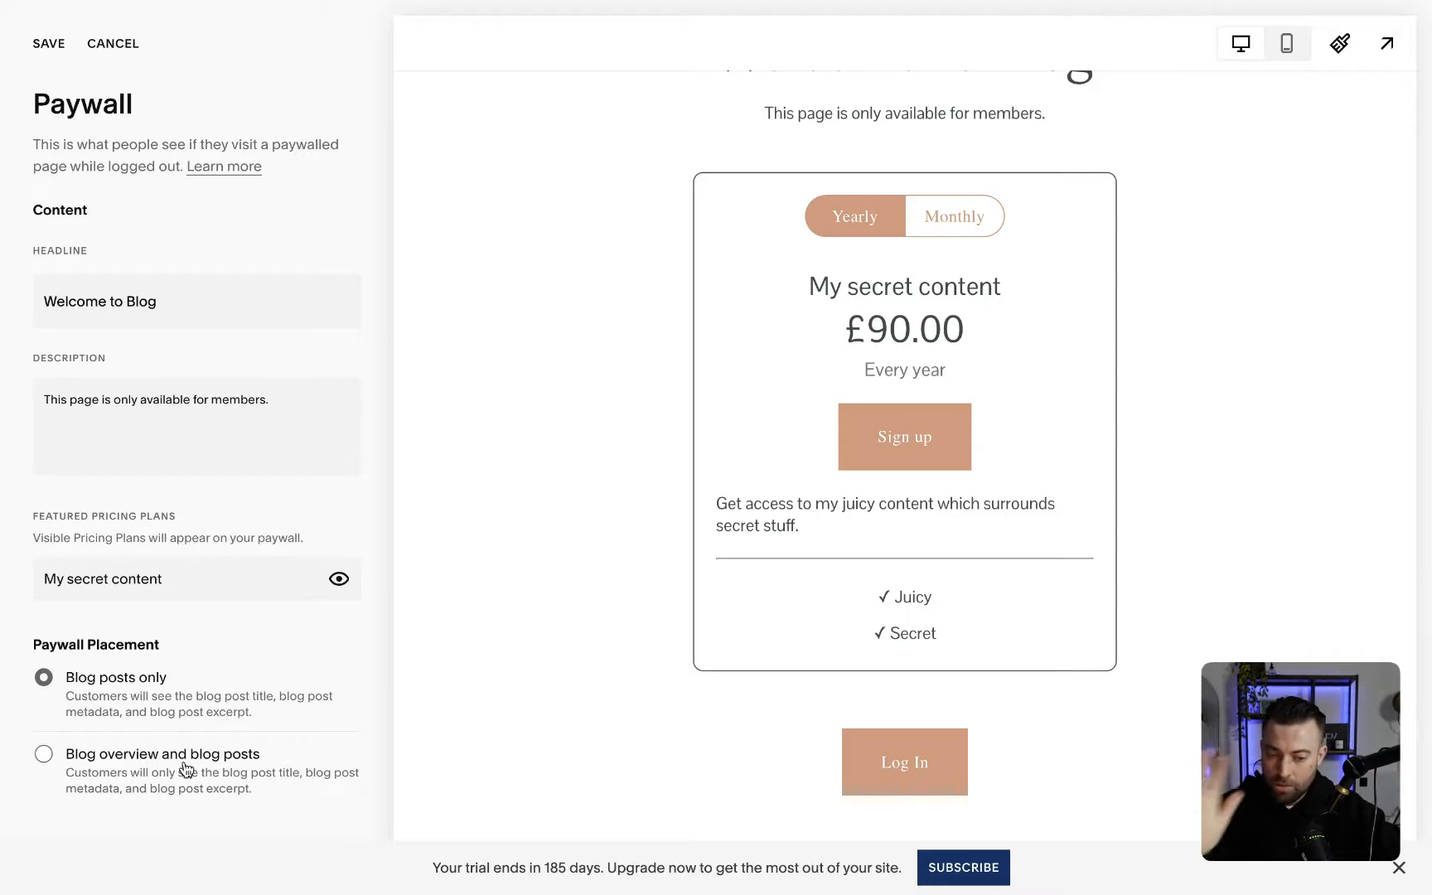
left_click(51, 46)
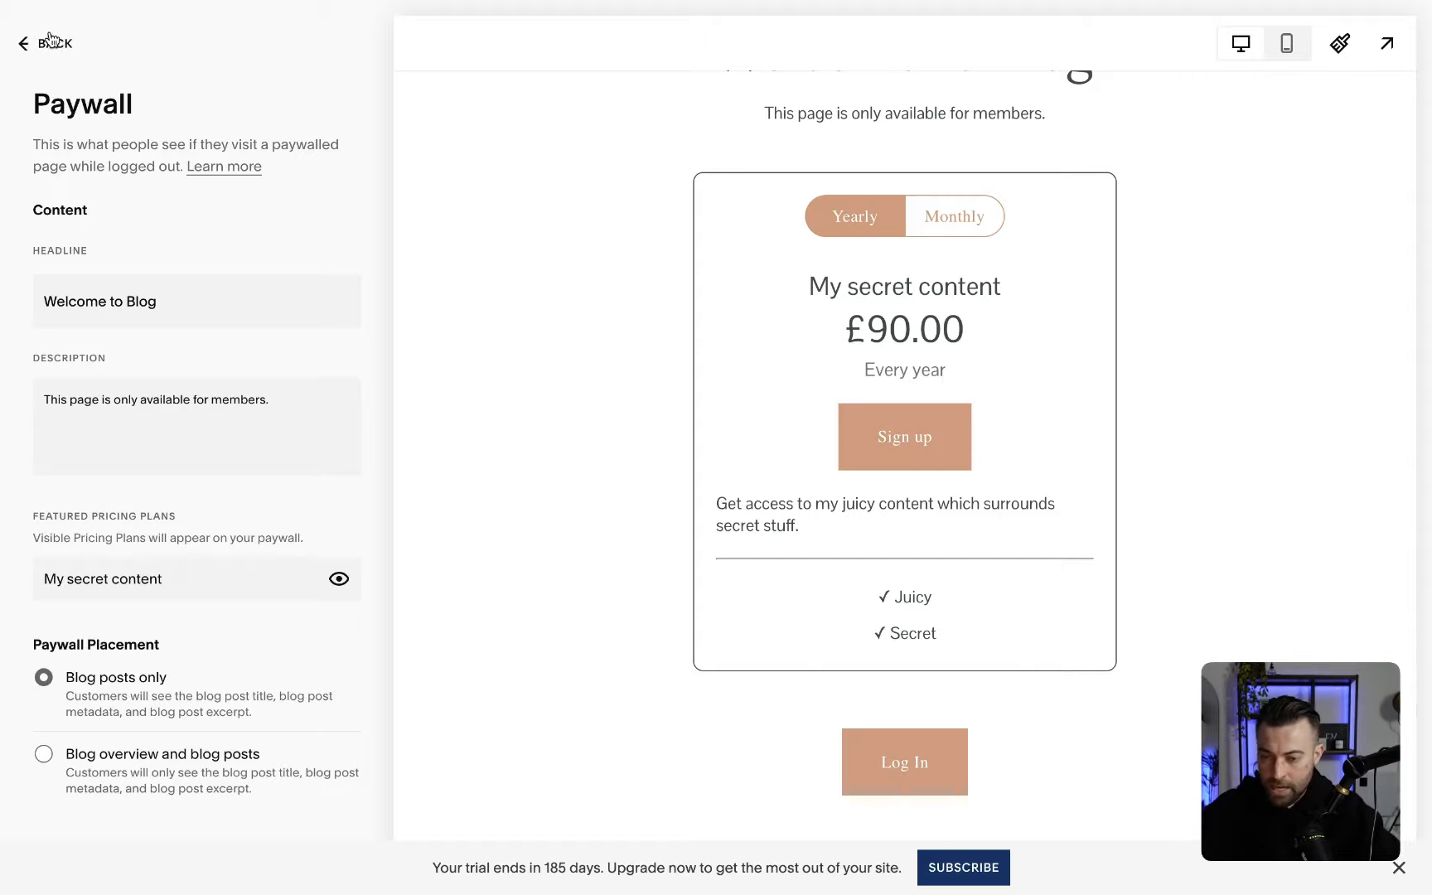
left_click(55, 41)
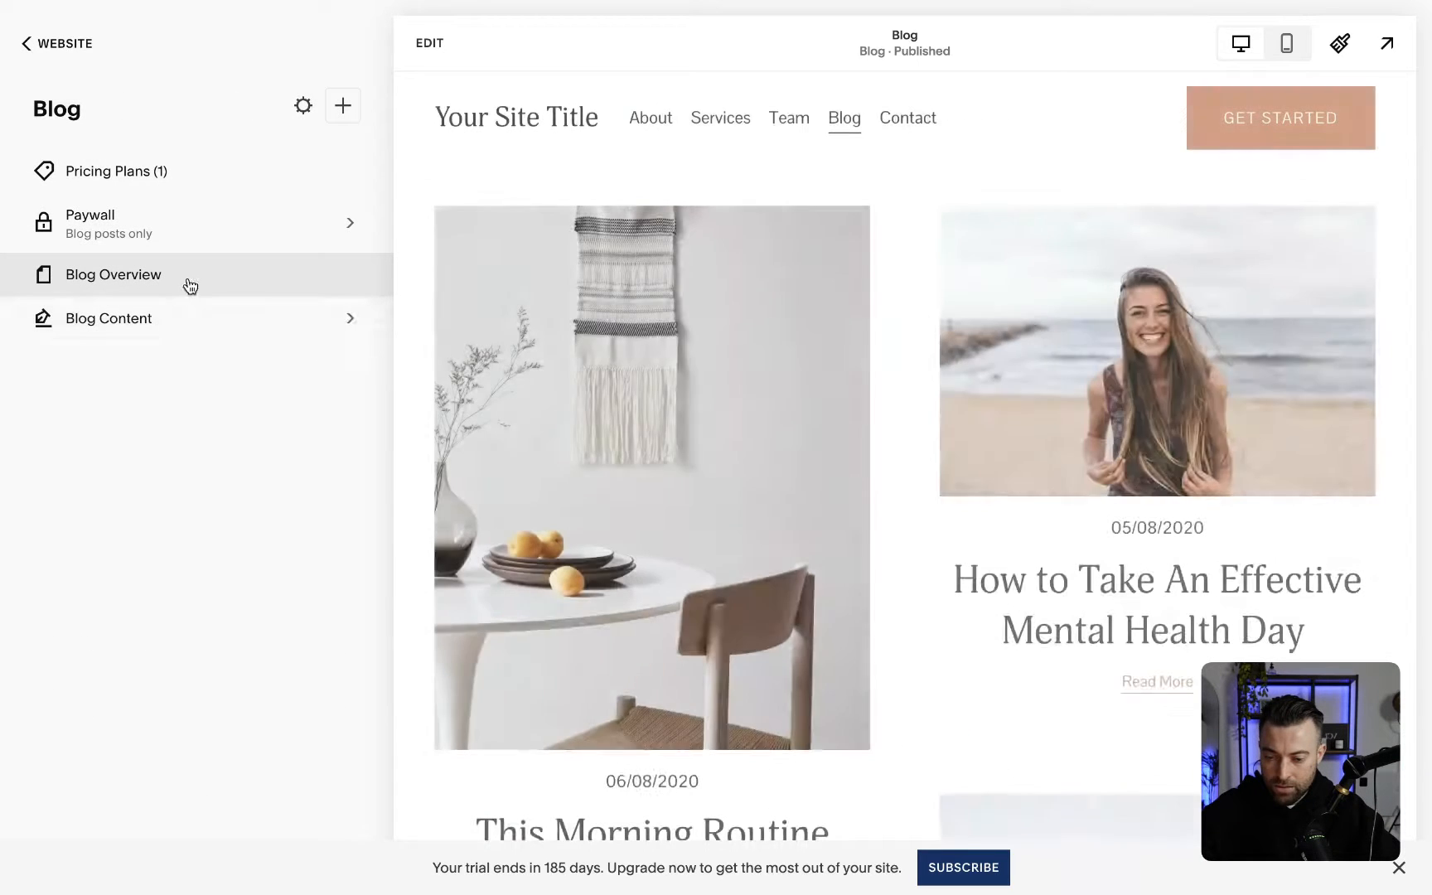
Step: Open the post "This Morning Routine Will Improve Your Mood" and check it in the full-size preview
left_click(626, 328)
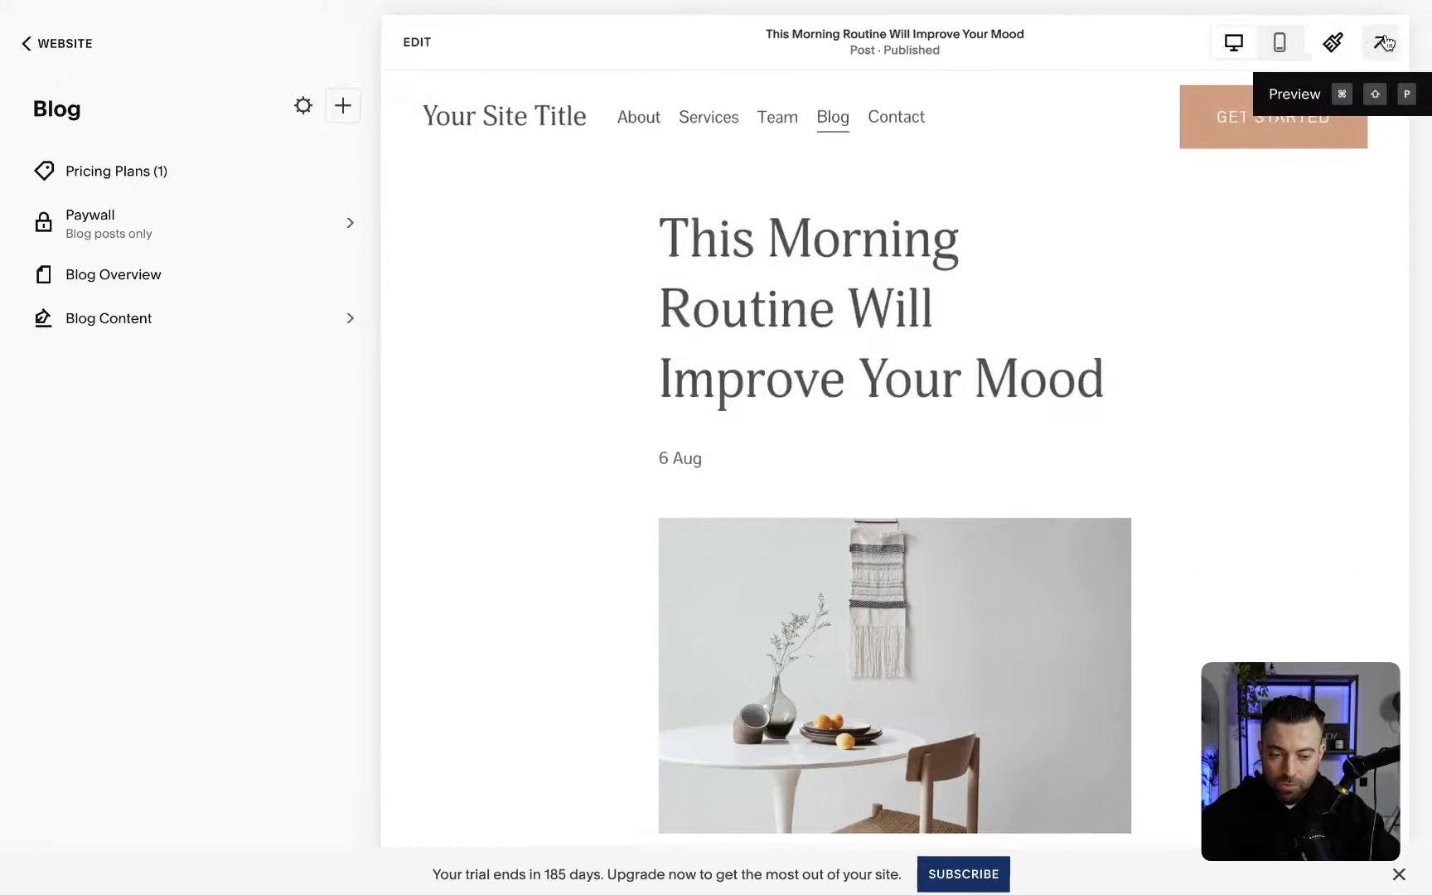
left_click(1385, 43)
scroll(1128, 386, "down", 5)
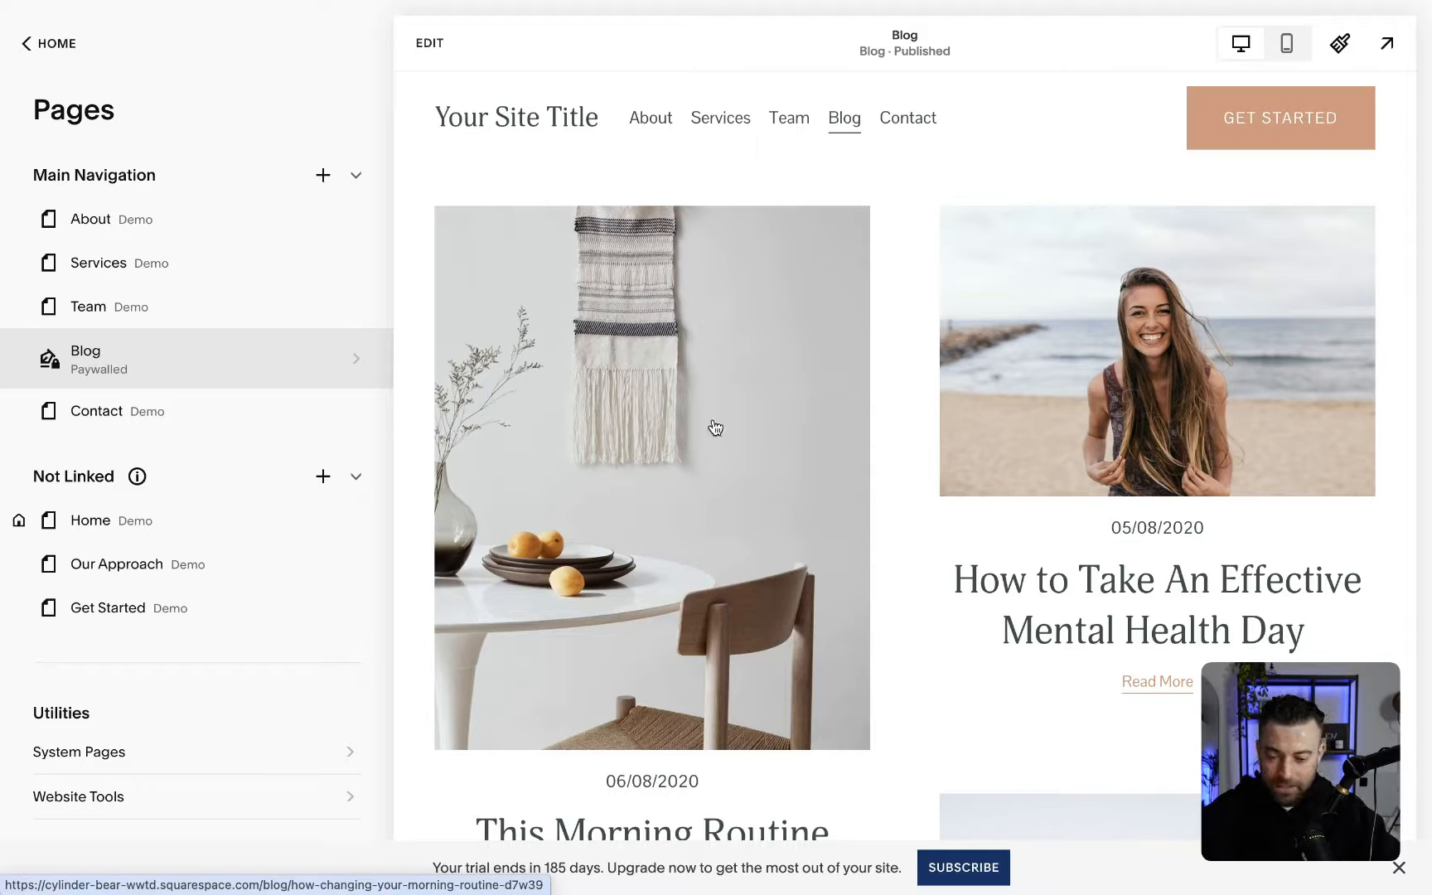
Step: Unlock the live site as a visitor with the site password and go to its Blog page
mouse_move(159, 365)
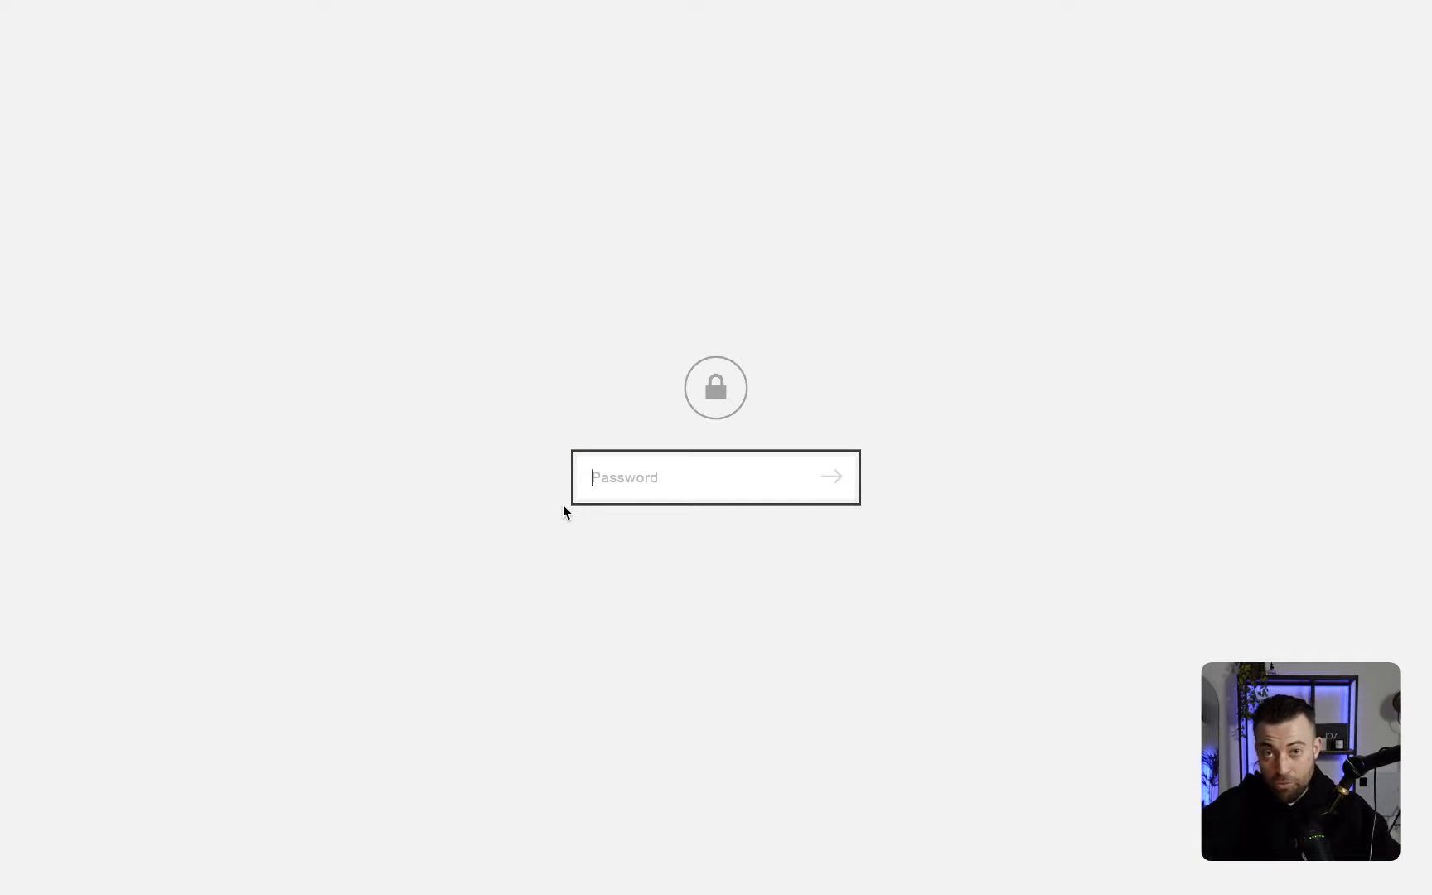
type("••••")
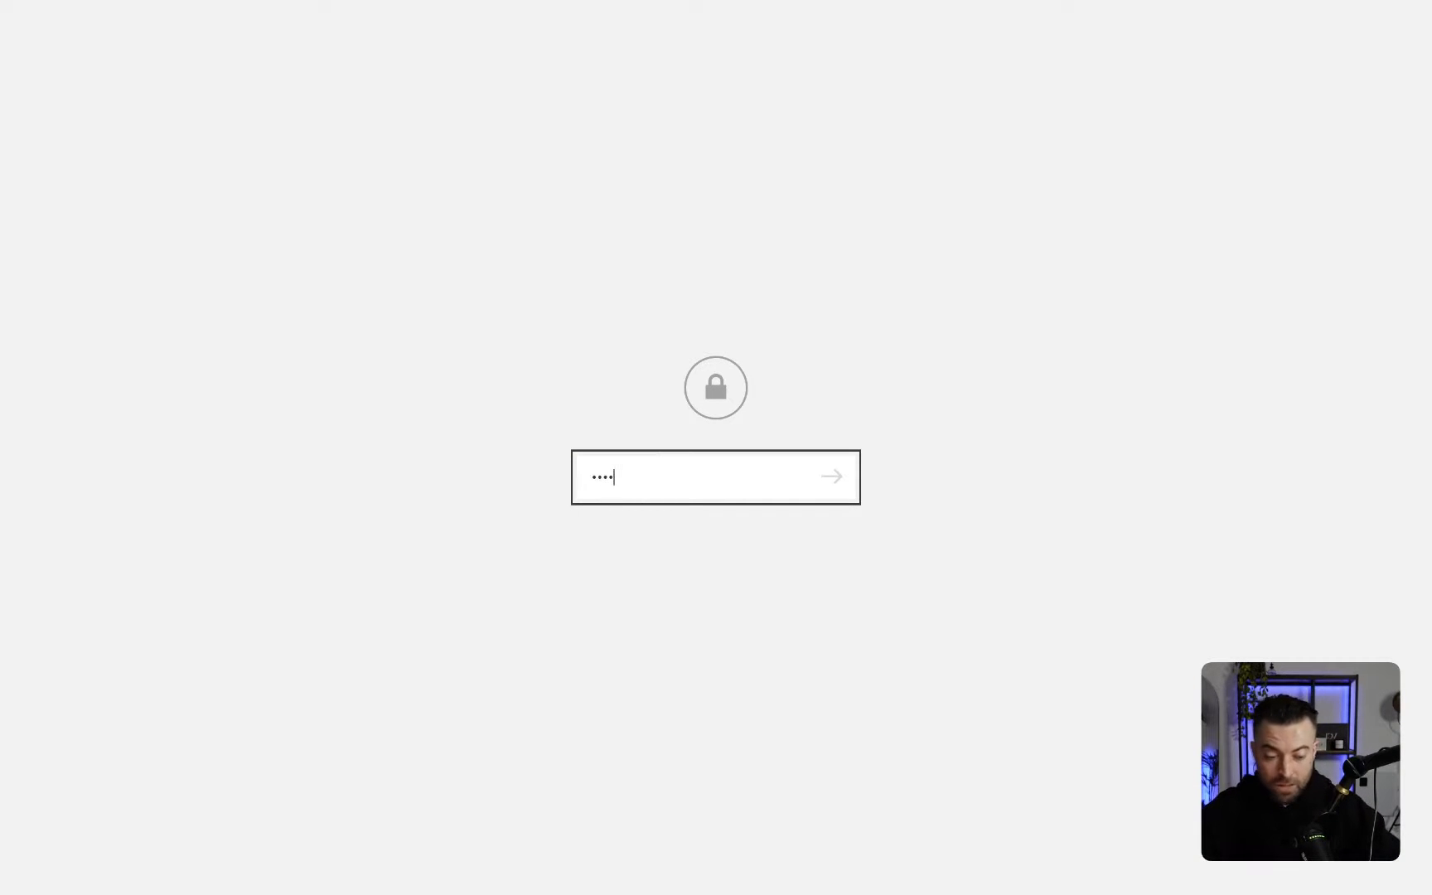
key("Return")
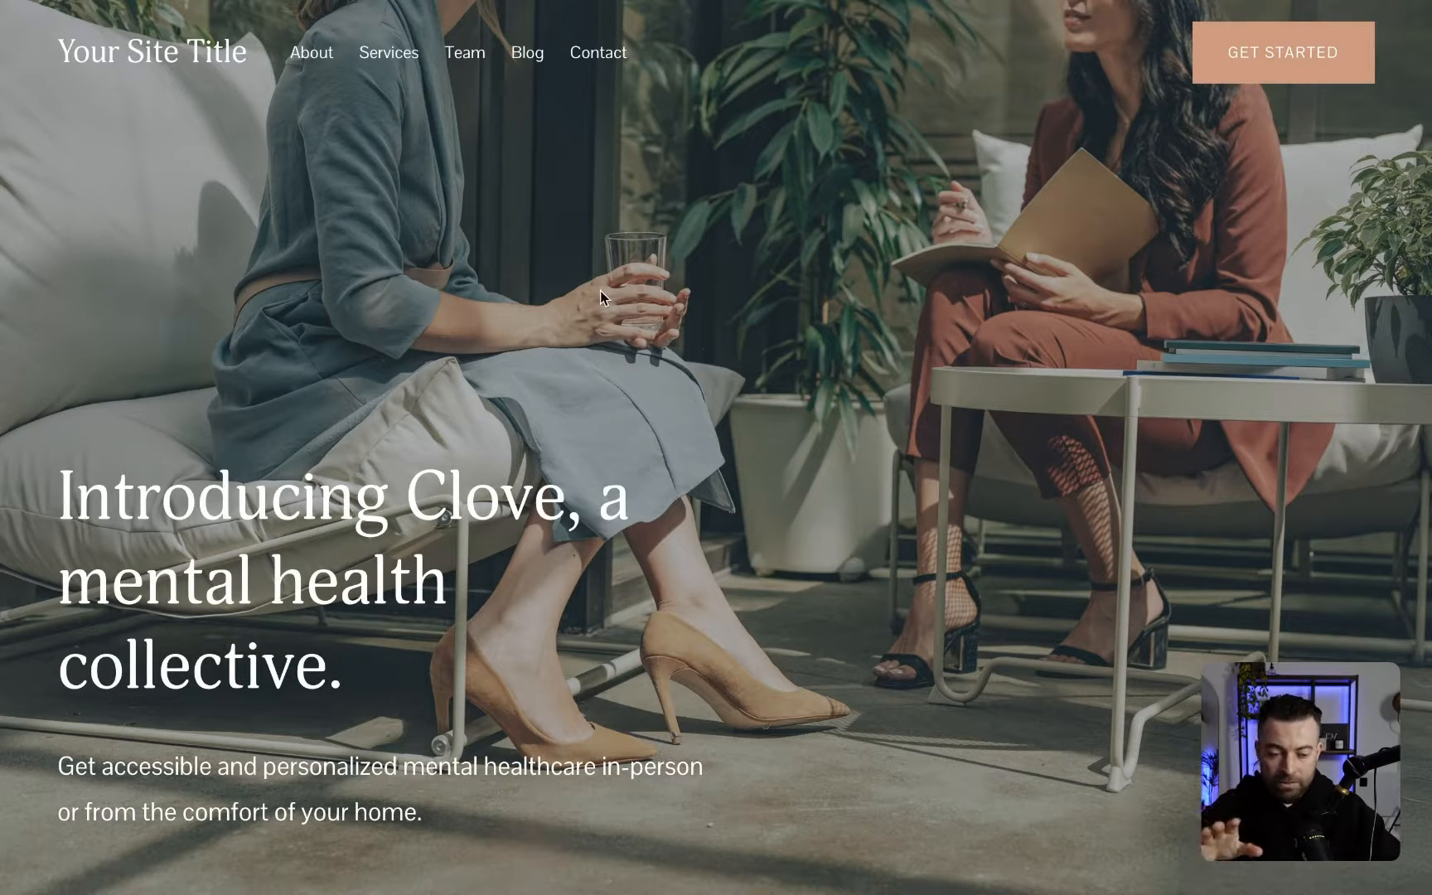
left_click(522, 56)
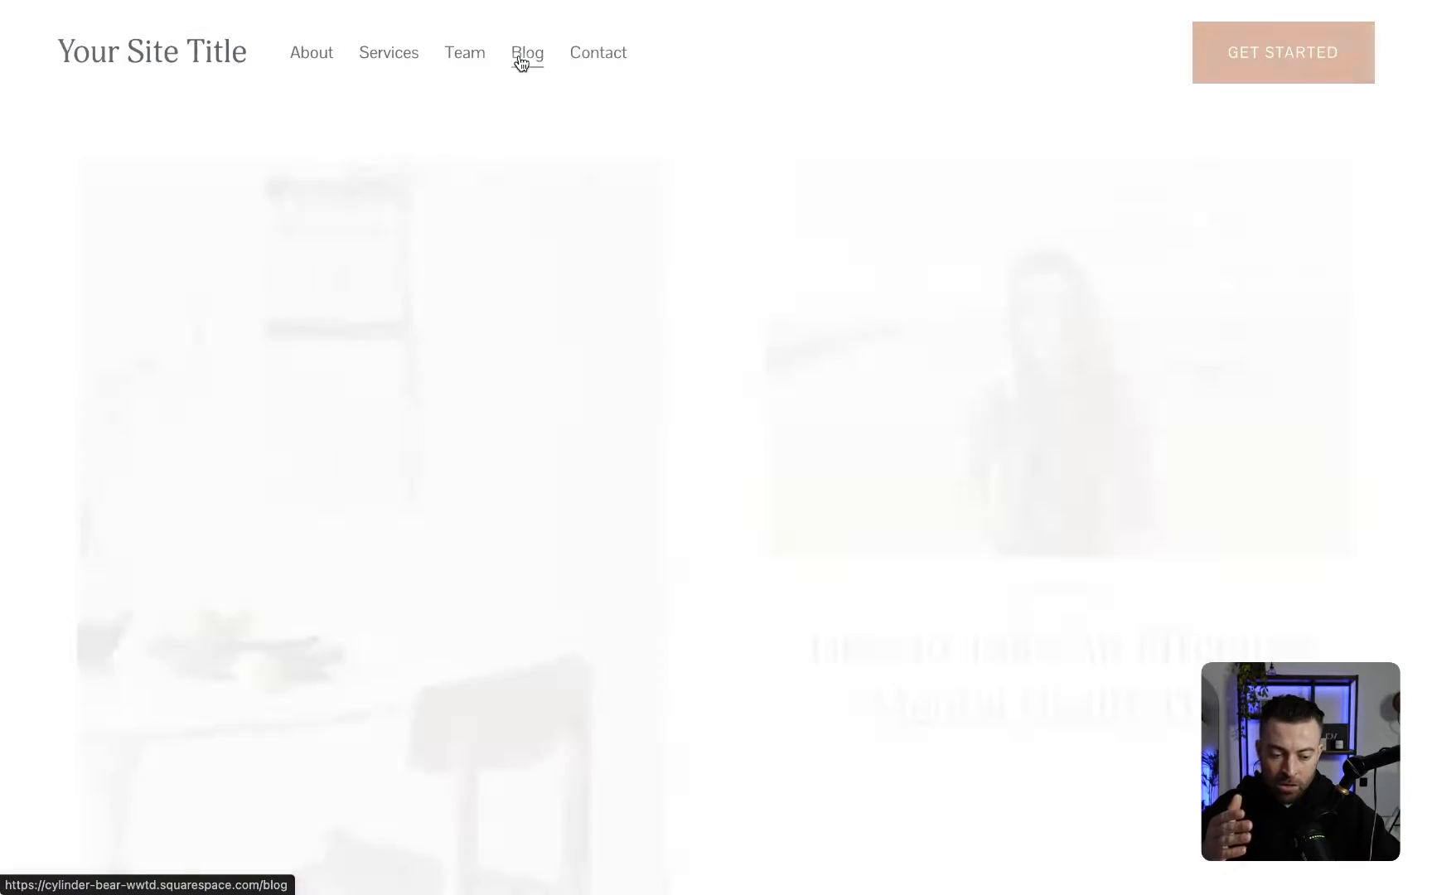
Step: Open the post "This Morning Routine Will Improve Your Mood" as a visitor and examine its paywalled body
scroll(703, 361, "down", 9)
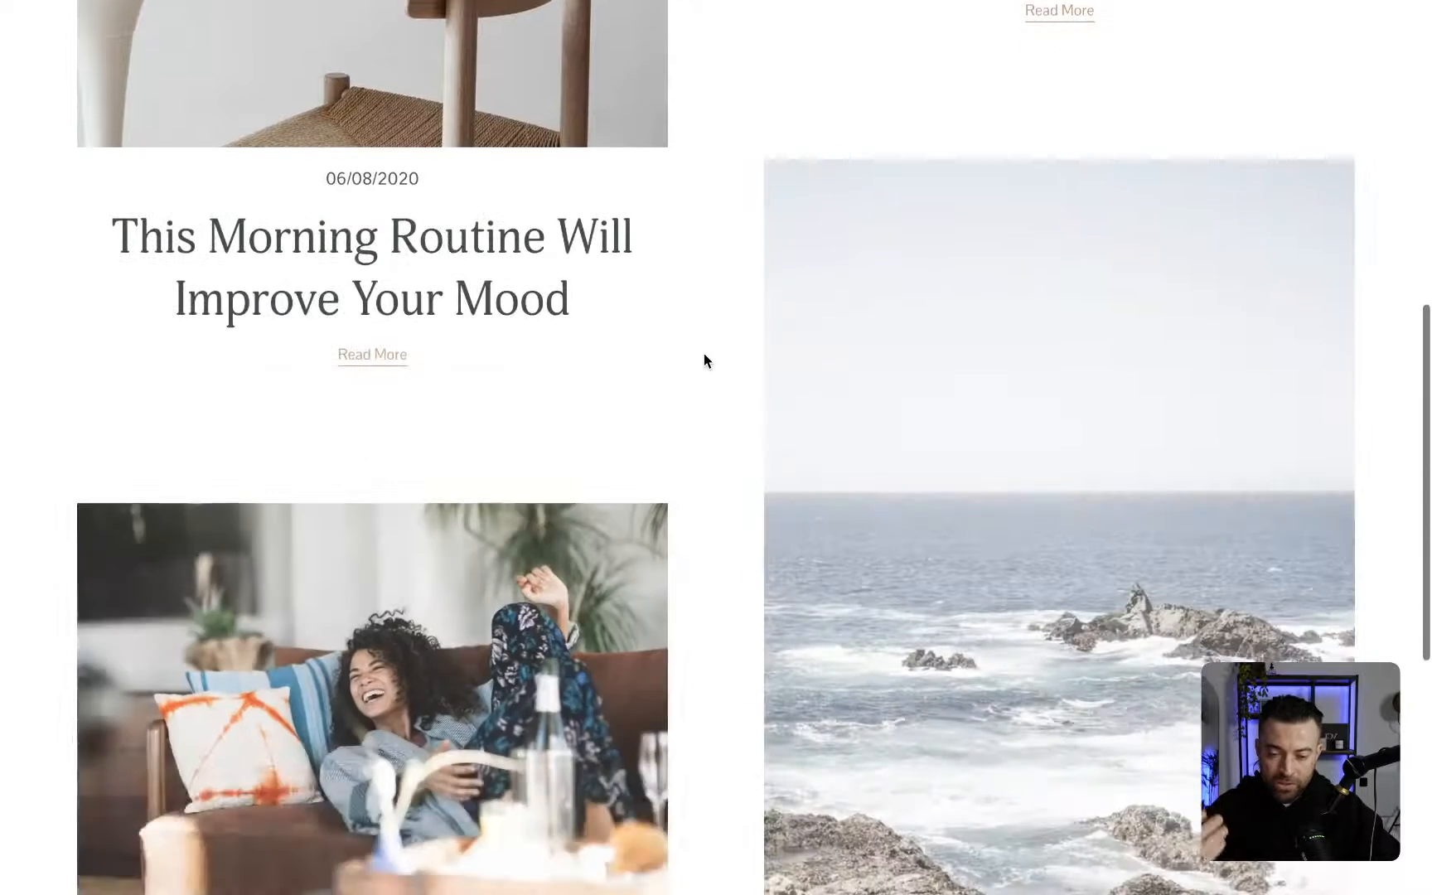
scroll(557, 207, "up", 2)
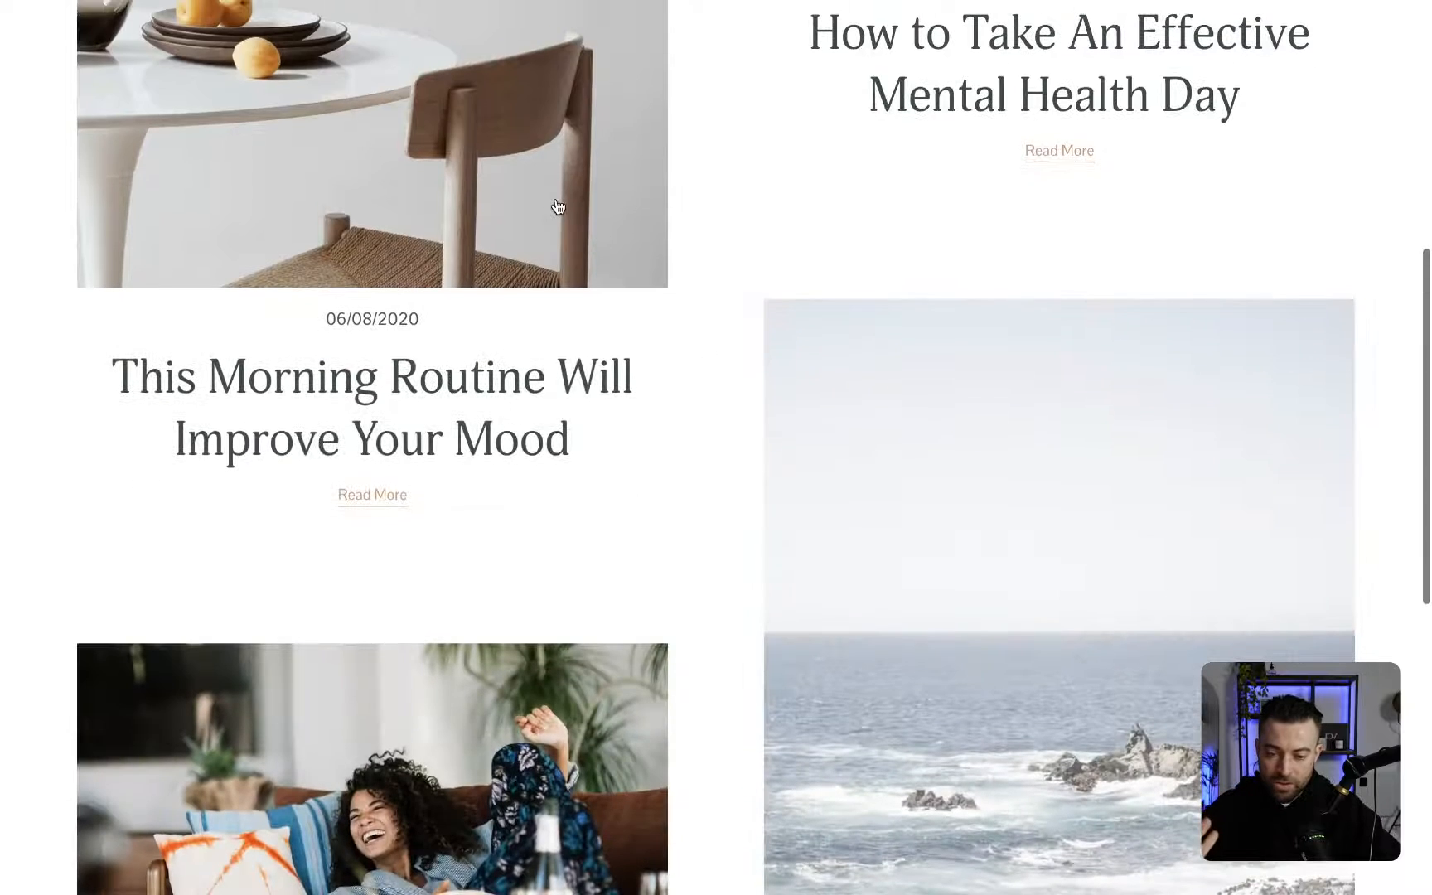
left_click(372, 495)
scroll(626, 502, "down", 5)
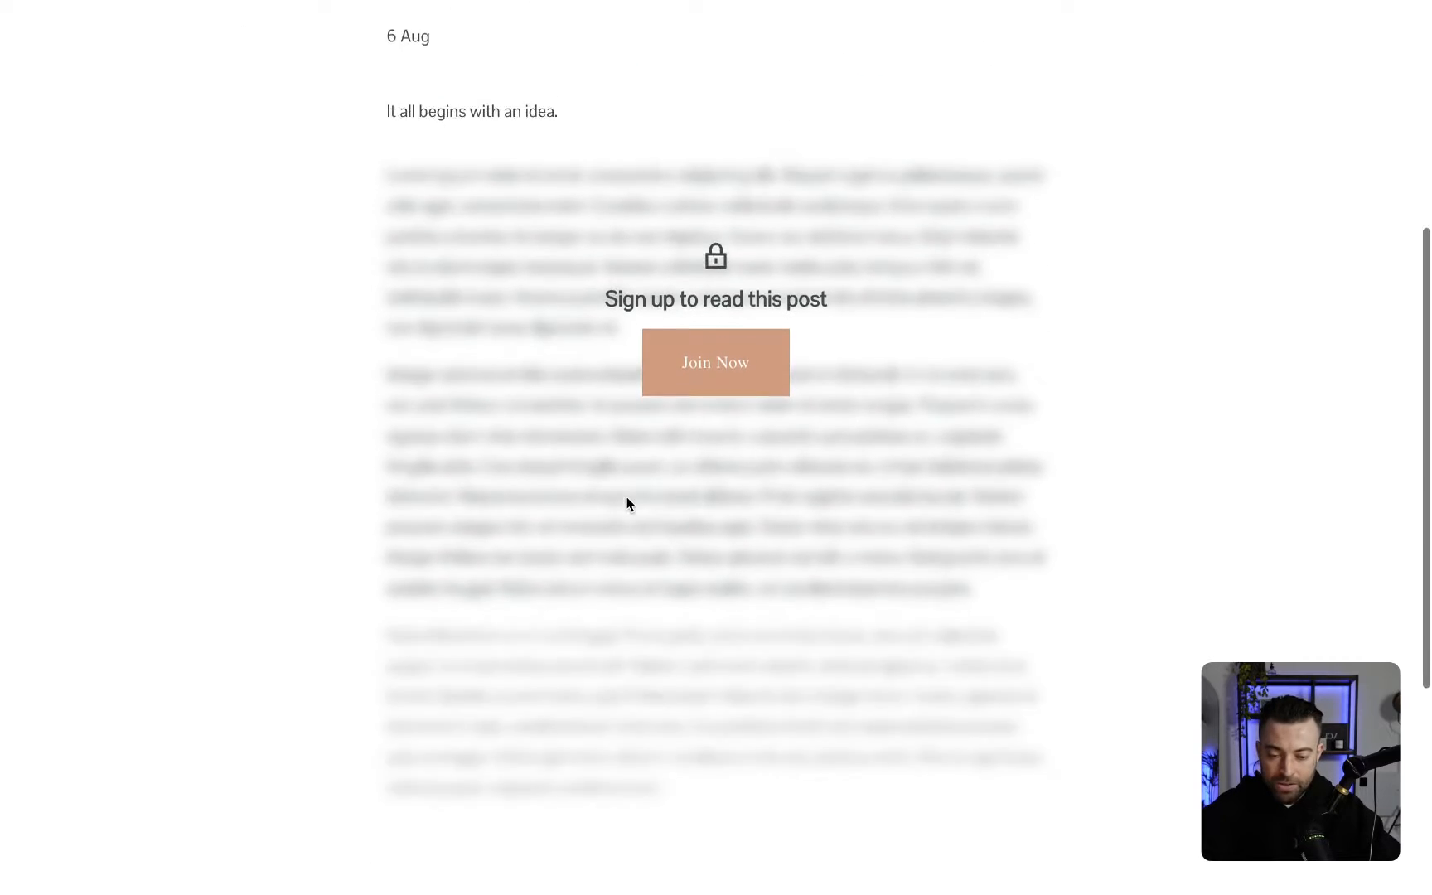
scroll(626, 498, "down", 3)
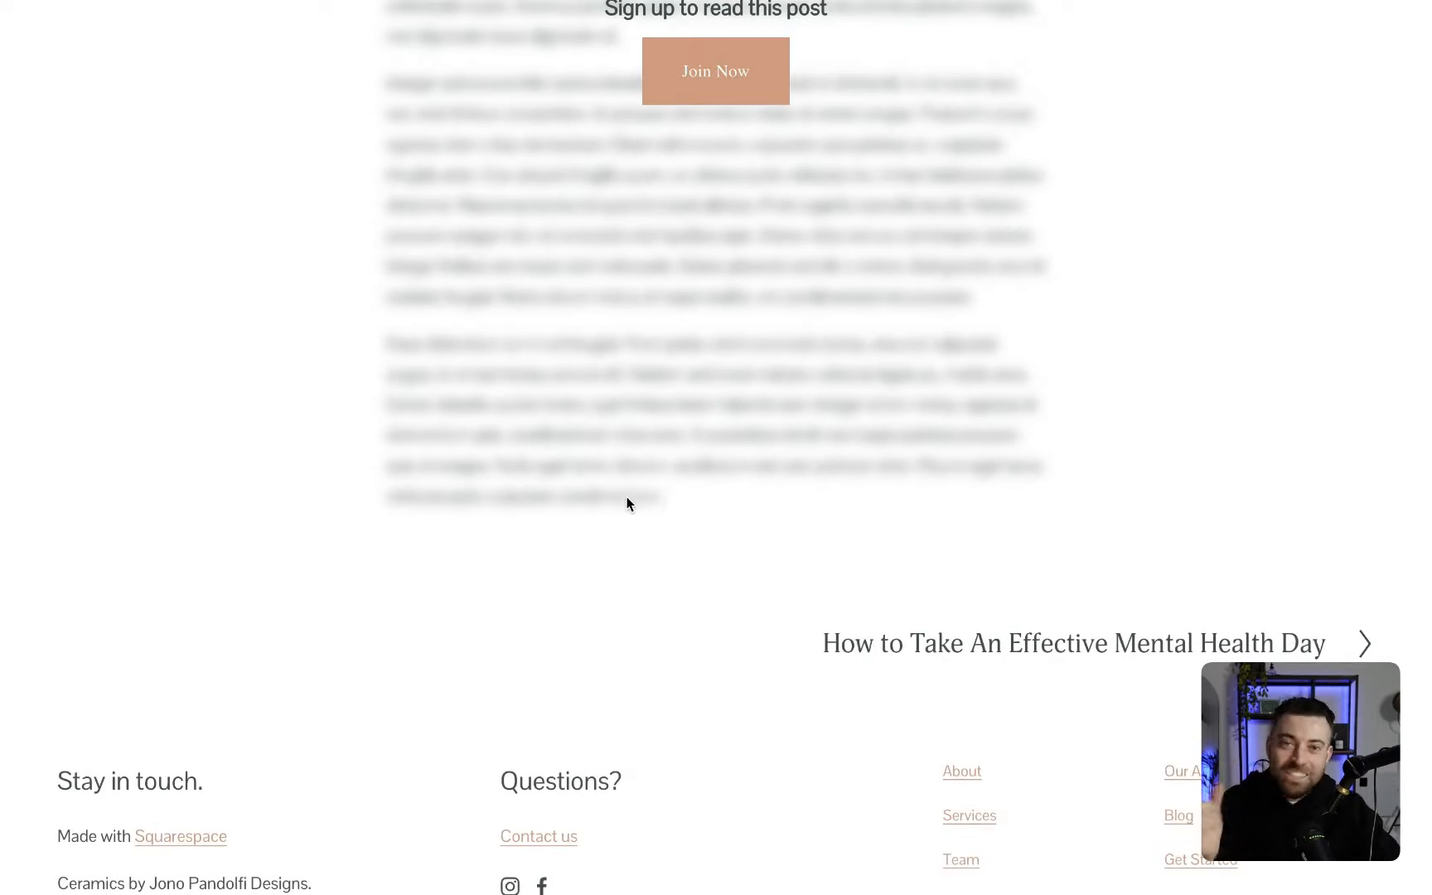
scroll(639, 507, "up", 2)
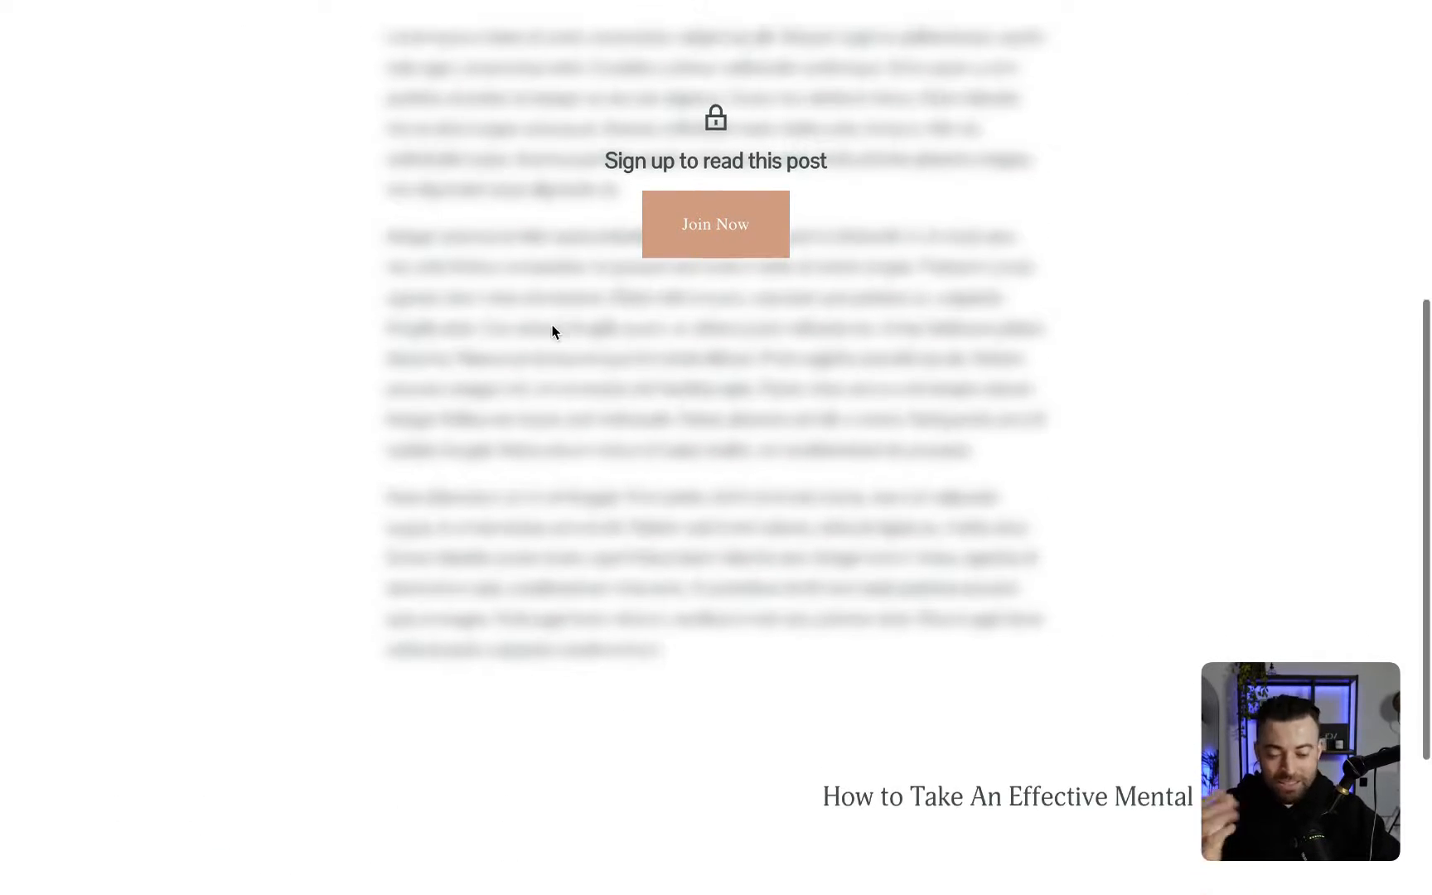
scroll(623, 336, "down", 3)
scroll(901, 391, "up", 5)
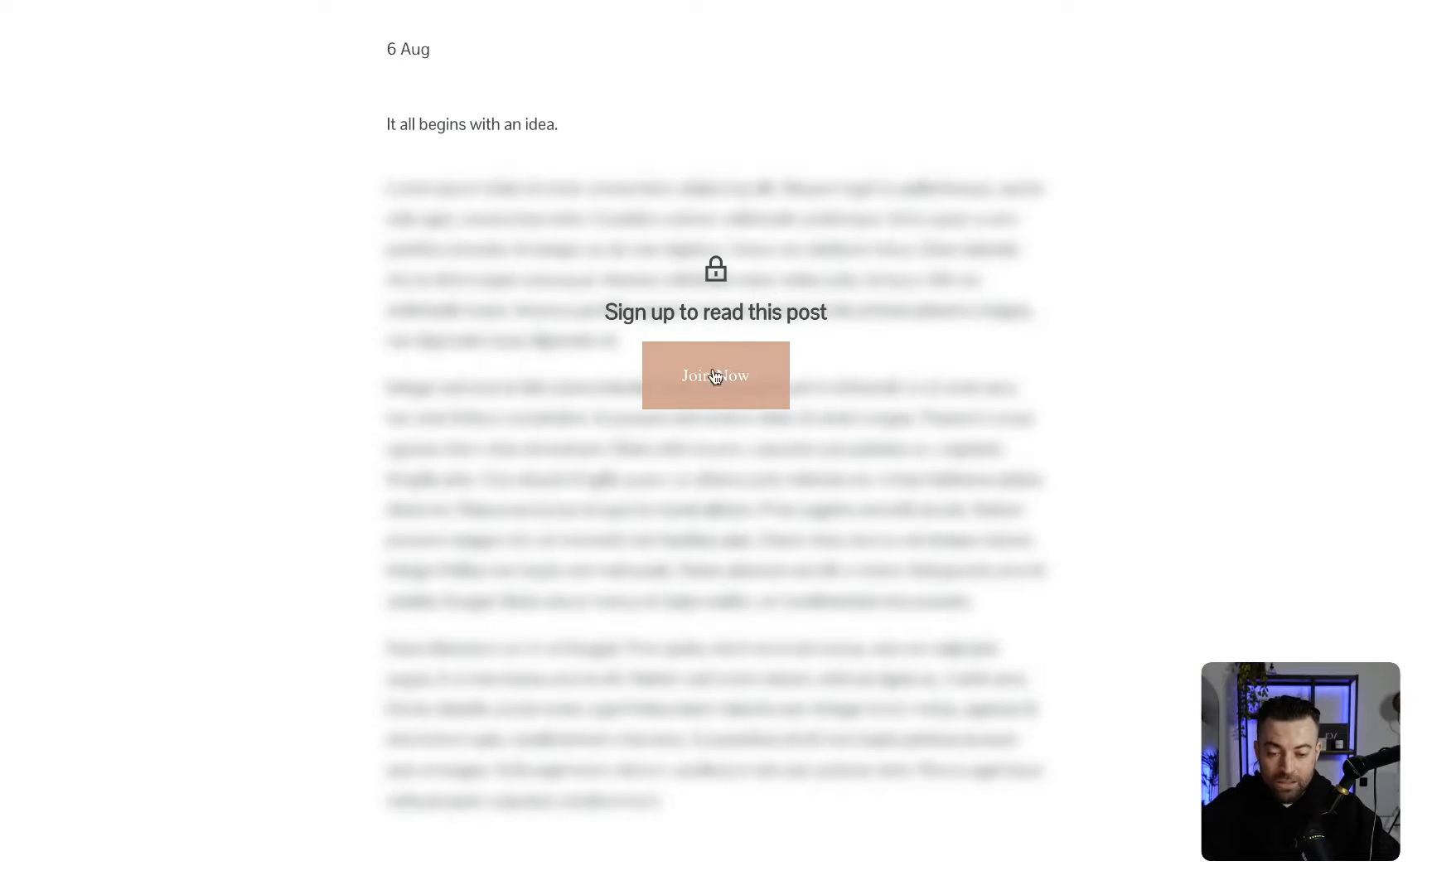
Step: Check which parts of the post a logged-out visitor can read, from the title and excerpt down to the body
scroll(725, 396, "up", 5)
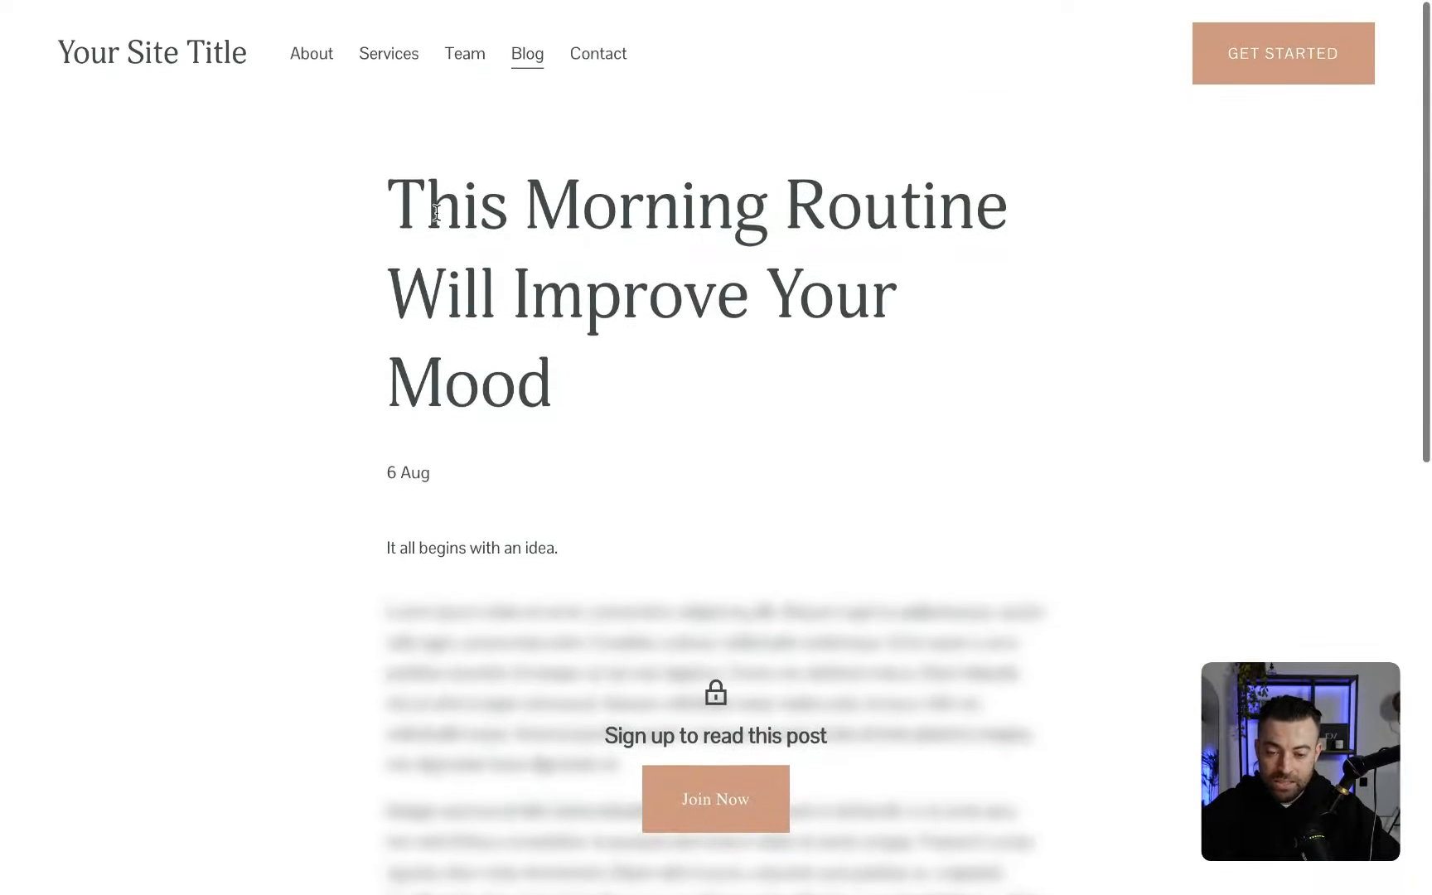
left_click_drag(553, 548, 588, 546)
left_click(415, 539)
left_click(593, 547)
scroll(593, 547, "down", 4)
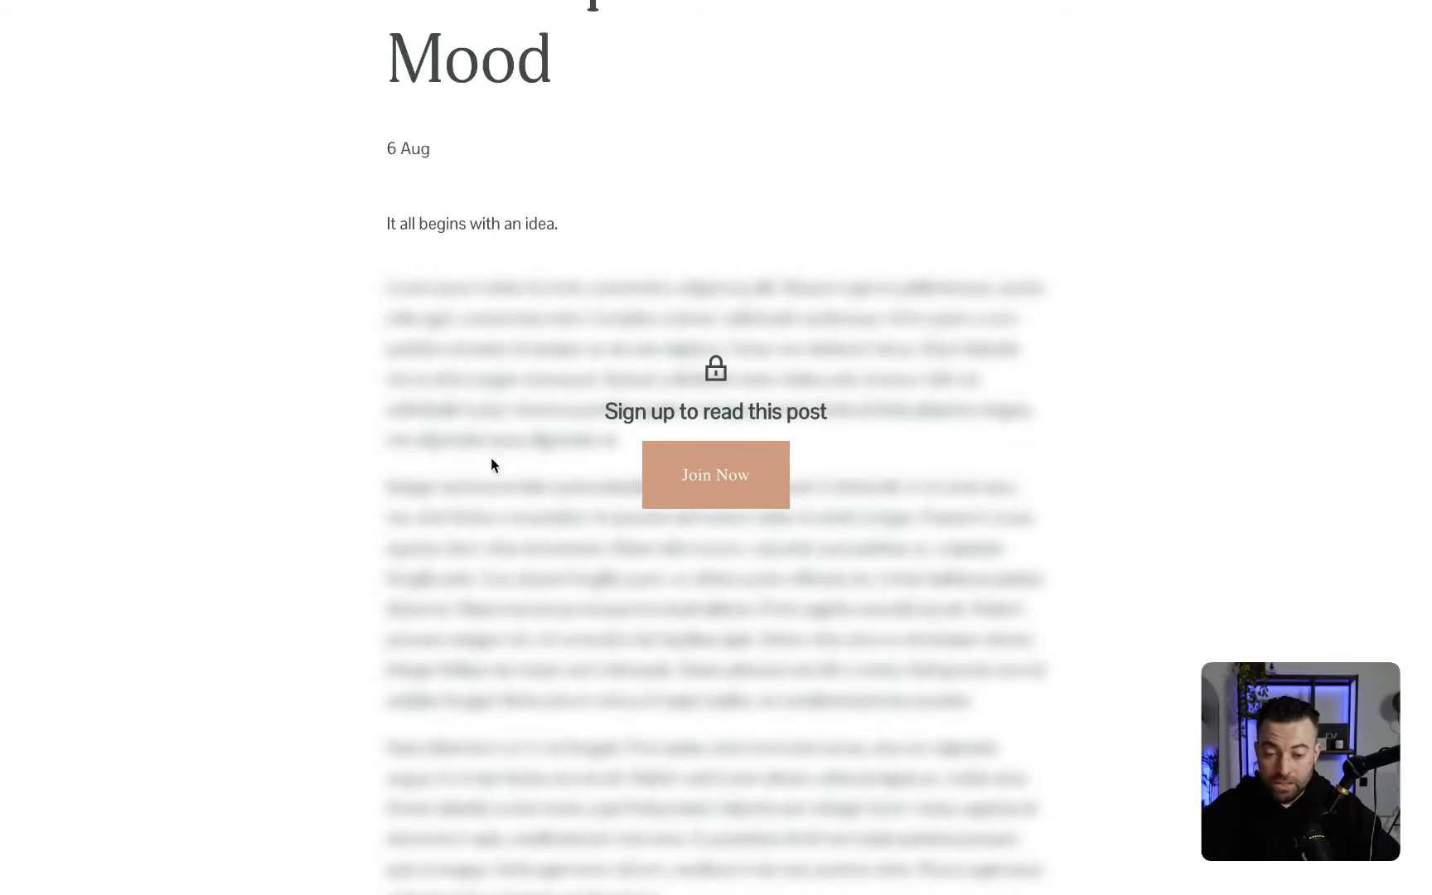
scroll(495, 480, "down", 2)
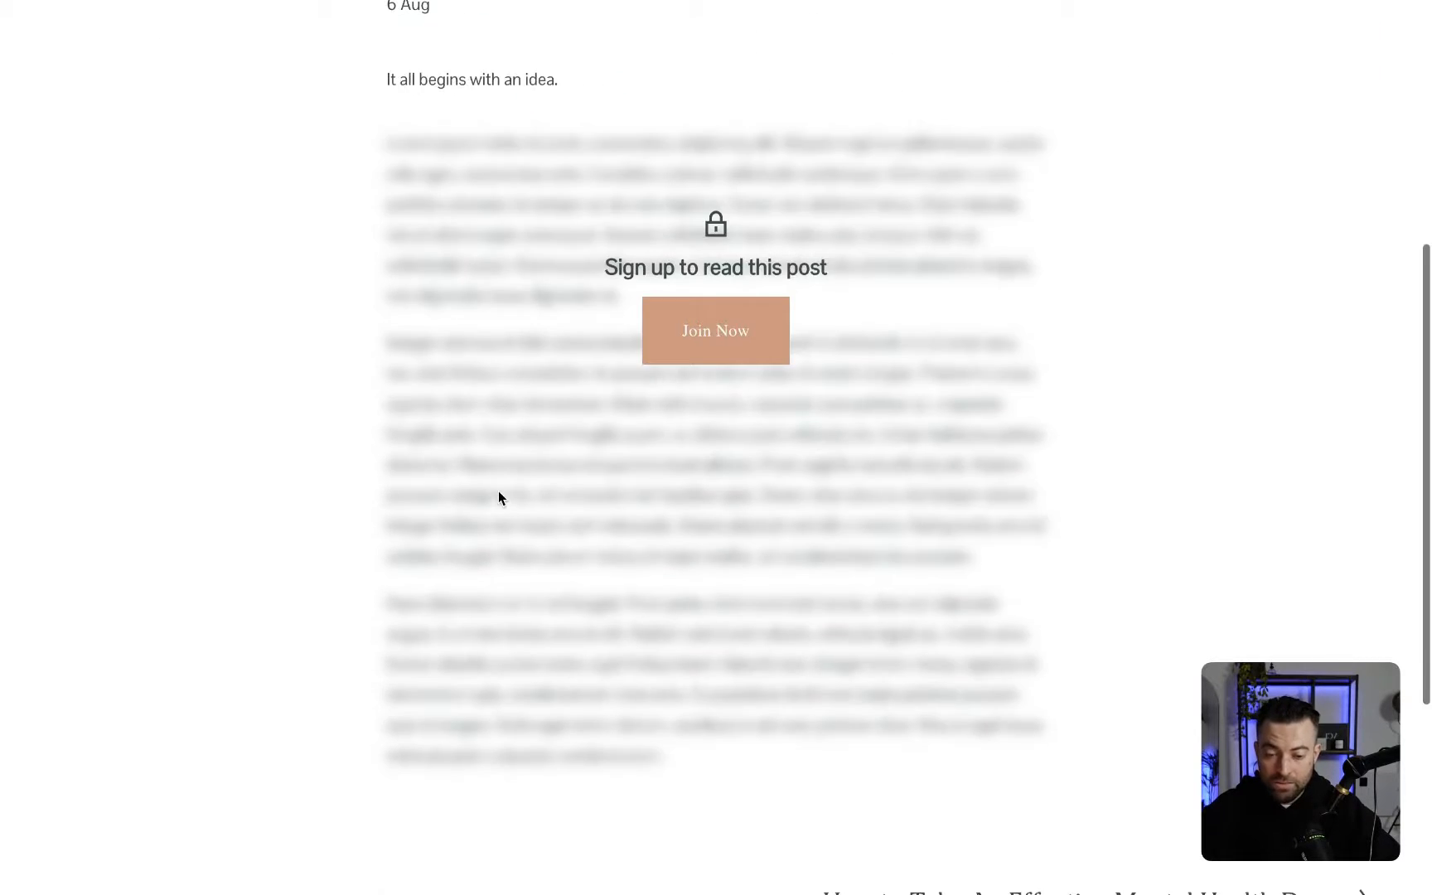
Step: Open the paywall page through the post's Join Now offer and examine its headline, plan details, sign-up and log-in options
left_click(748, 329)
scroll(677, 495, "down", 5)
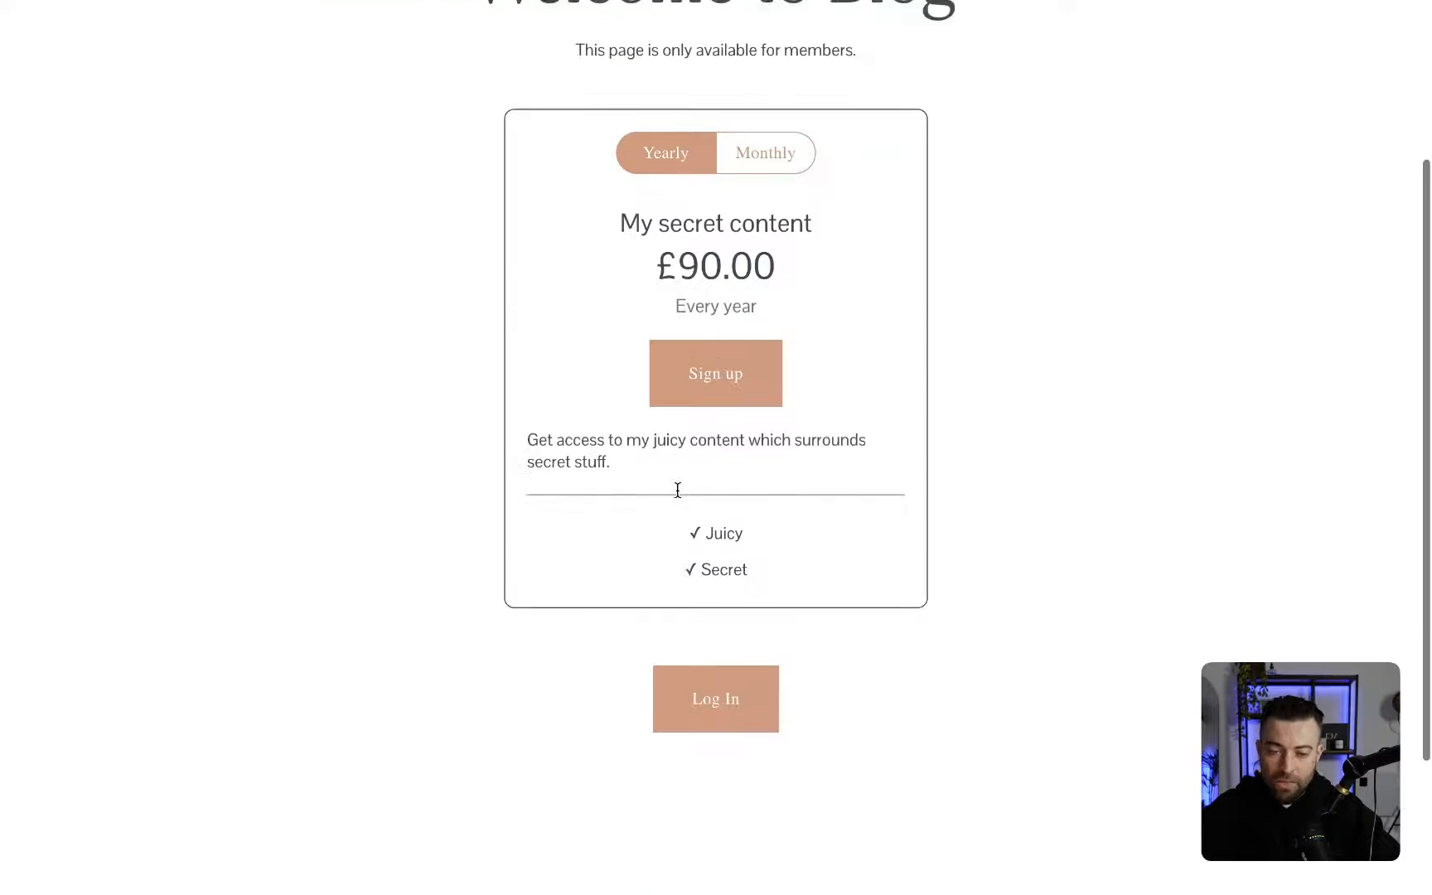
scroll(677, 495, "down", 1)
left_click(677, 497)
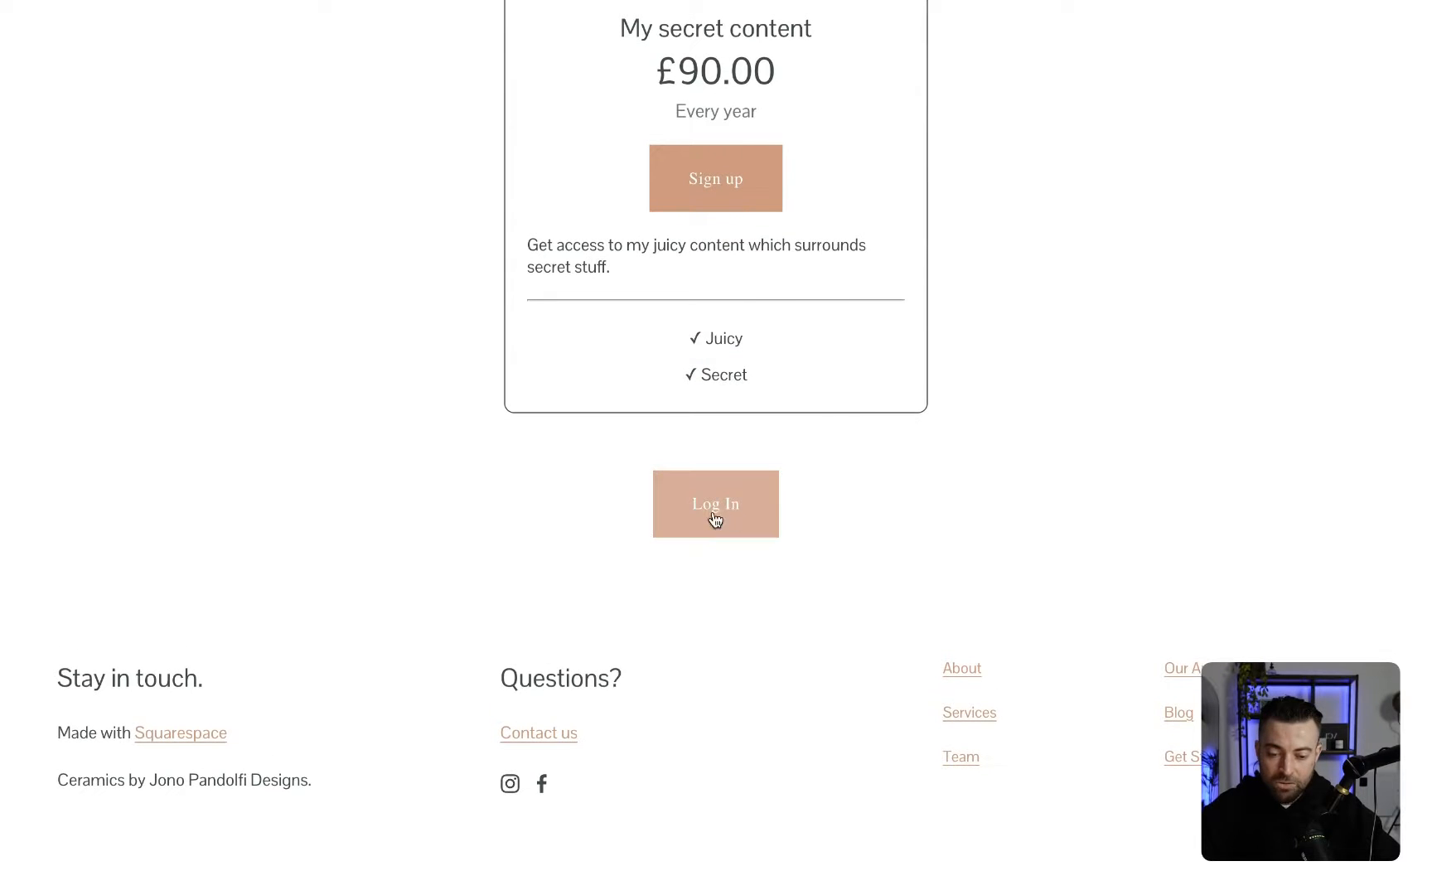
scroll(770, 503, "up", 3)
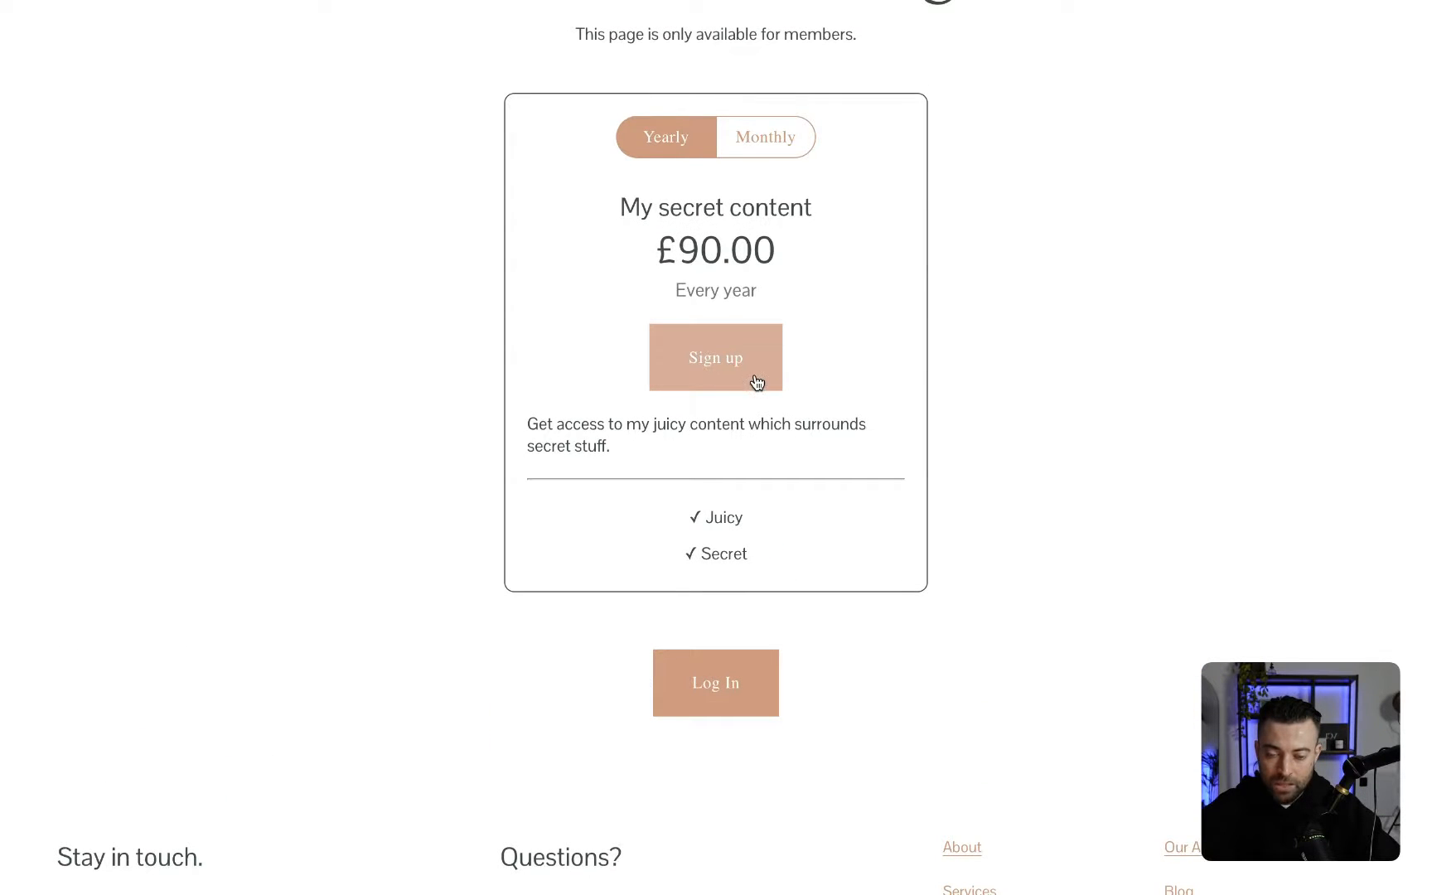
scroll(756, 383, "up", 4)
scroll(757, 428, "down", 3)
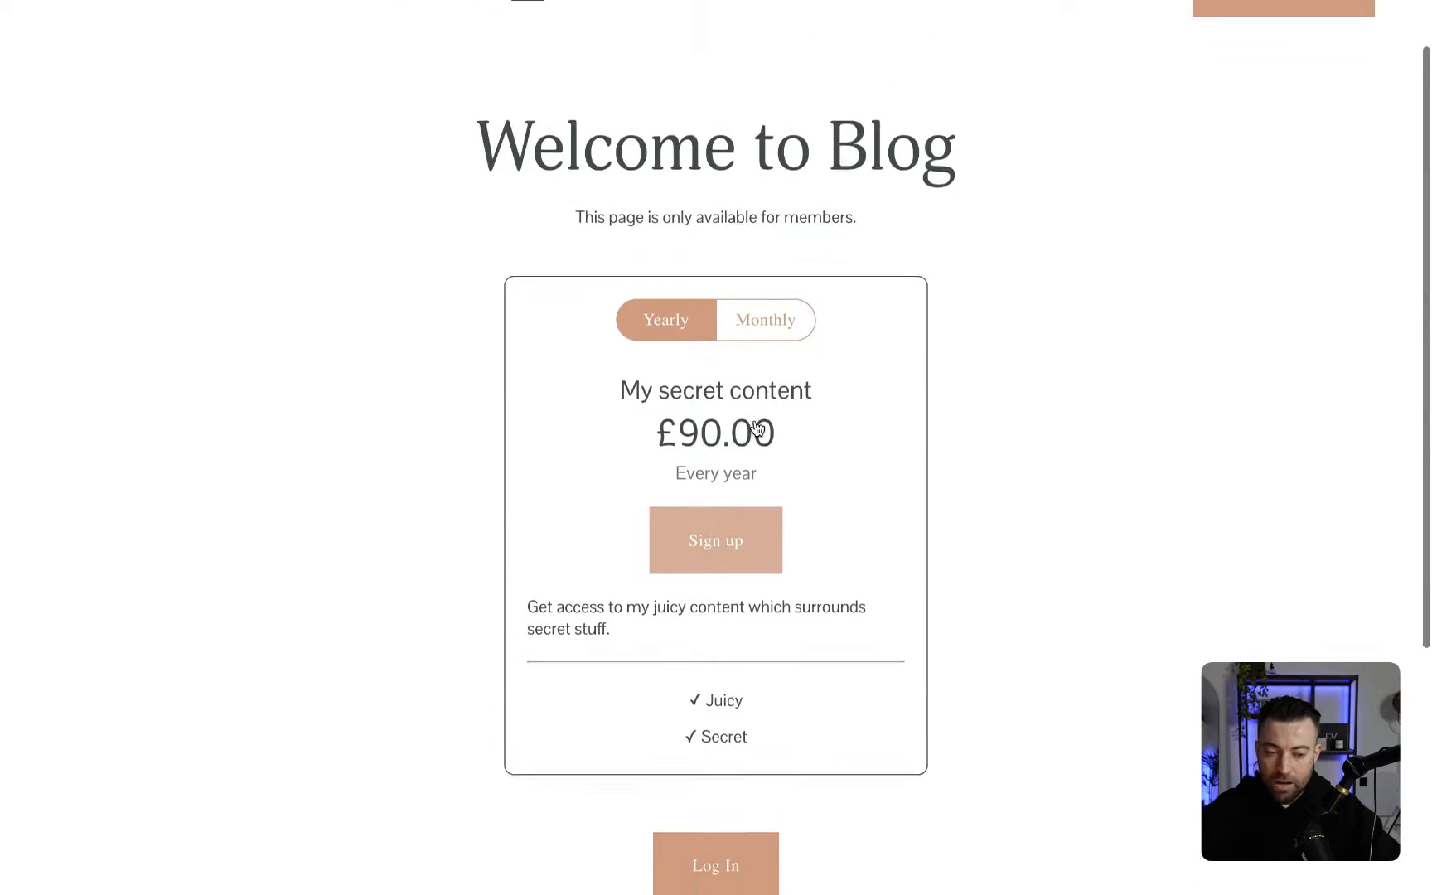
scroll(559, 151, "up", 1)
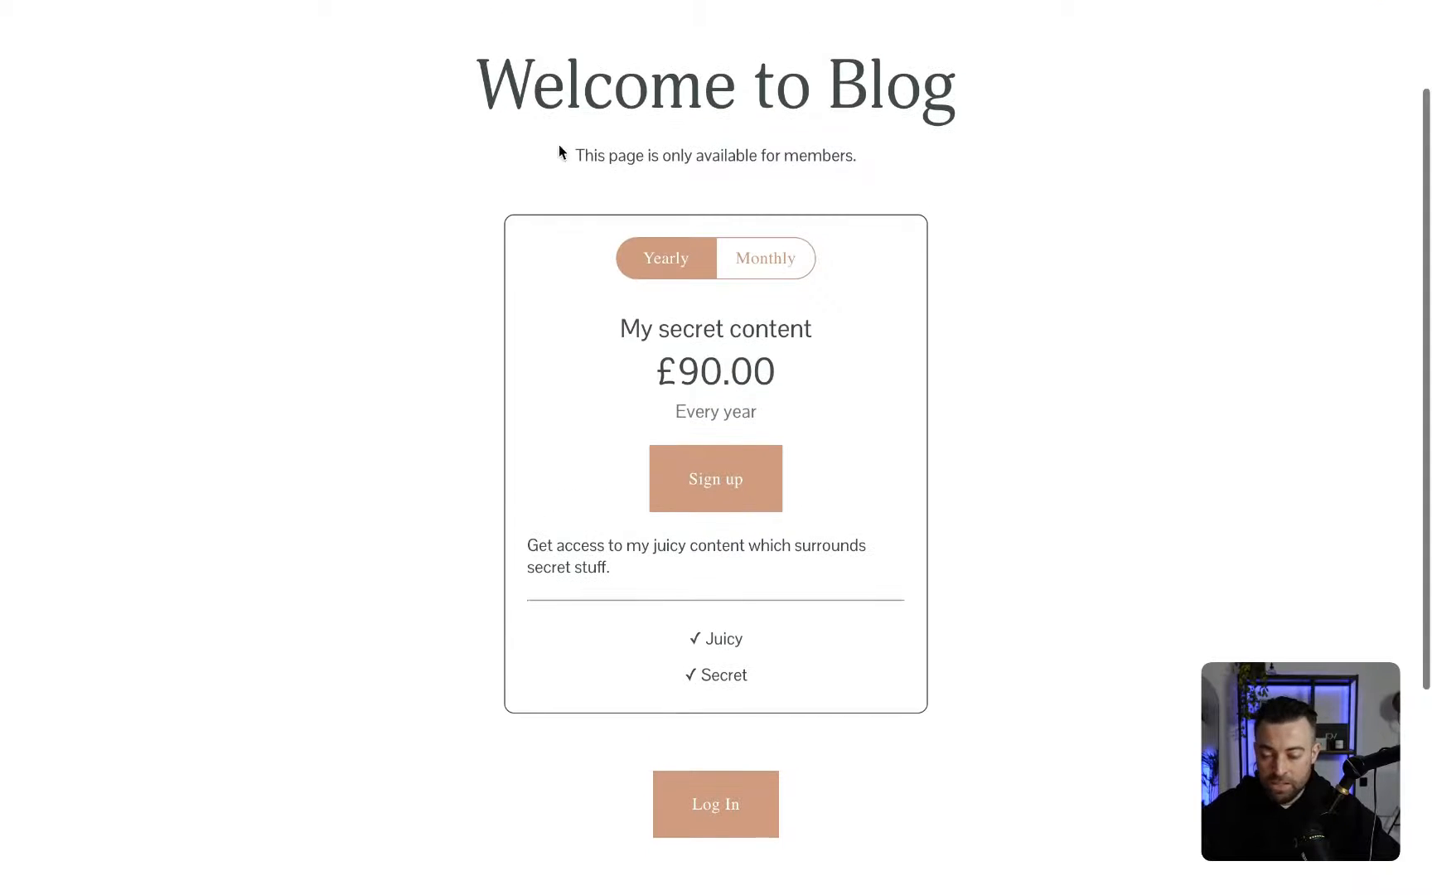
left_click_drag(465, 63, 757, 337)
left_click(942, 436)
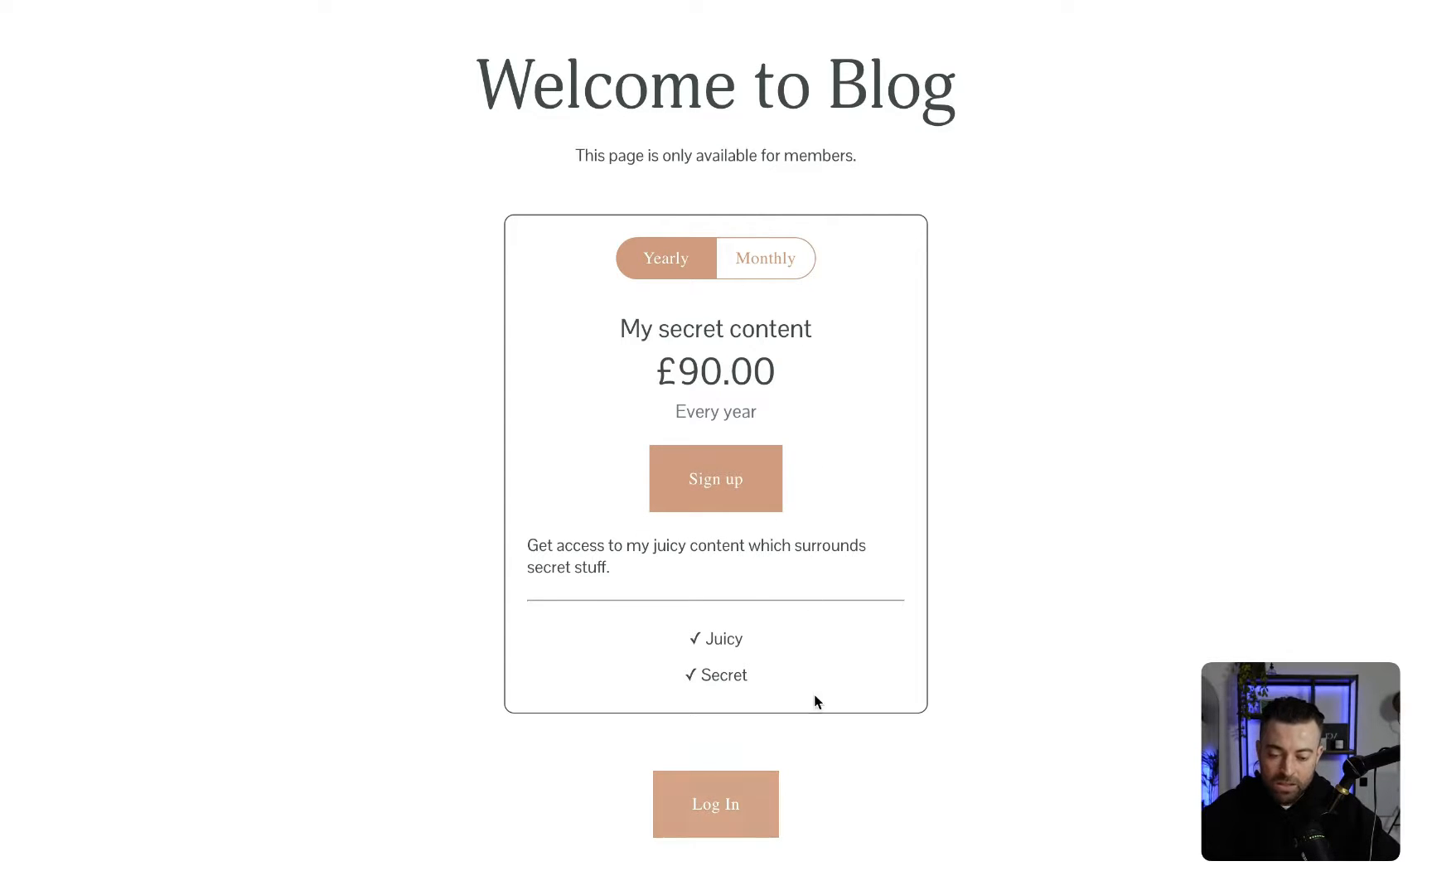
scroll(758, 843, "down", 4)
scroll(732, 588, "up", 6)
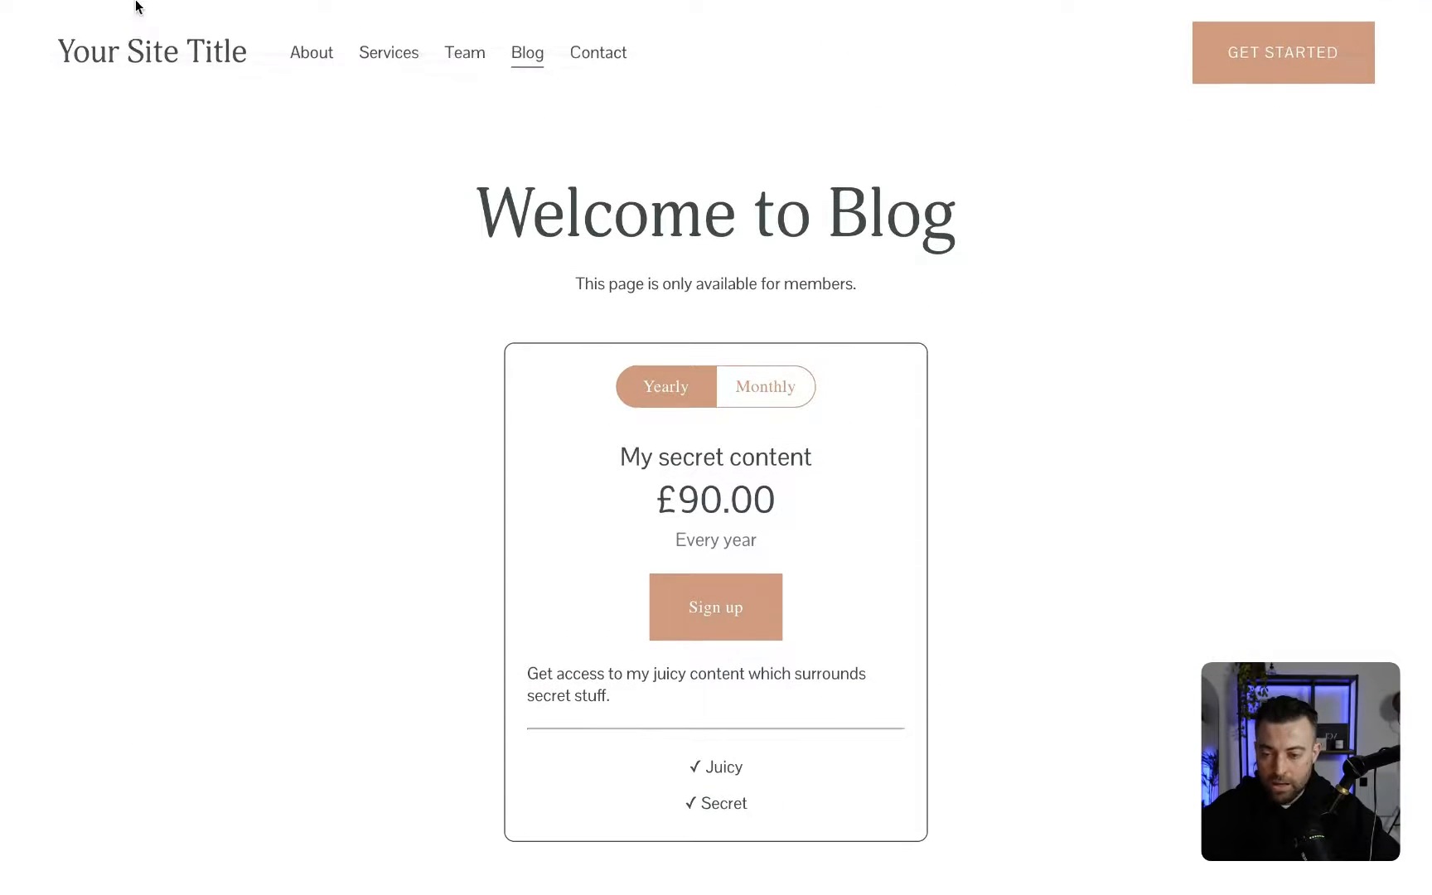
Step: Return to the locked post, continue to "How to Take An Effective Mental Health Day" and examine its paywall
left_click(522, 61)
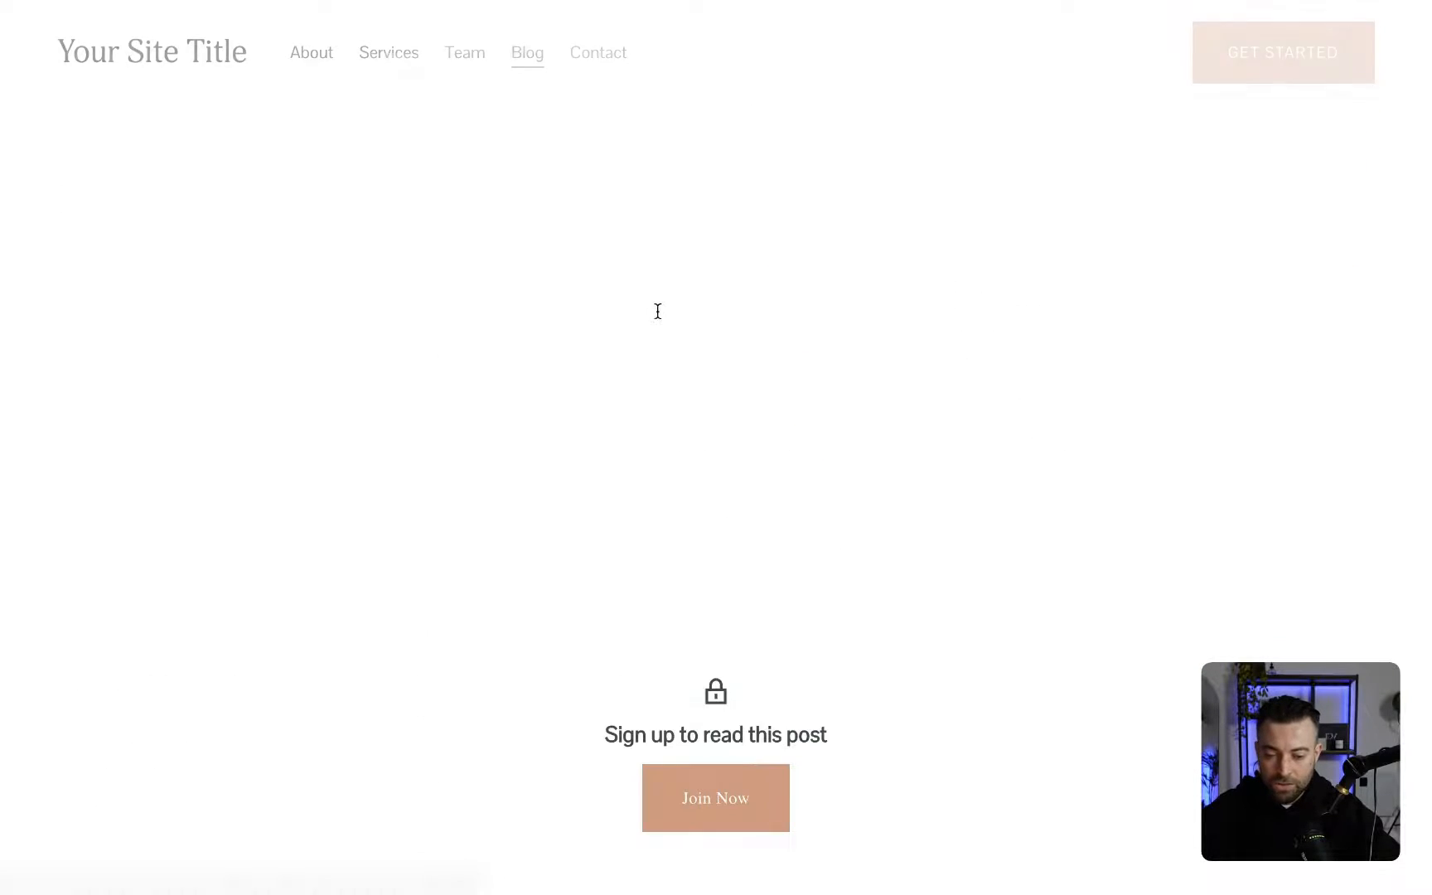
scroll(813, 462, "down", 10)
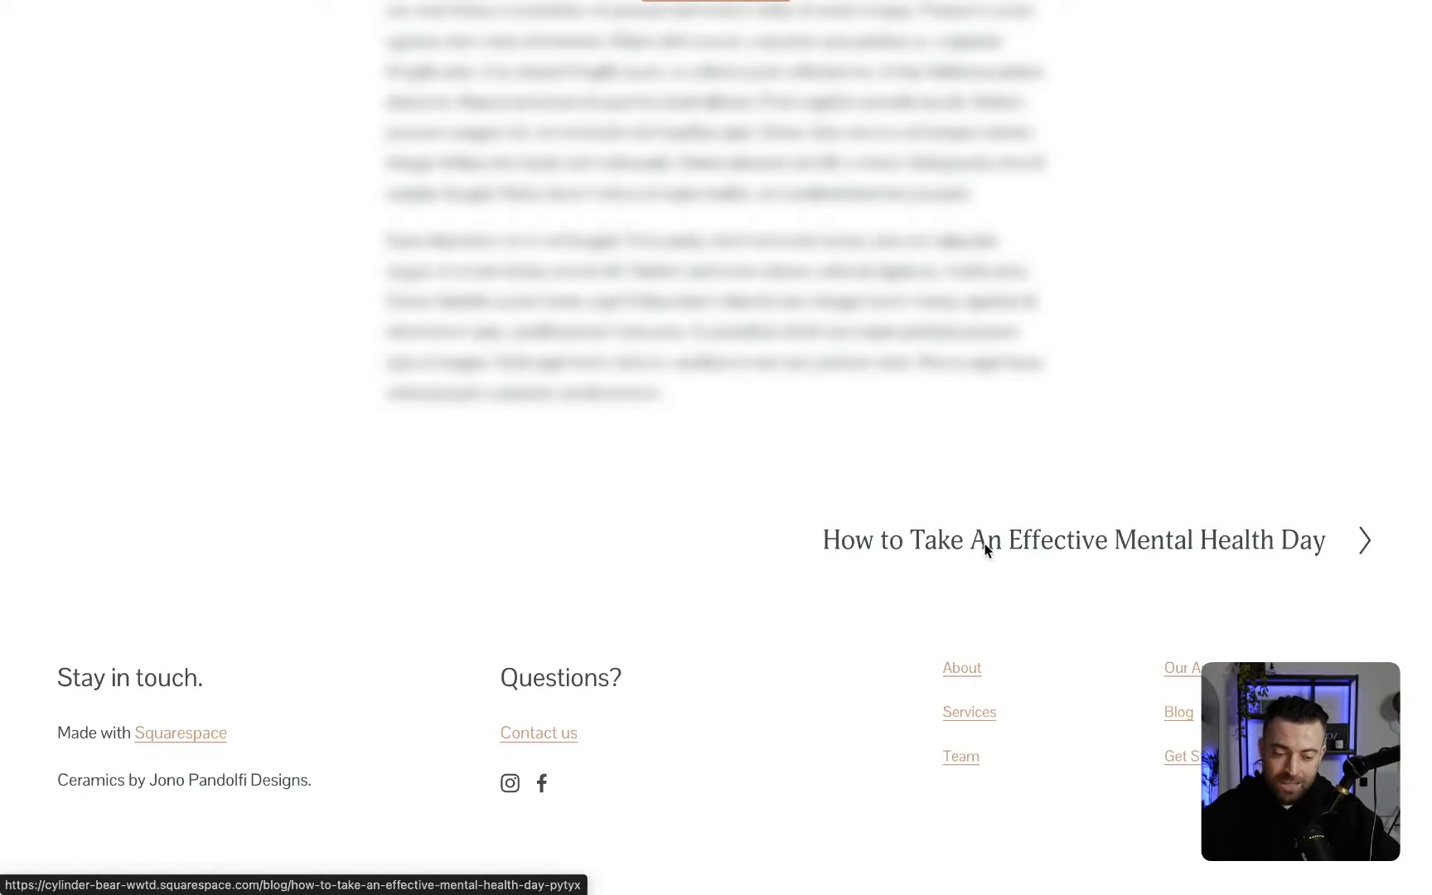
left_click(986, 547)
scroll(732, 449, "down", 5)
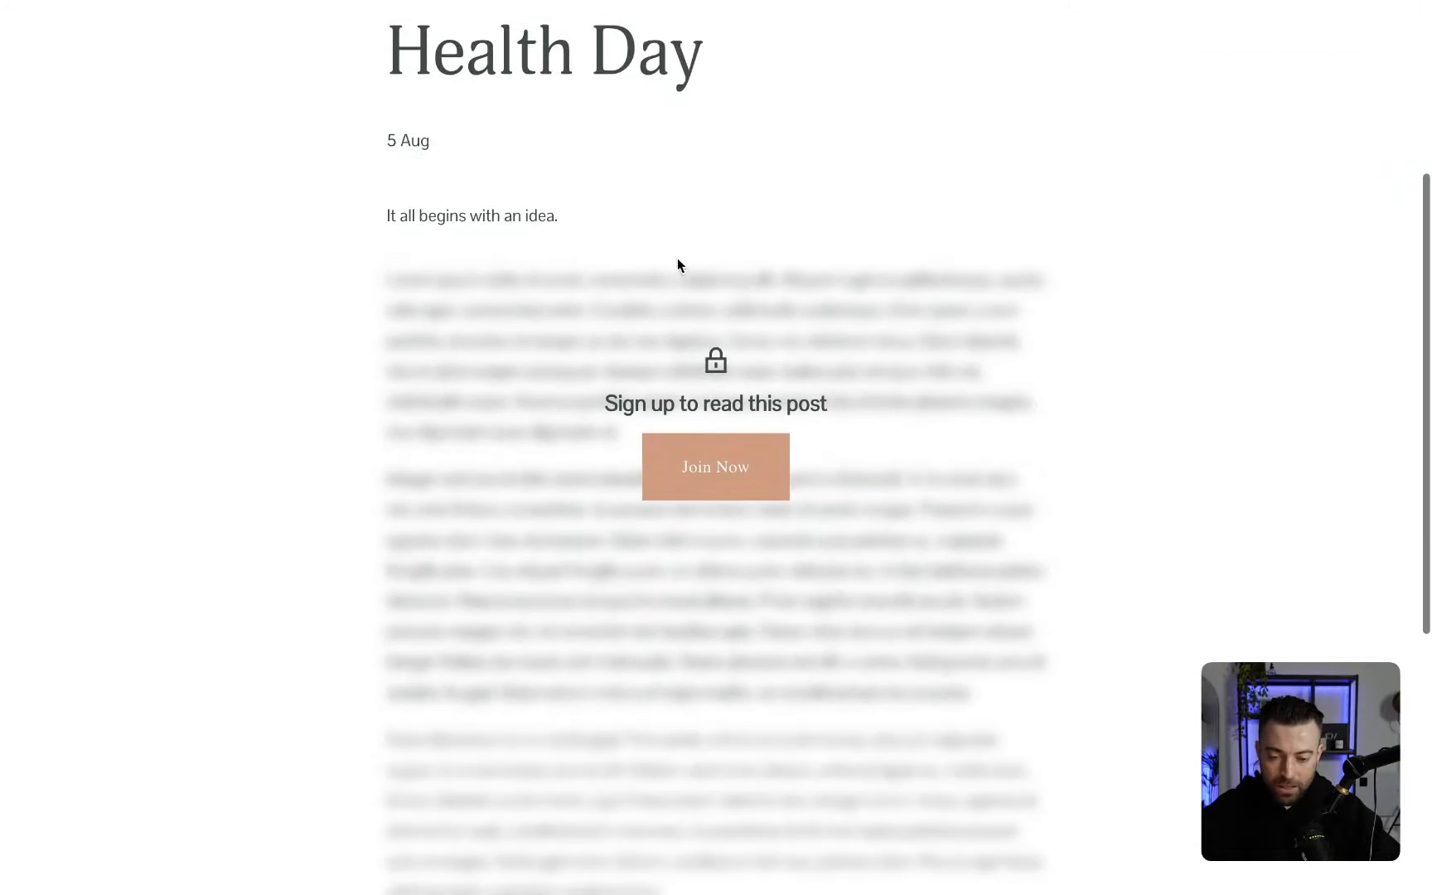
scroll(736, 275, "up", 5)
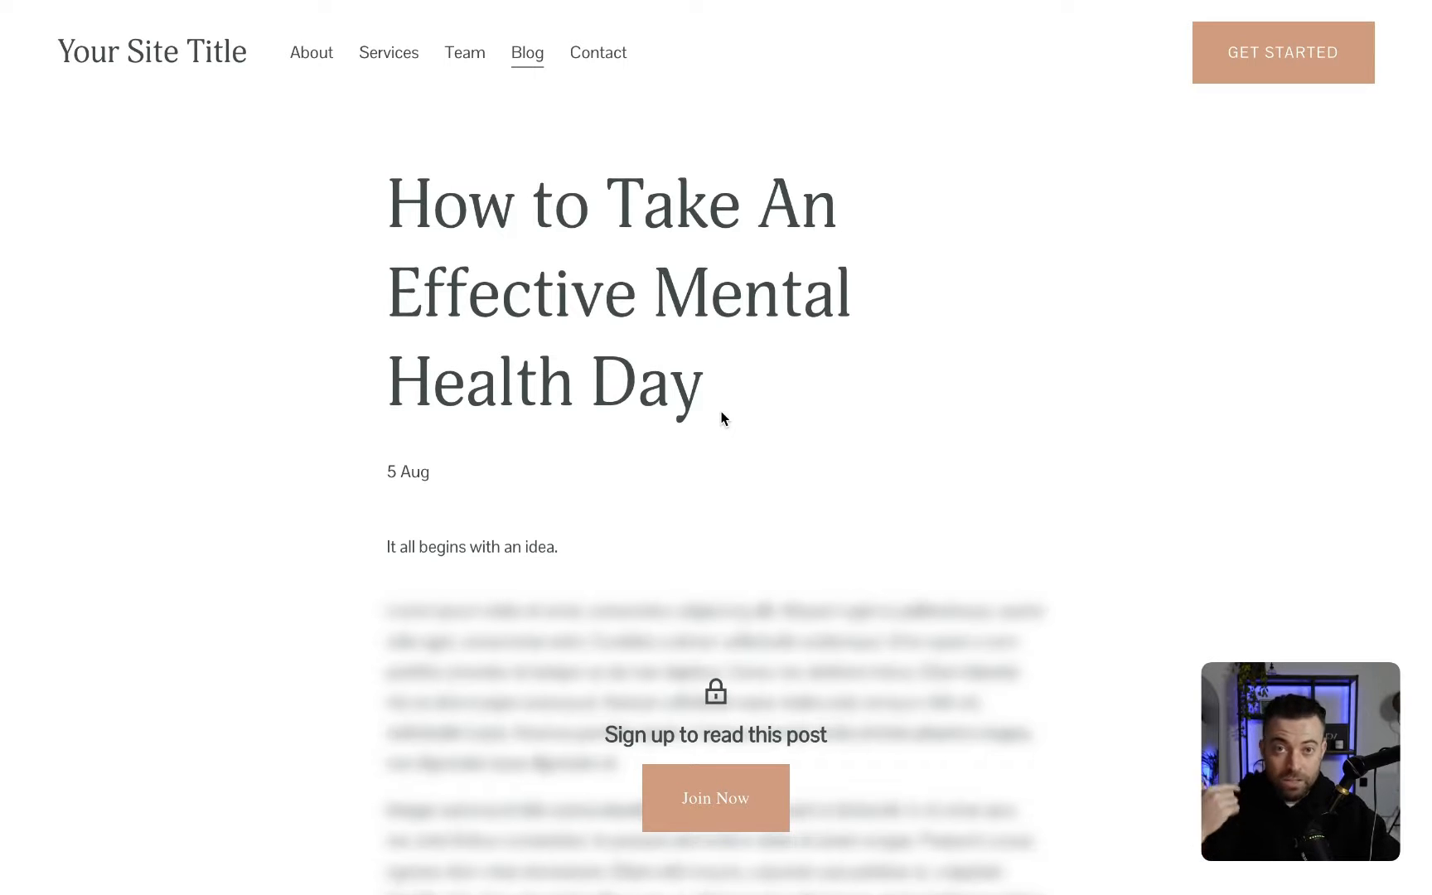
Step: Change the blog's paywall placement to "Blog overview and blog posts" and save it
mouse_move(113, 43)
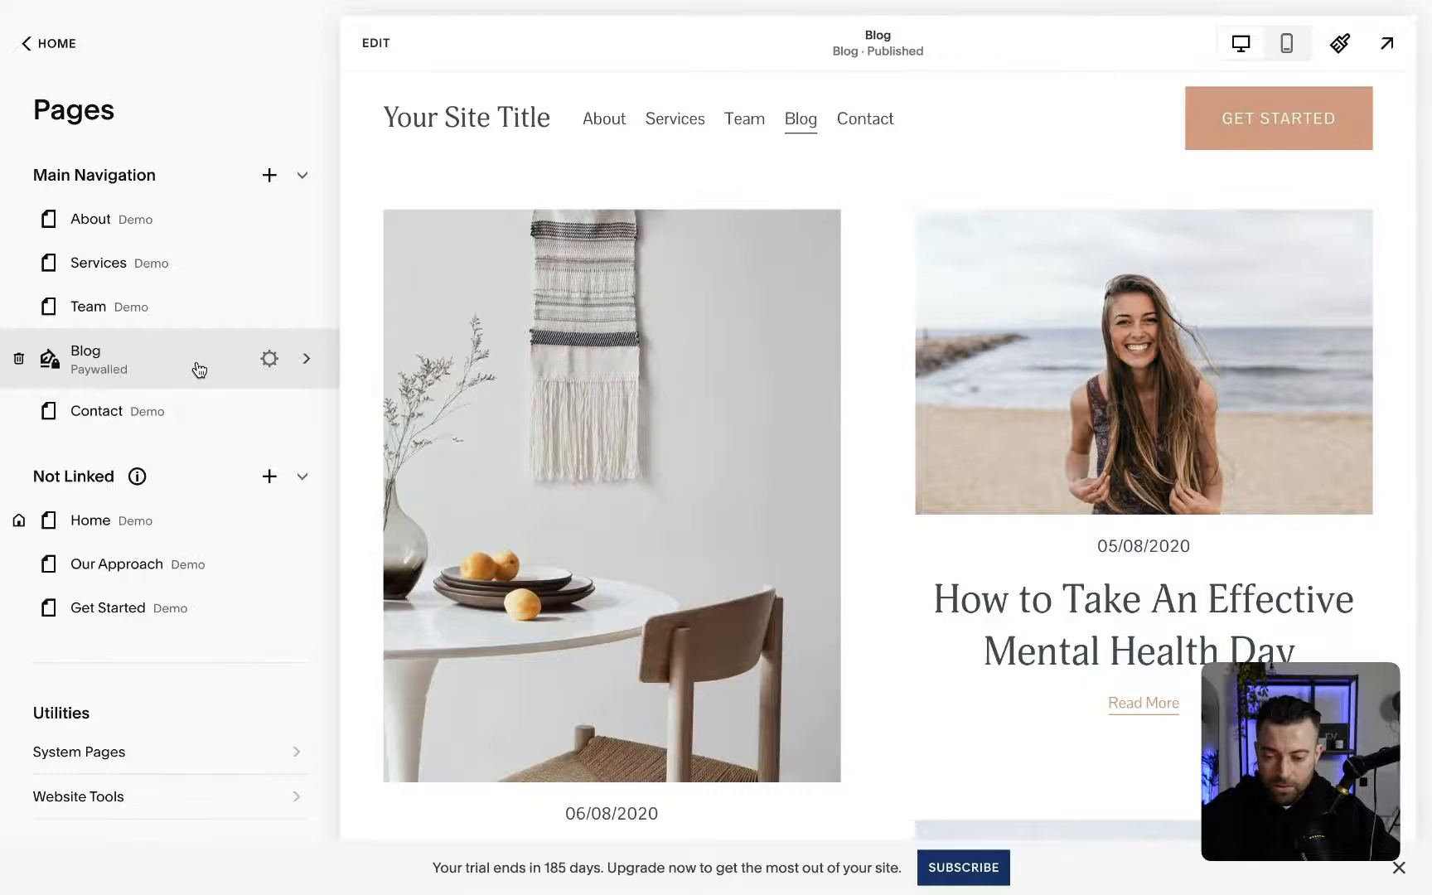
left_click(195, 370)
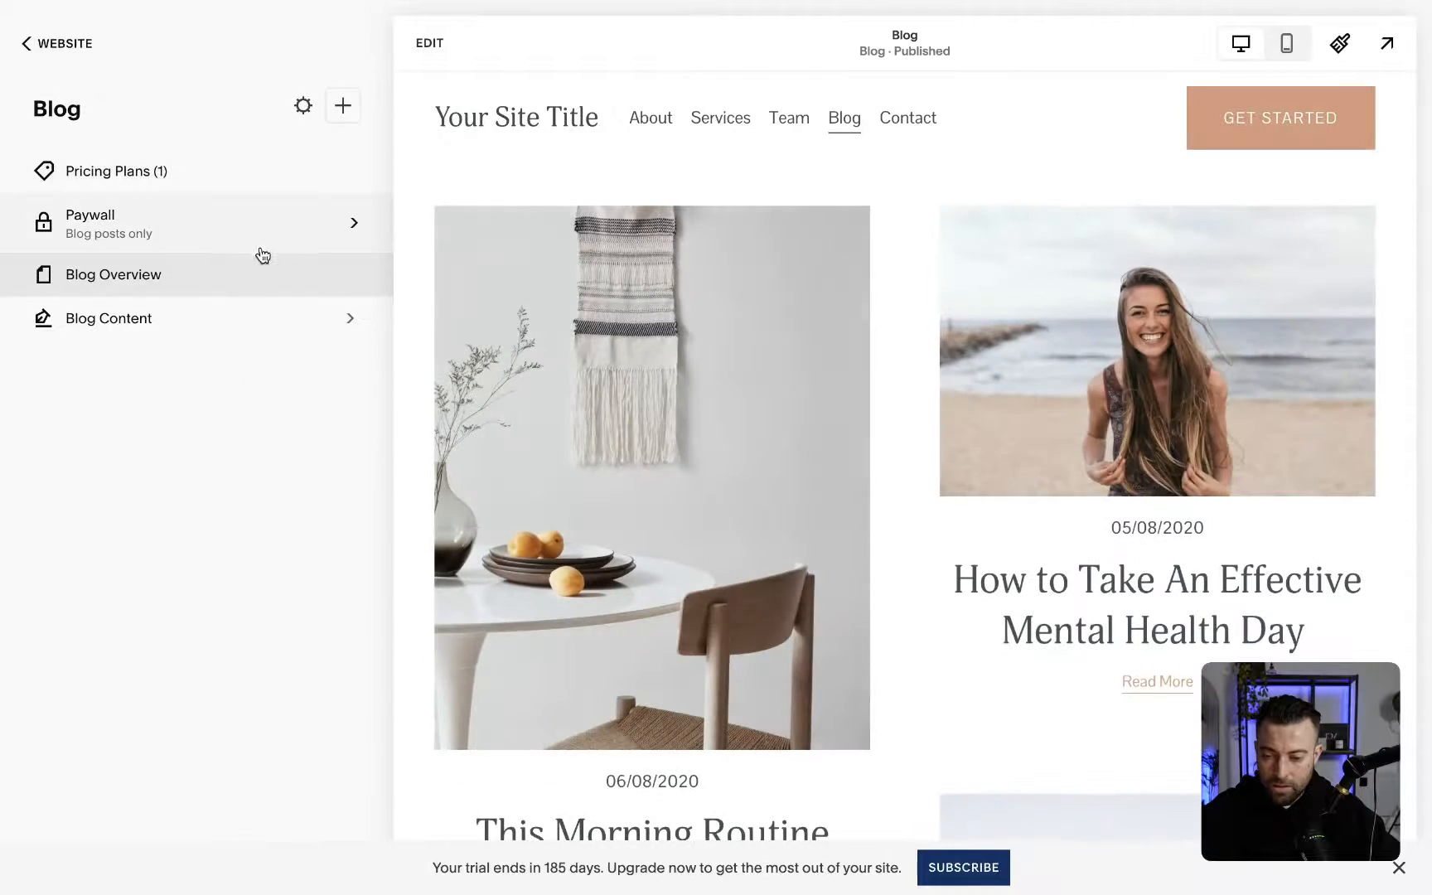
left_click(183, 217)
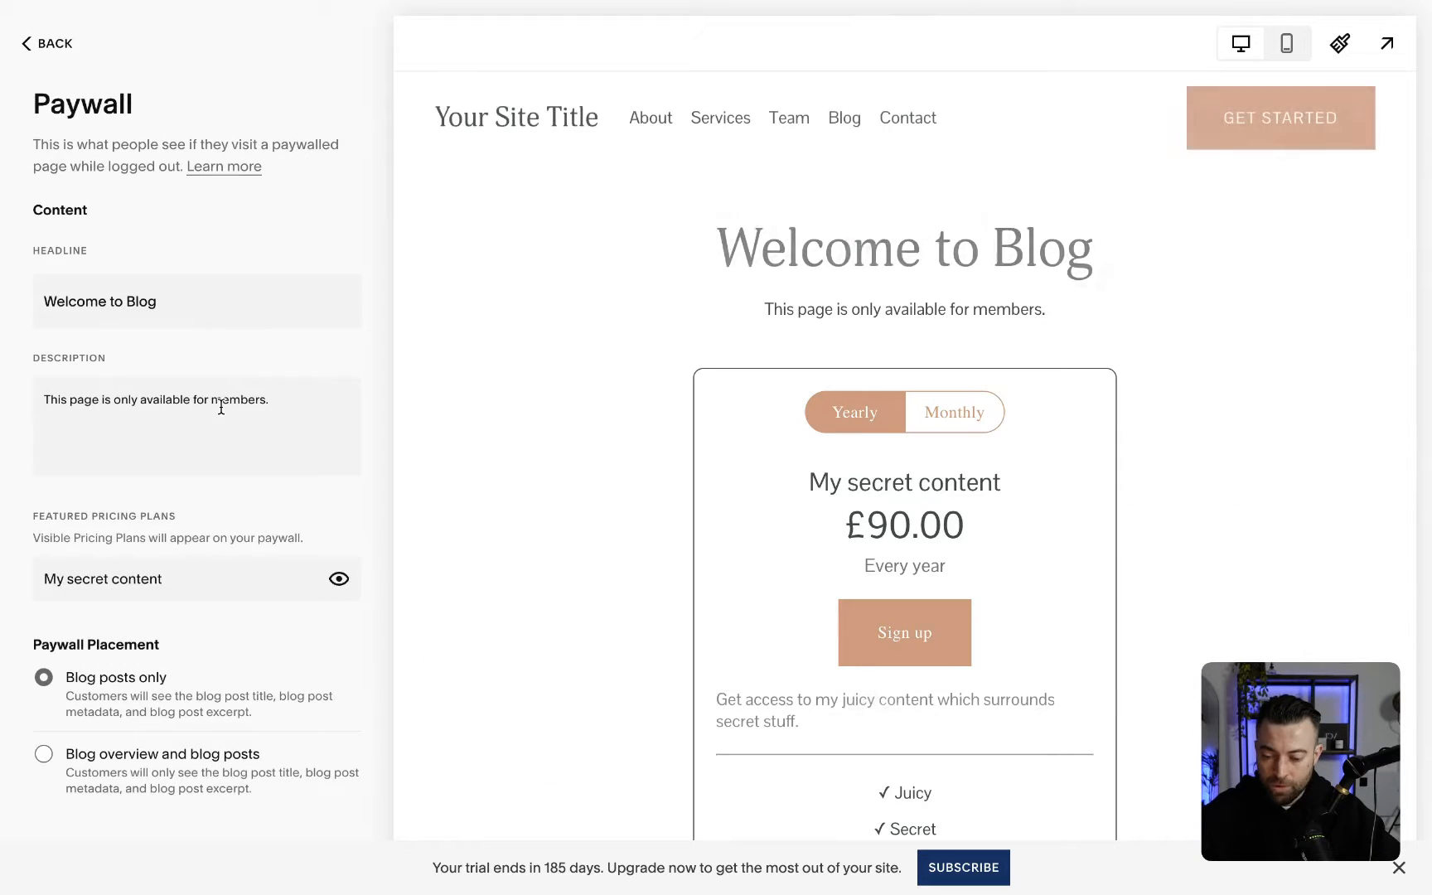
left_click(107, 768)
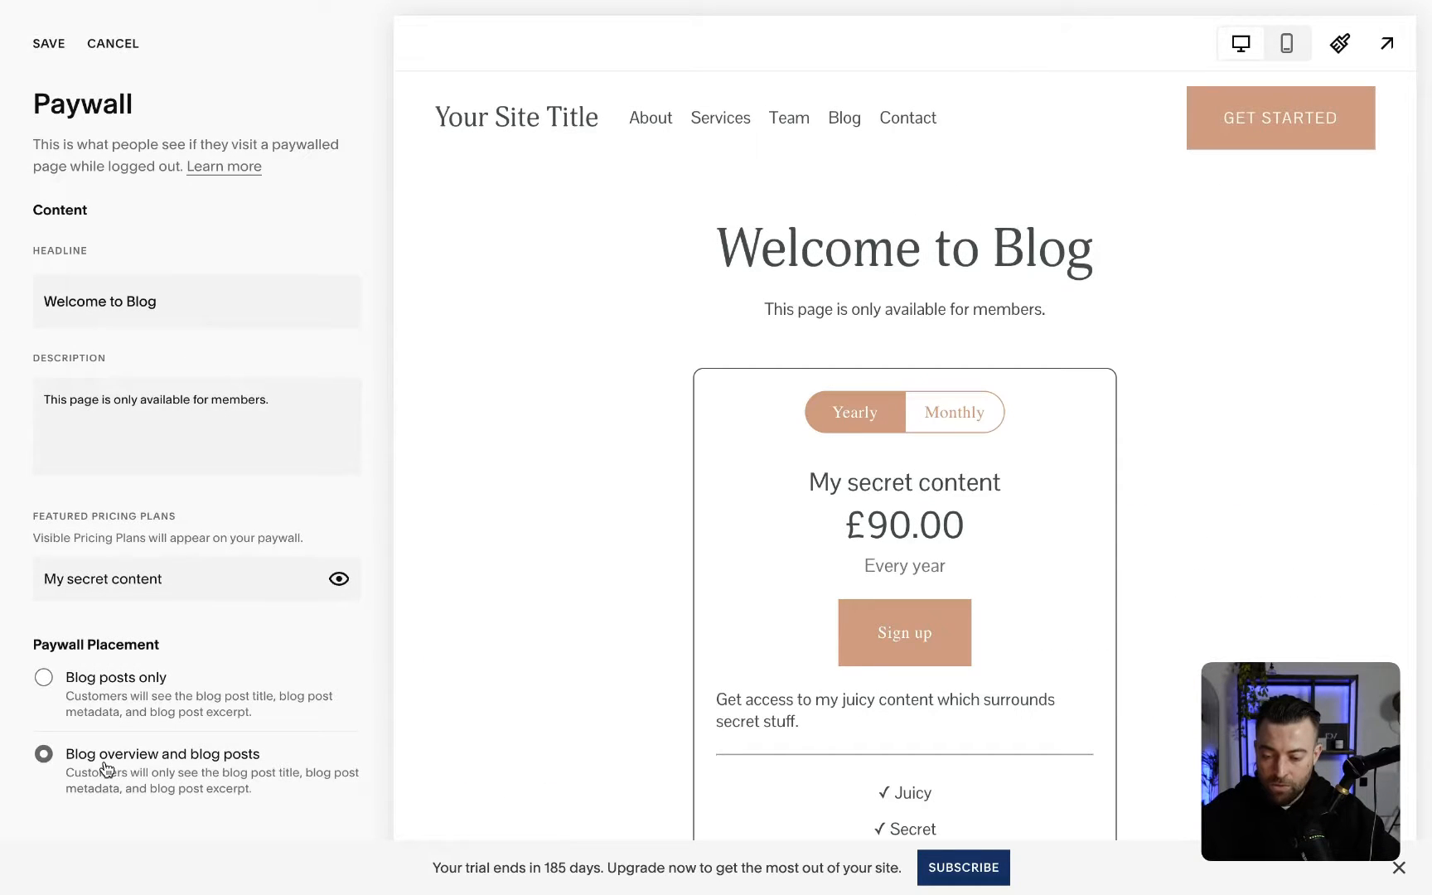
left_click(48, 41)
left_click(46, 46)
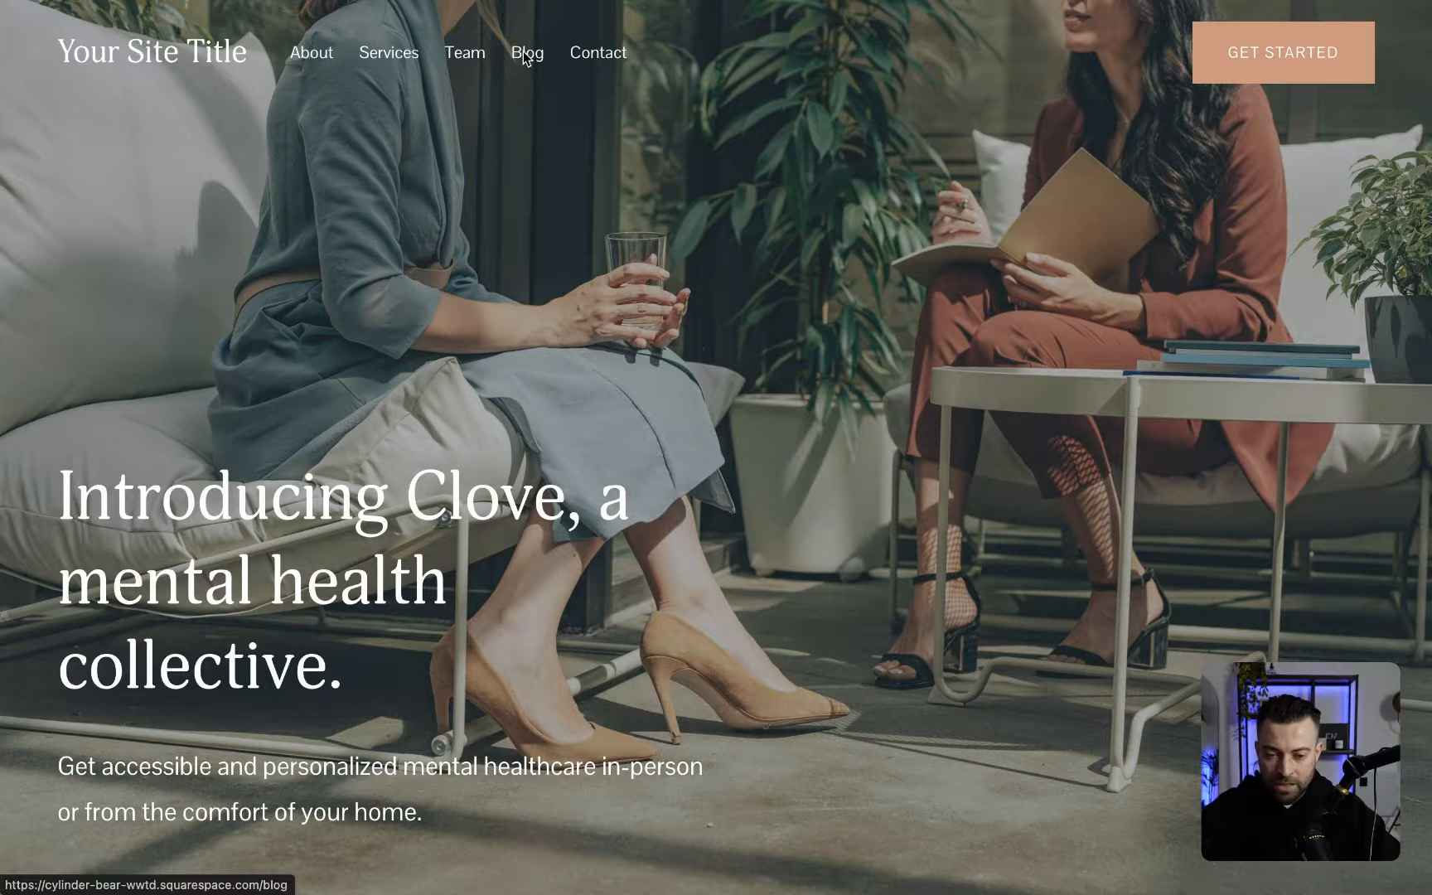
Step: Open the Blog page on the live site as a logged-out visitor and examine the paywall page's headline, plan and log-in option
left_click(524, 55)
scroll(696, 186, "down", 2)
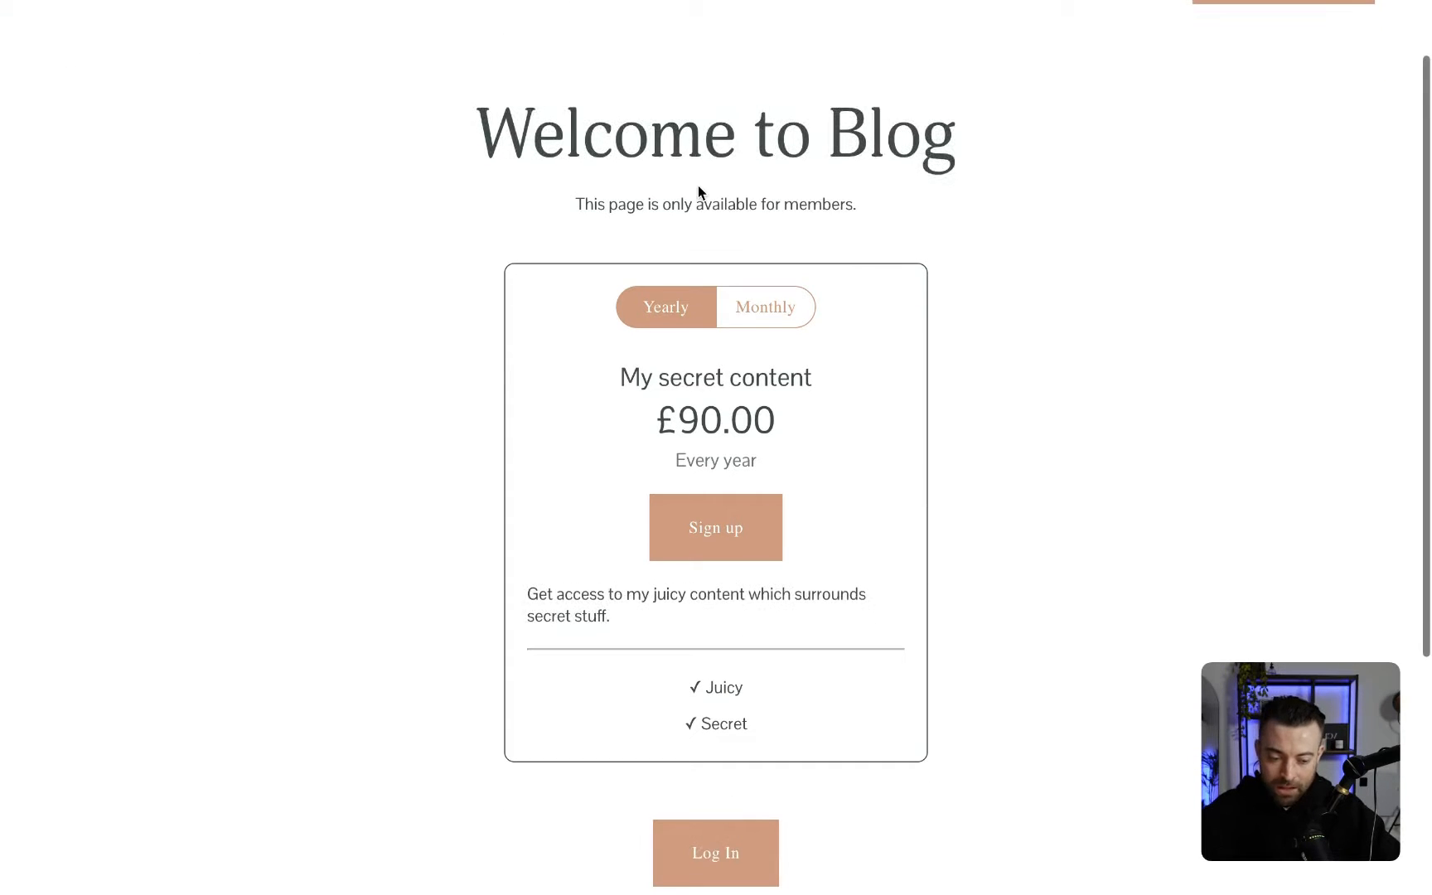
scroll(697, 186, "down", 5)
scroll(698, 185, "up", 5)
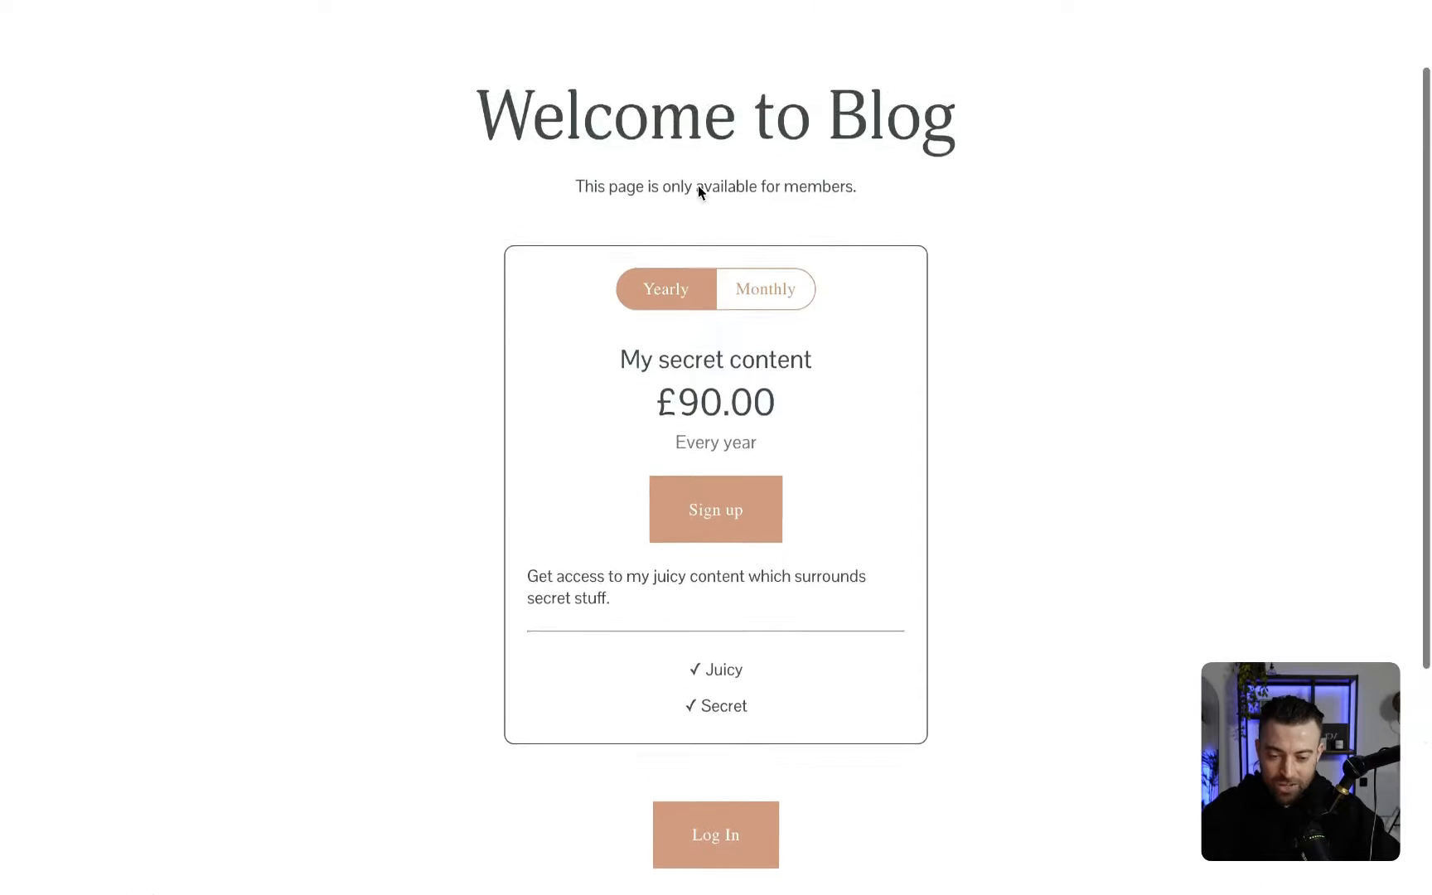
left_click_drag(478, 213, 929, 220)
left_click(994, 237)
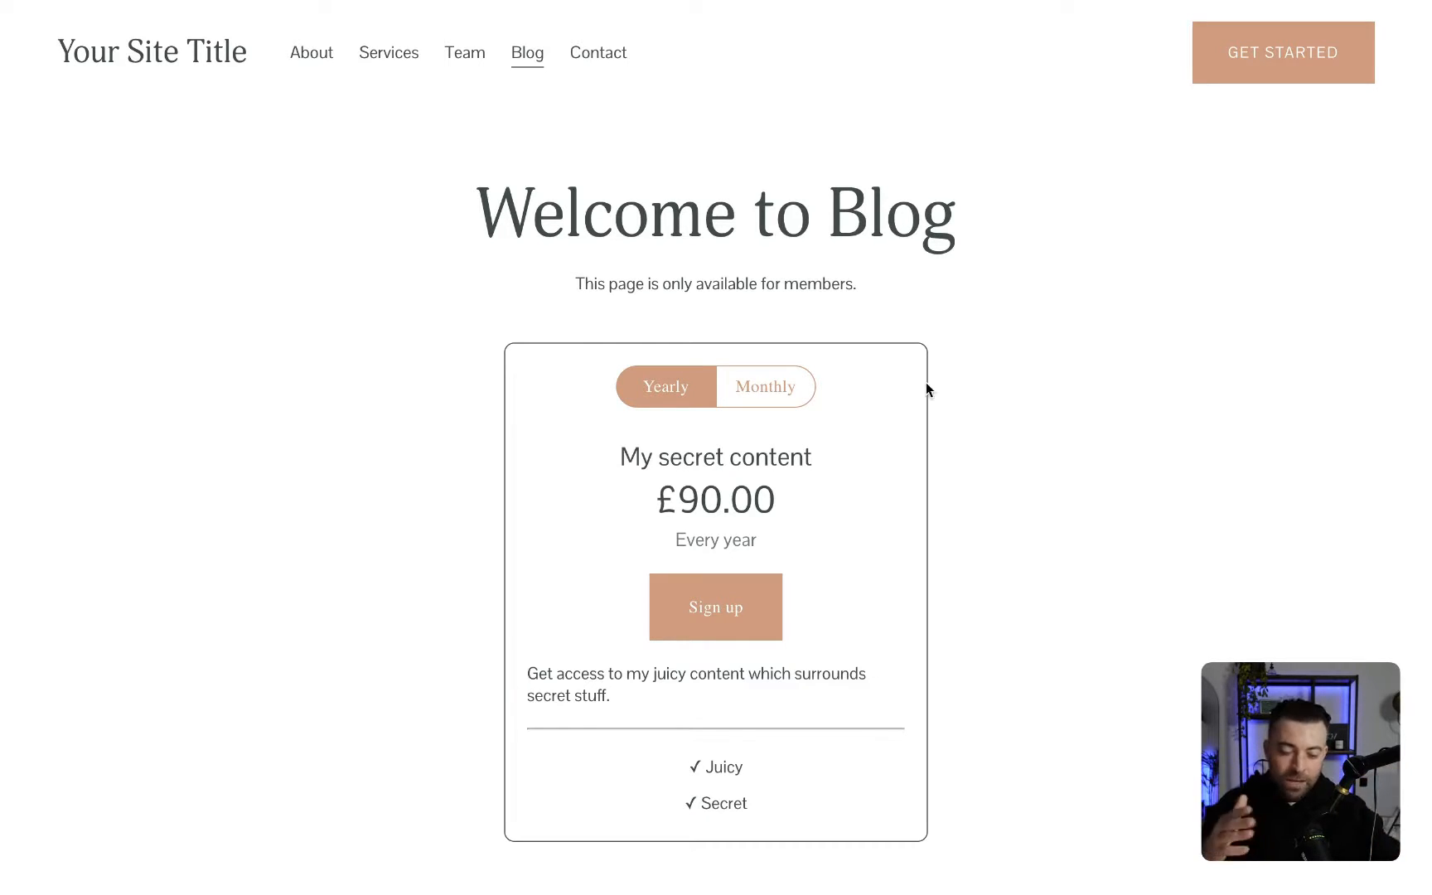
scroll(925, 382, "down", 5)
scroll(925, 389, "up", 5)
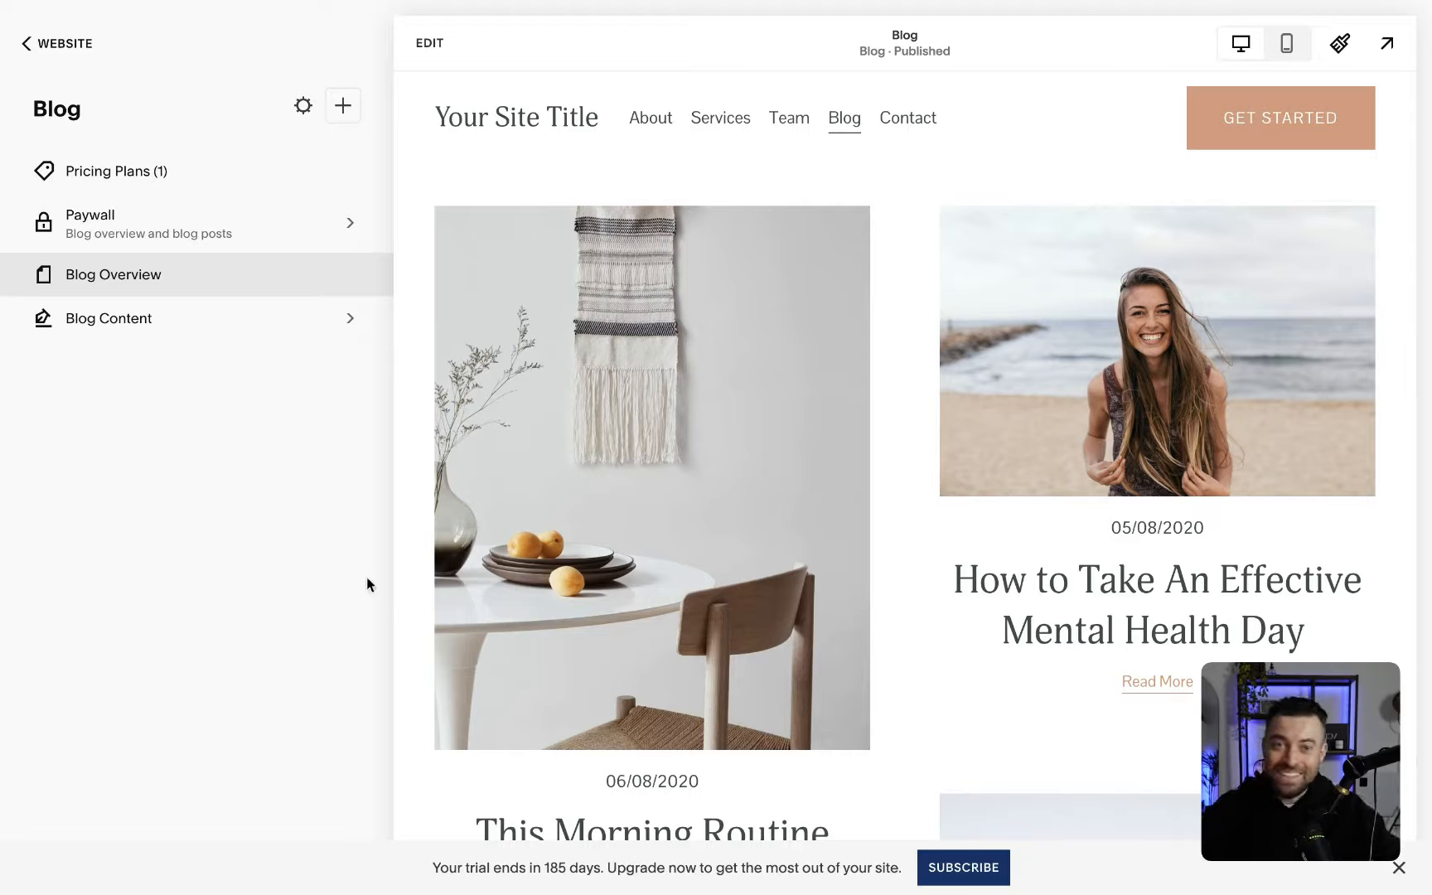
Step: Set the post "This Morning Routine Will Improve Your Mood" as a public preview in the blog content
left_click(184, 319)
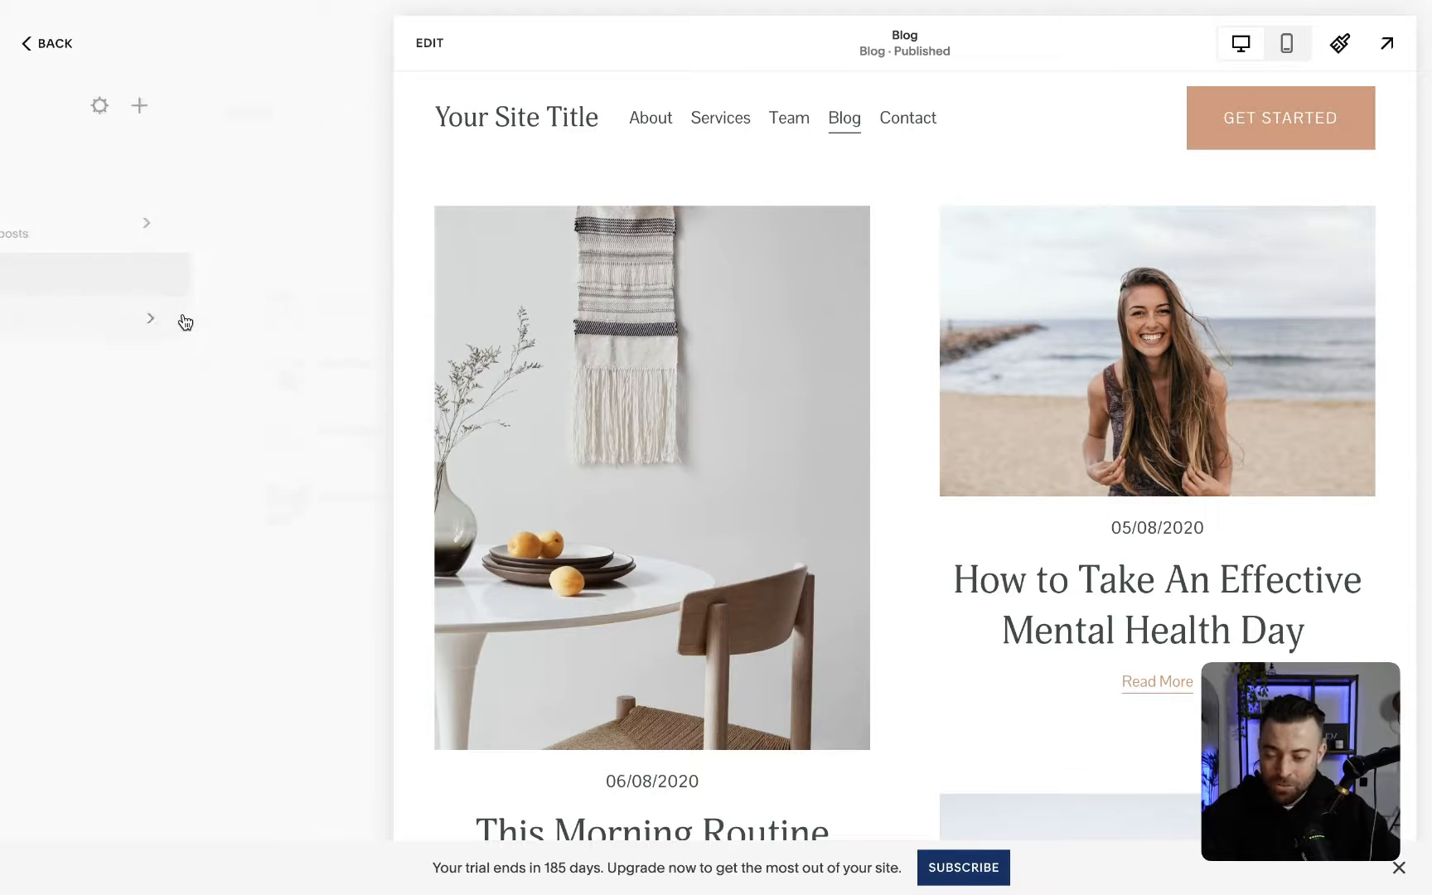
scroll(659, 543, "down", 3)
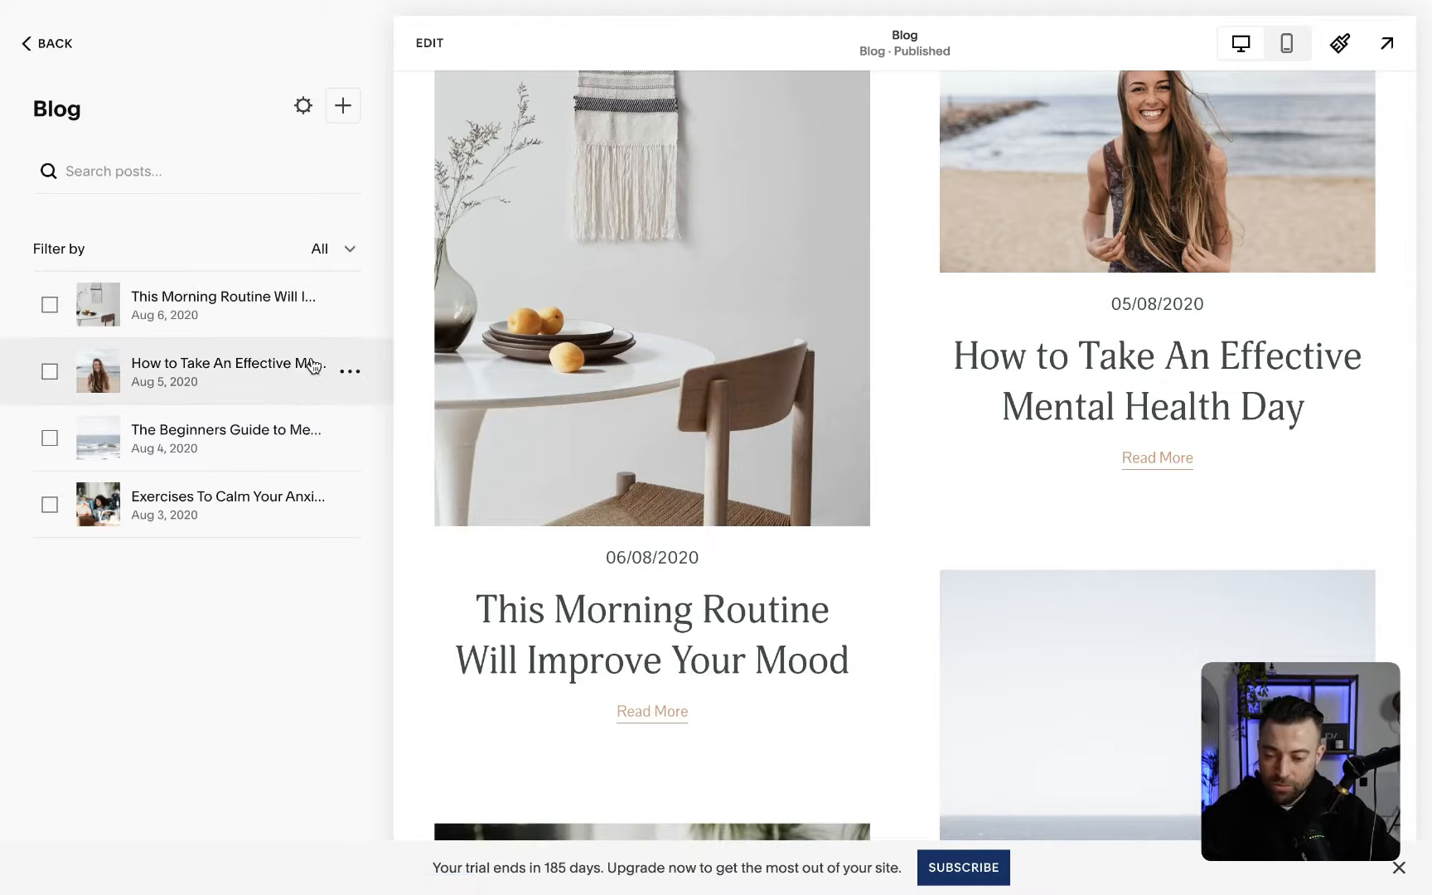
left_click(359, 308)
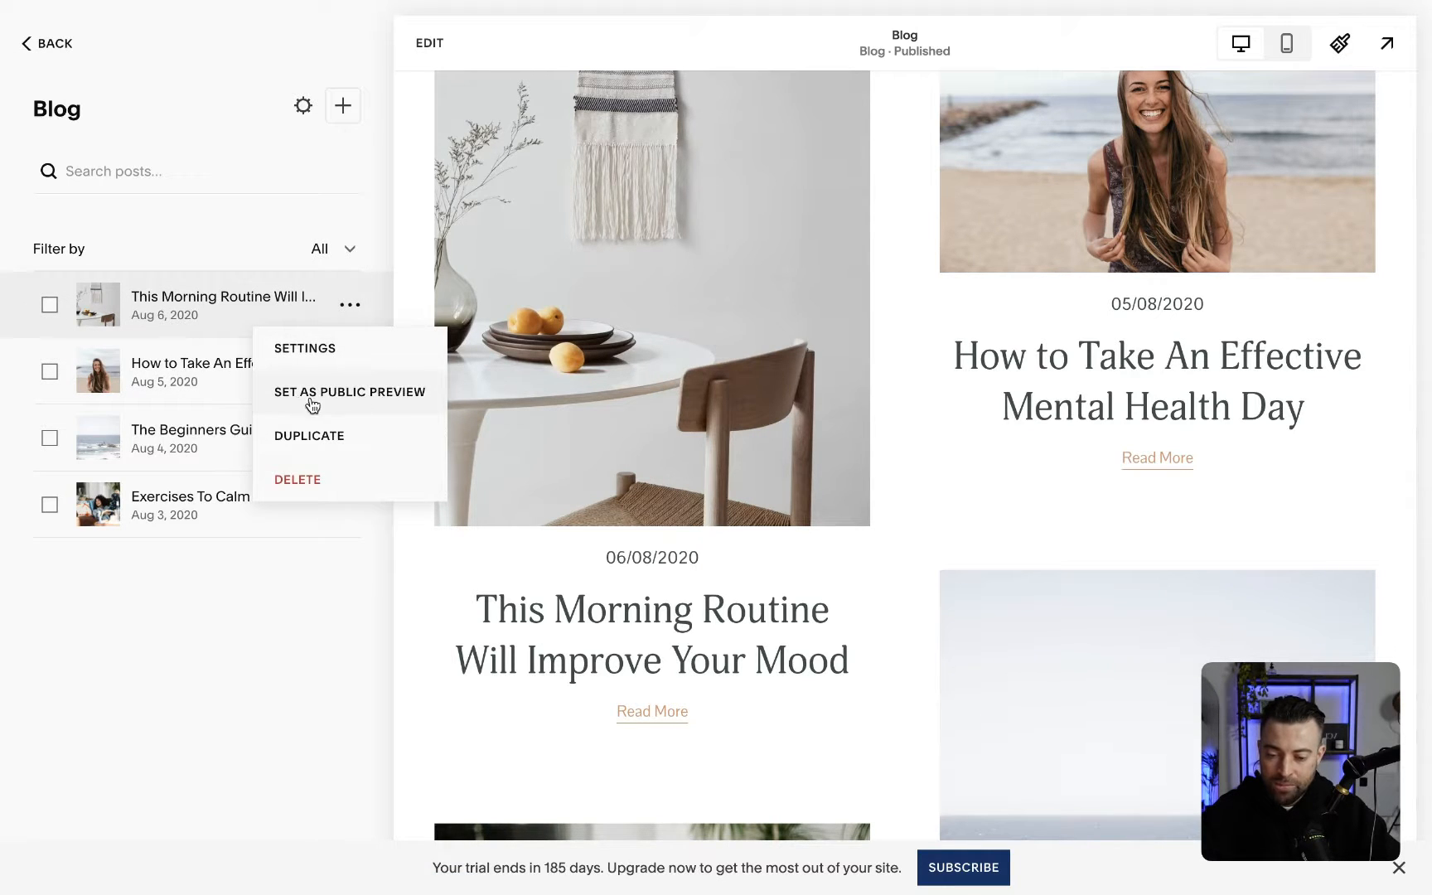
left_click(392, 402)
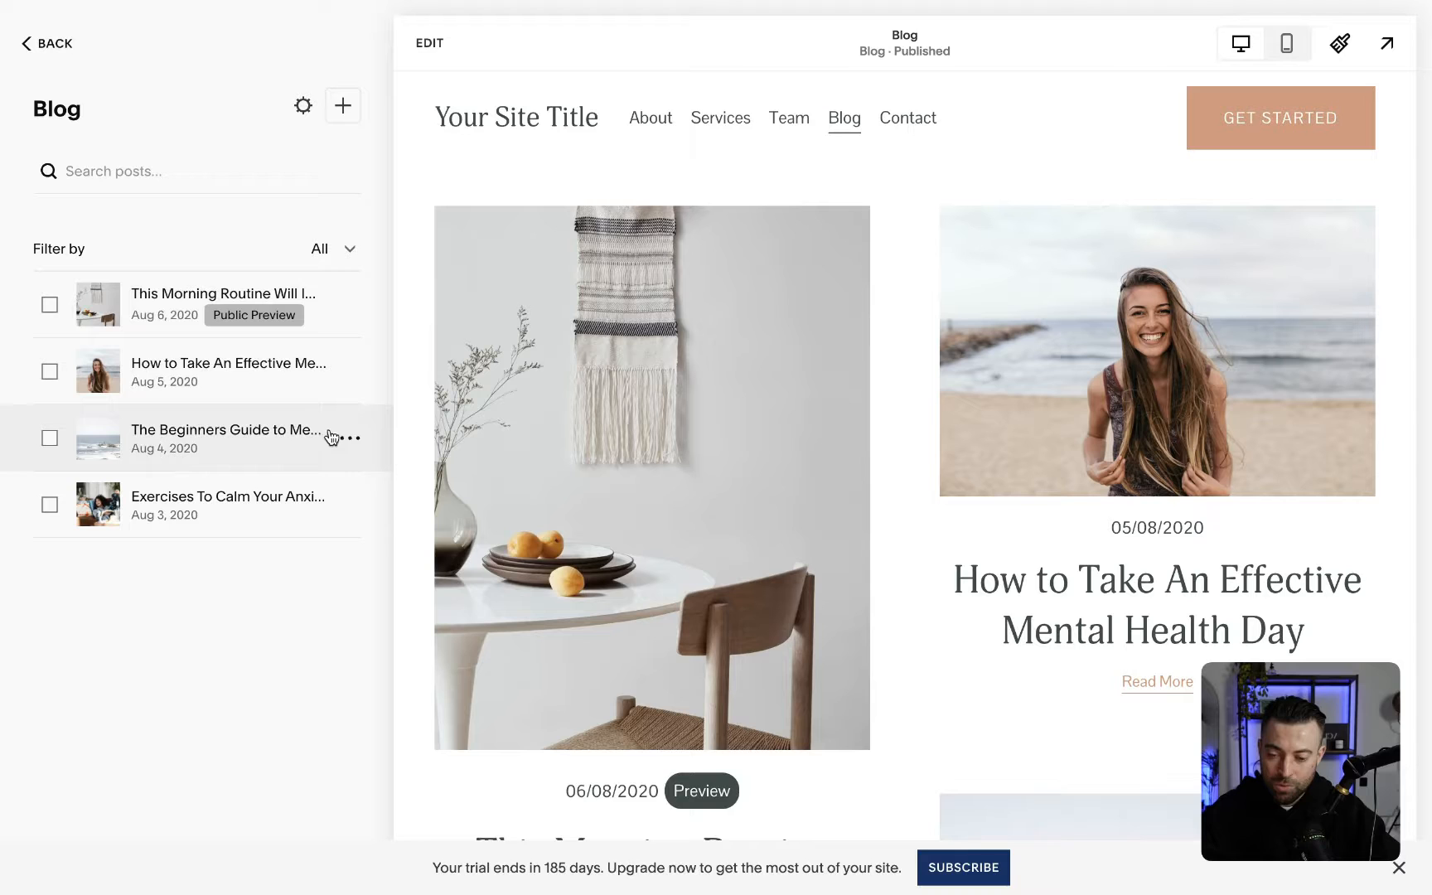
Step: Try the public preview setting on the post "The Beginners Guide to Meditation" and remove it again
left_click(350, 438)
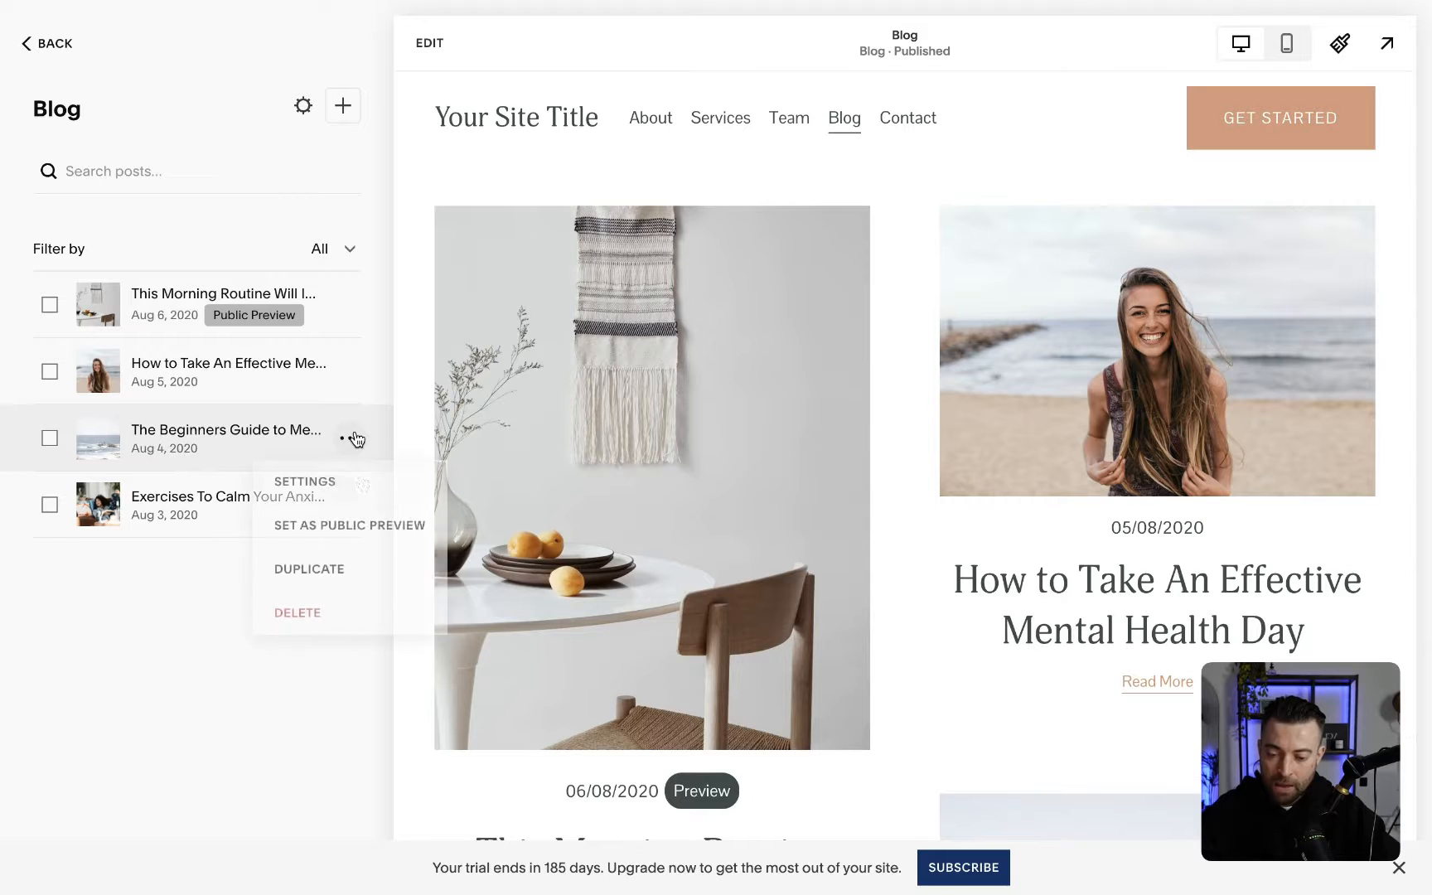
left_click(361, 526)
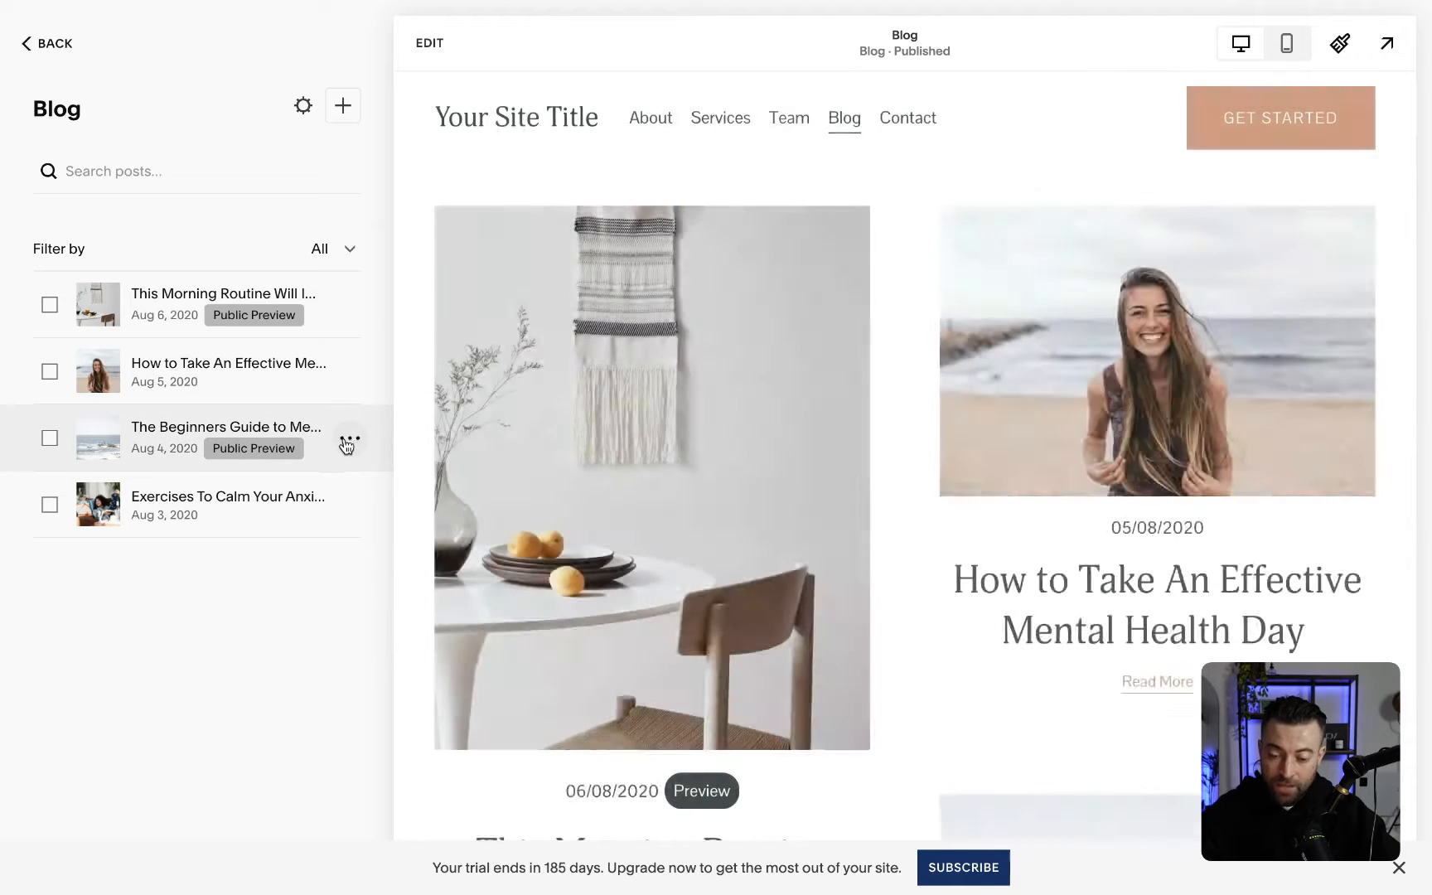
left_click(348, 440)
left_click(322, 522)
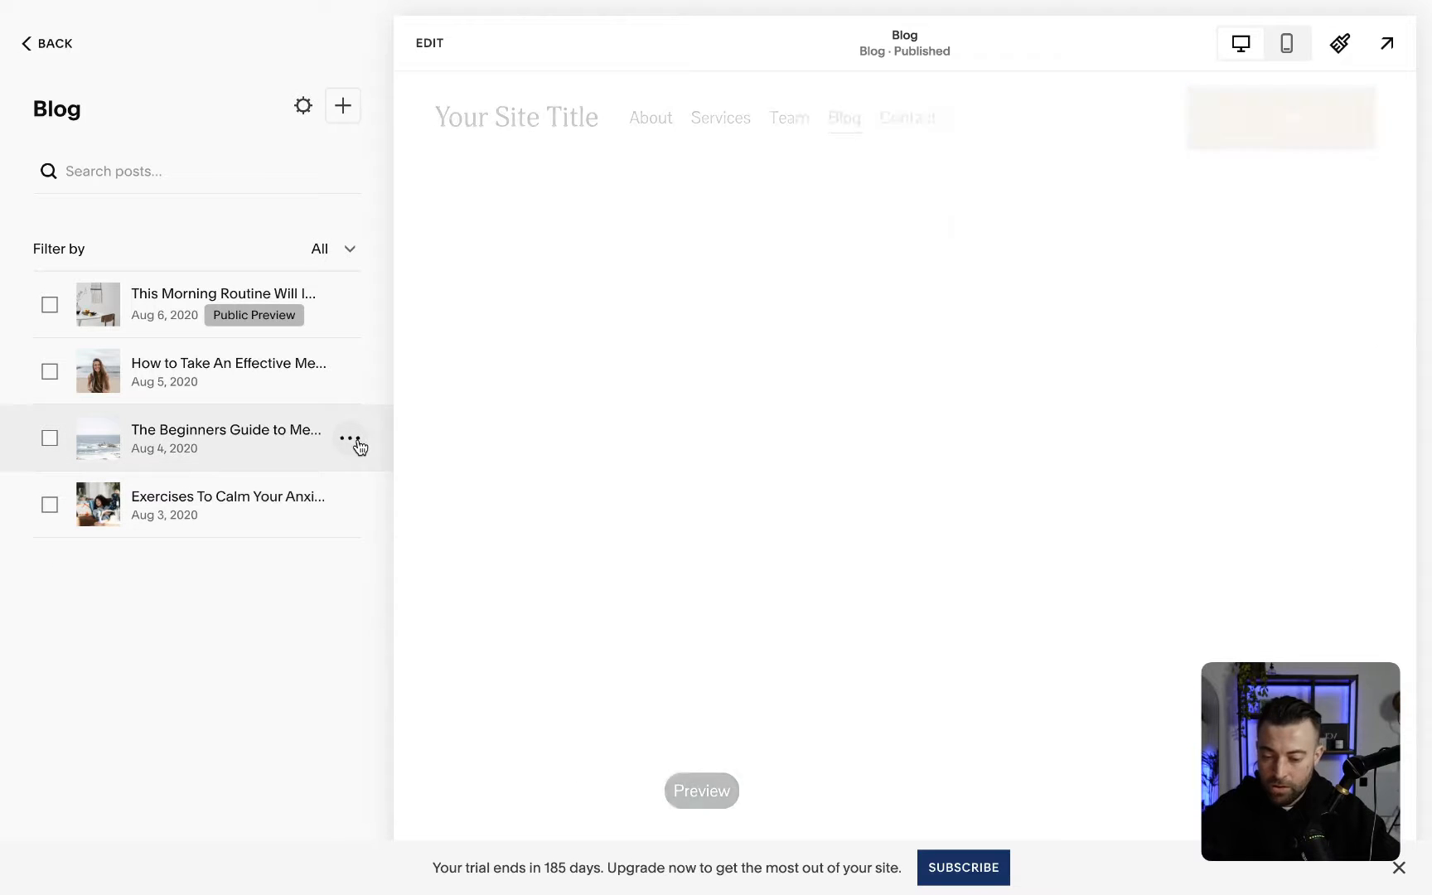
Step: Set "The Beginners Guide to Meditation" as a public preview and check the preview labels on the blog overview
left_click(348, 438)
left_click(345, 527)
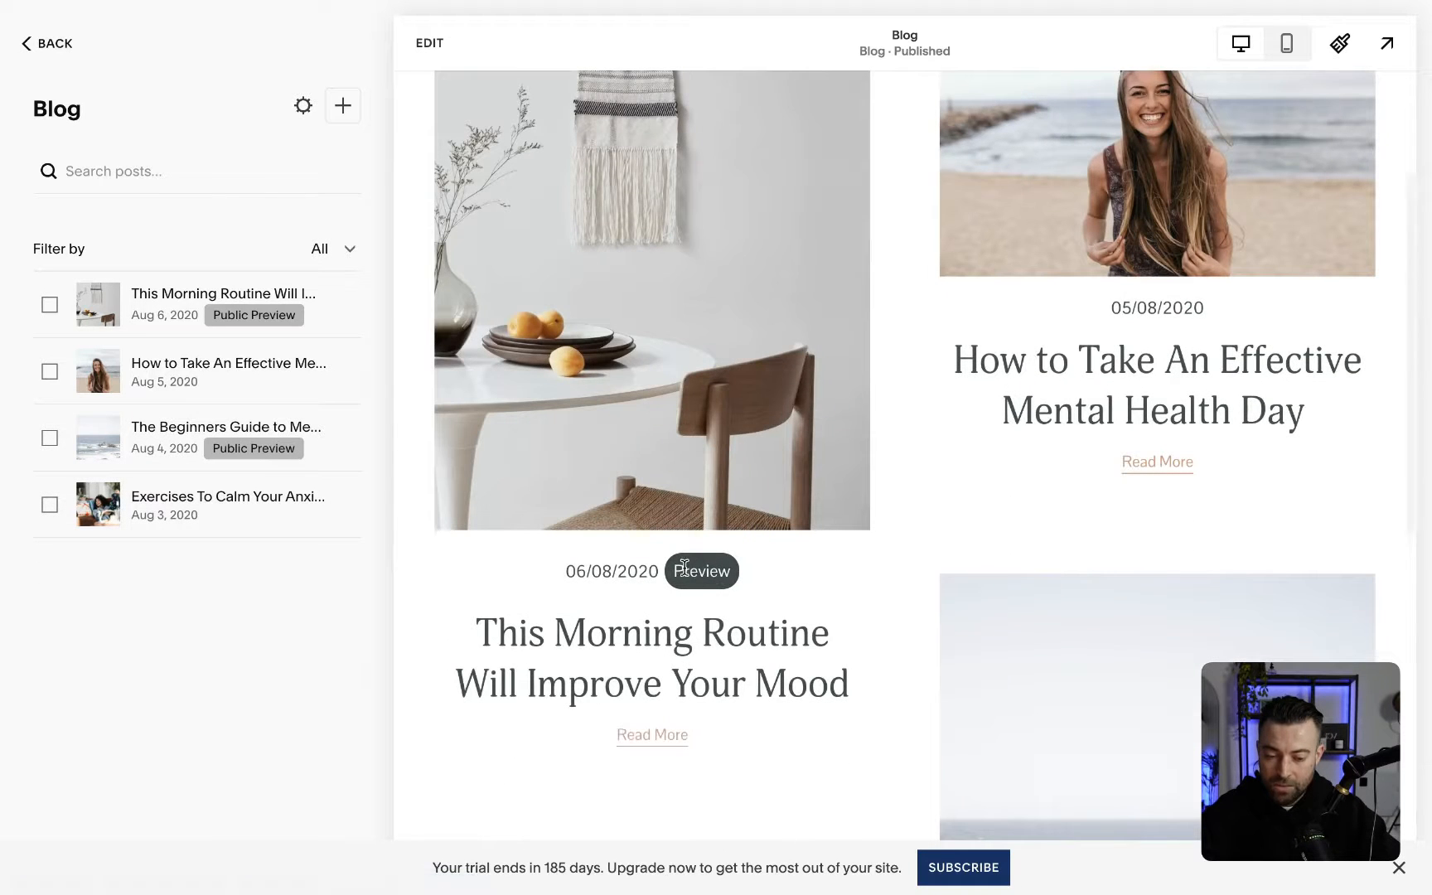
scroll(742, 578, "down", 6)
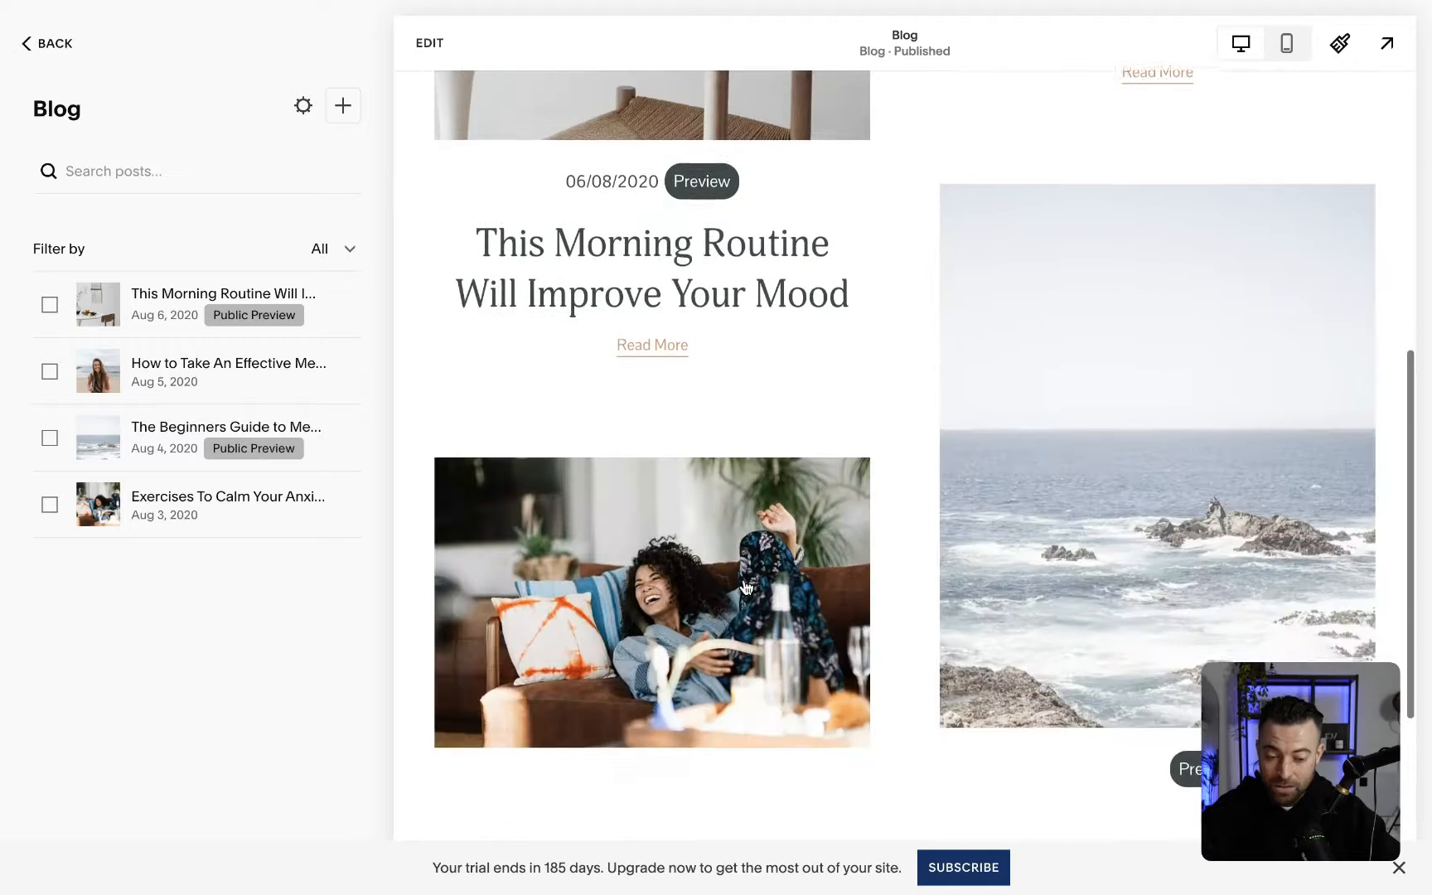
scroll(460, 362, "up", 2)
scroll(459, 362, "up", 7)
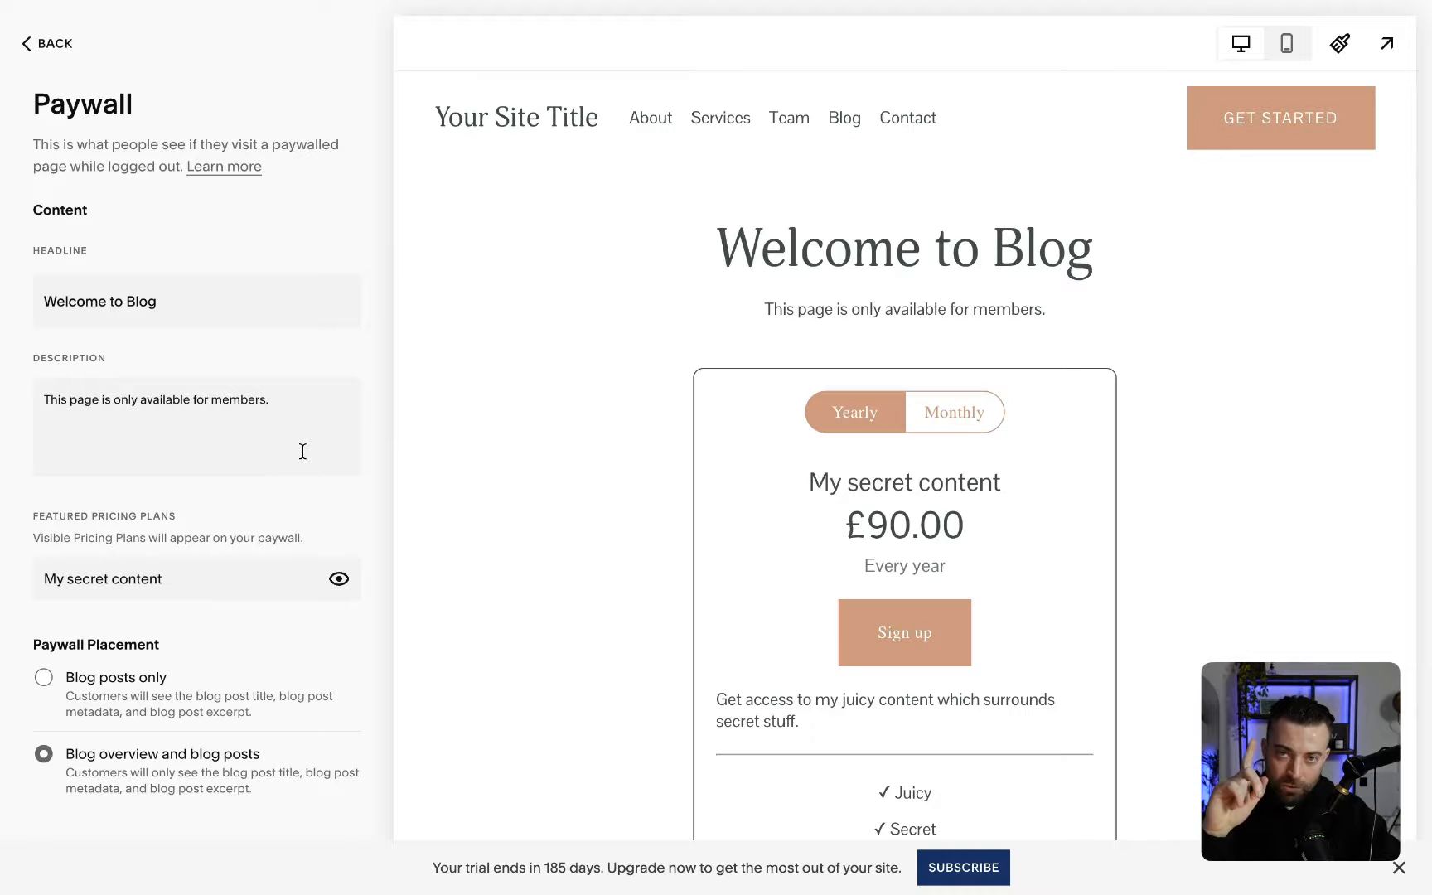
Step: Set the blog's paywall placement to "Blog posts only" and save it
left_click(114, 681)
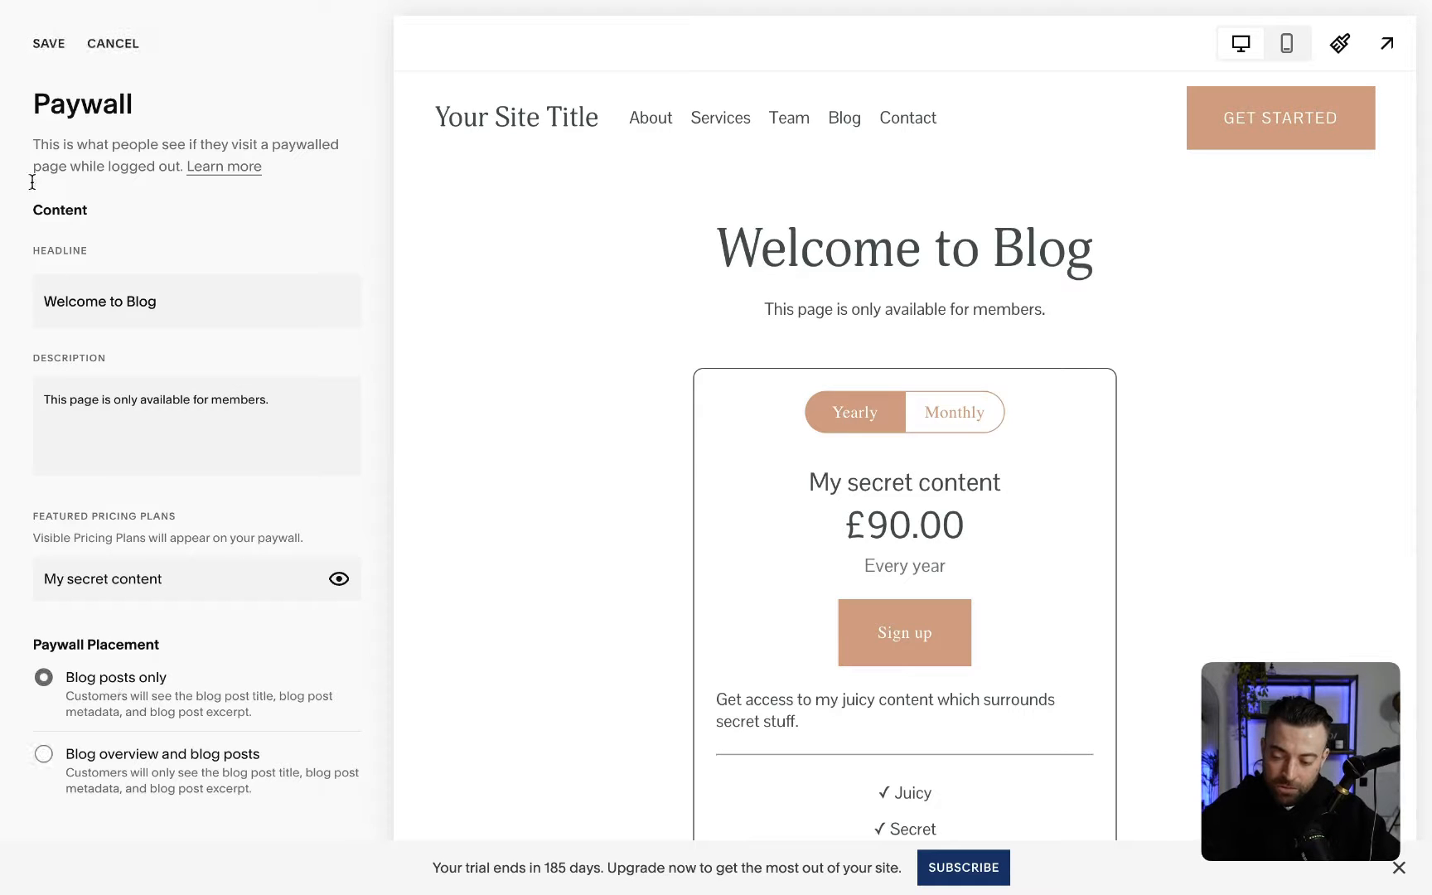
left_click(47, 44)
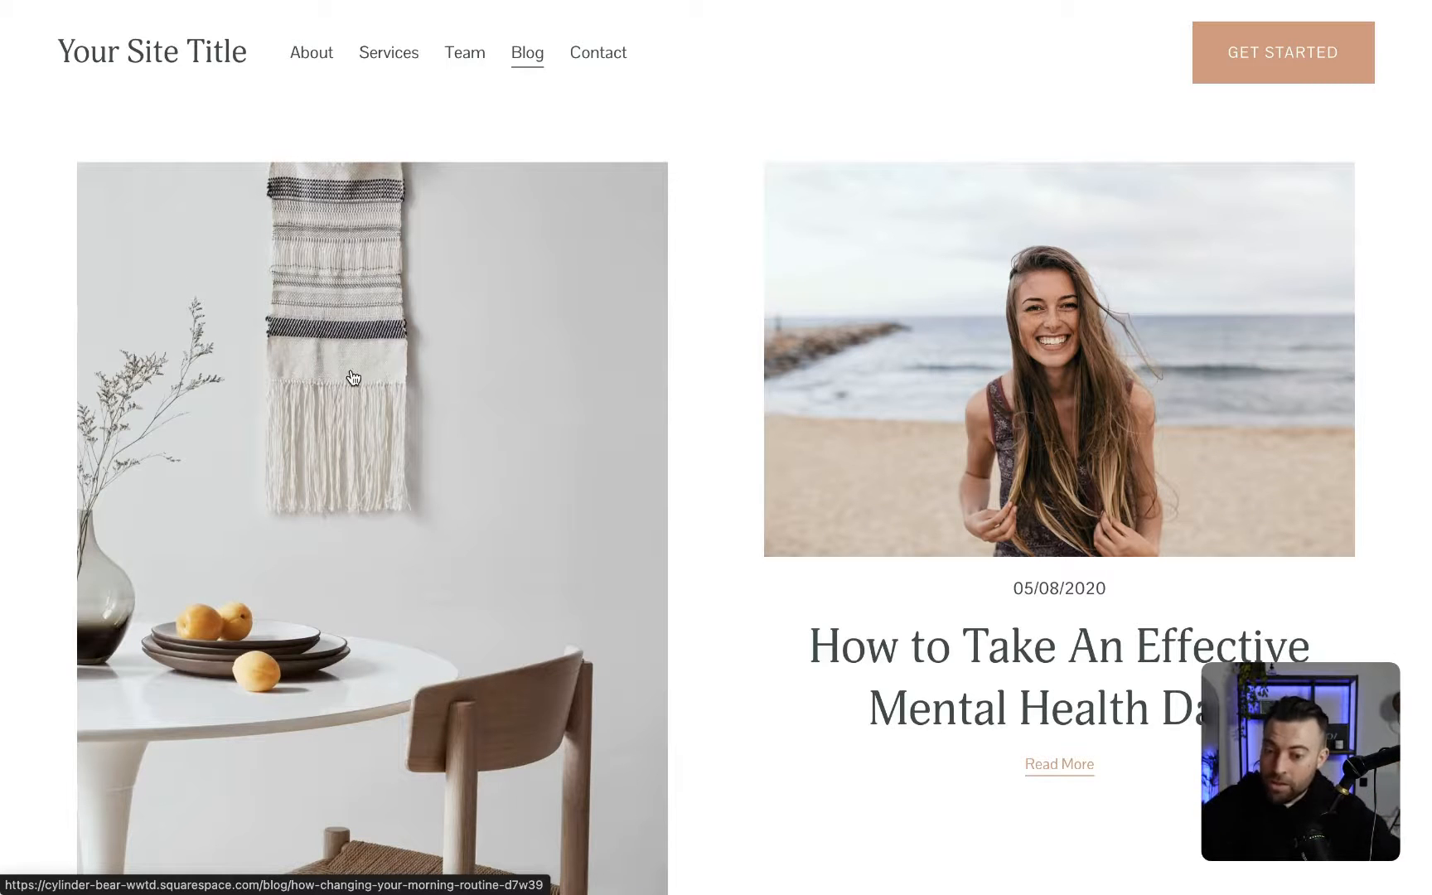
Step: Check the live blog overview for the Preview labels on the posts as a logged-out visitor
scroll(353, 378, "down", 7)
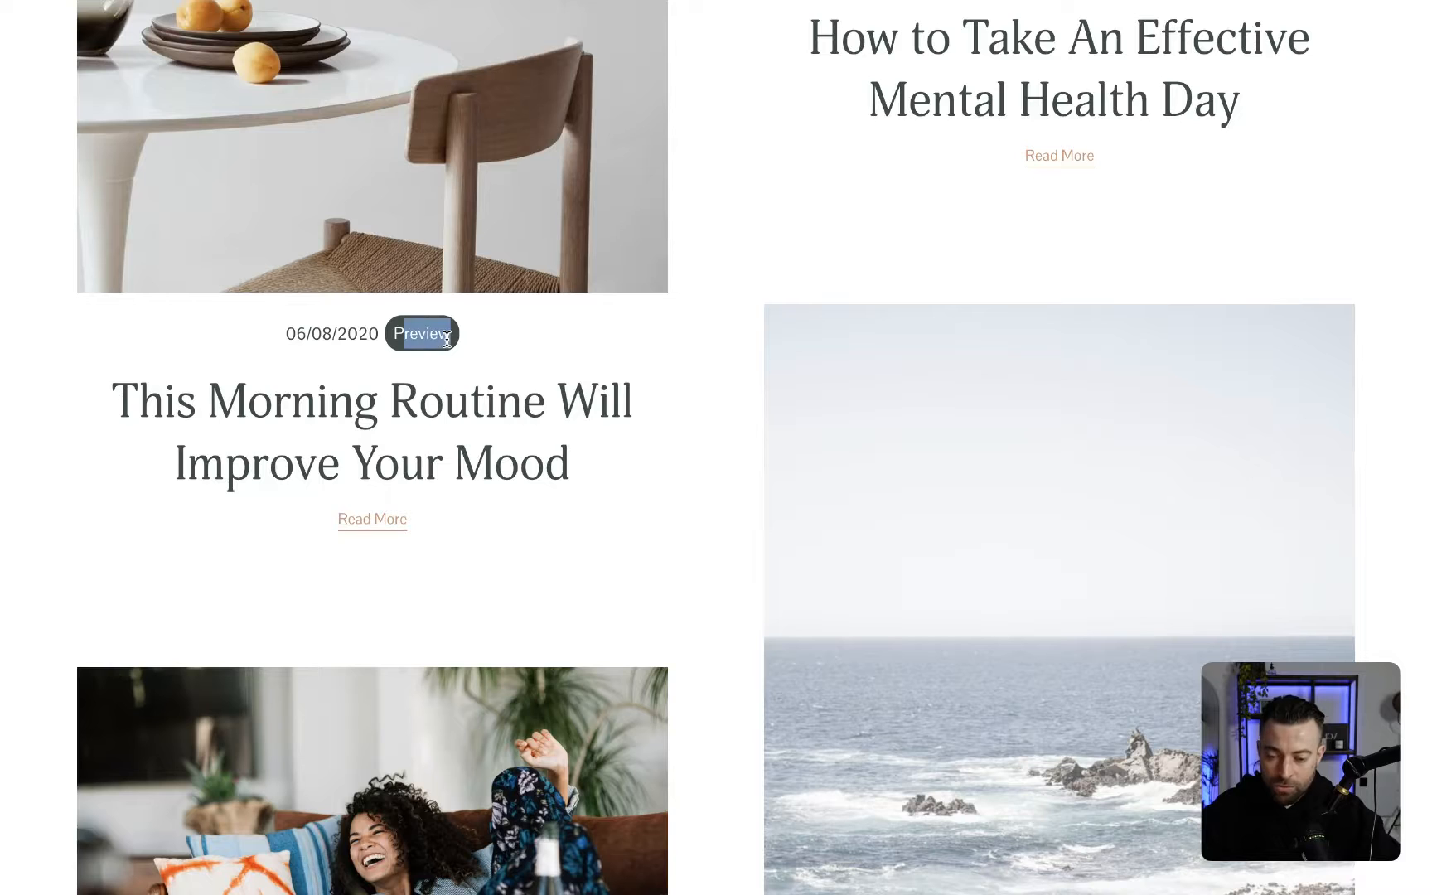
scroll(950, 533, "down", 7)
scroll(949, 532, "down", 2)
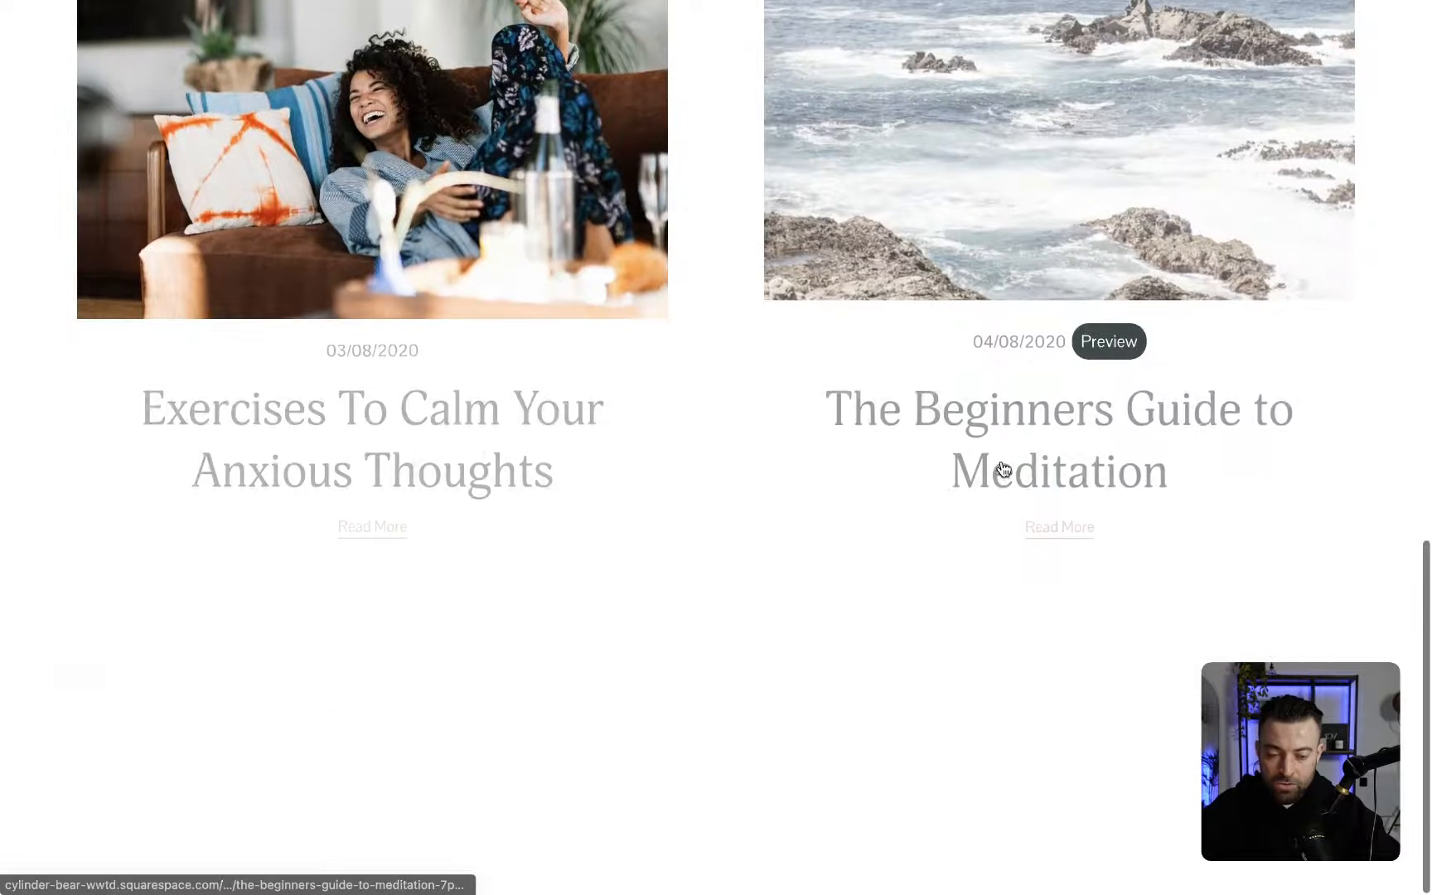
double_click(1112, 336)
left_click(1109, 334)
scroll(1106, 339, "up", 10)
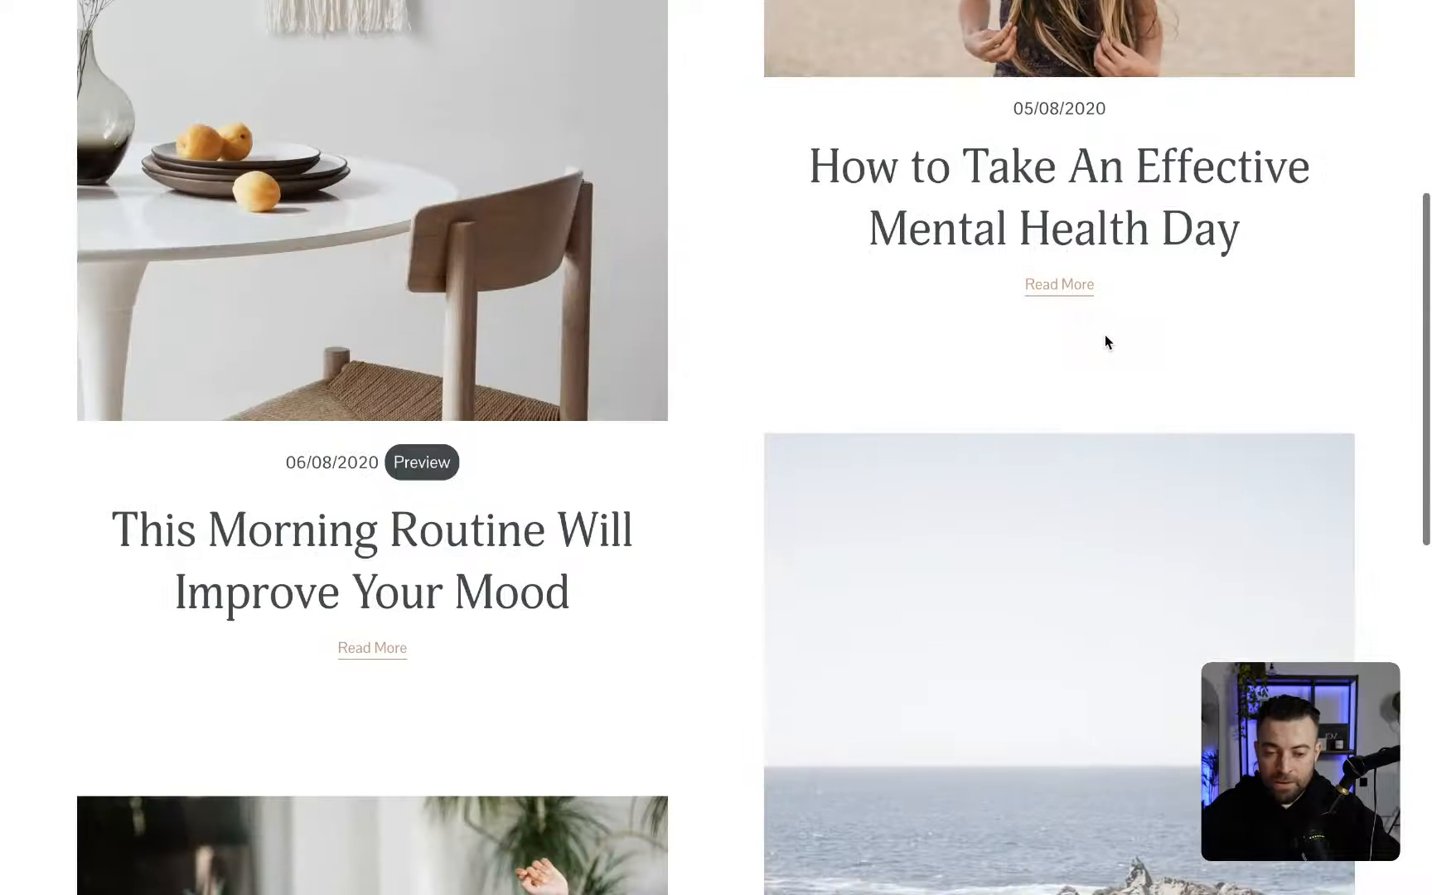
Step: Open "How to Take An Effective Mental Health Day" from the live blog overview and examine its paywalled body
left_click(1103, 335)
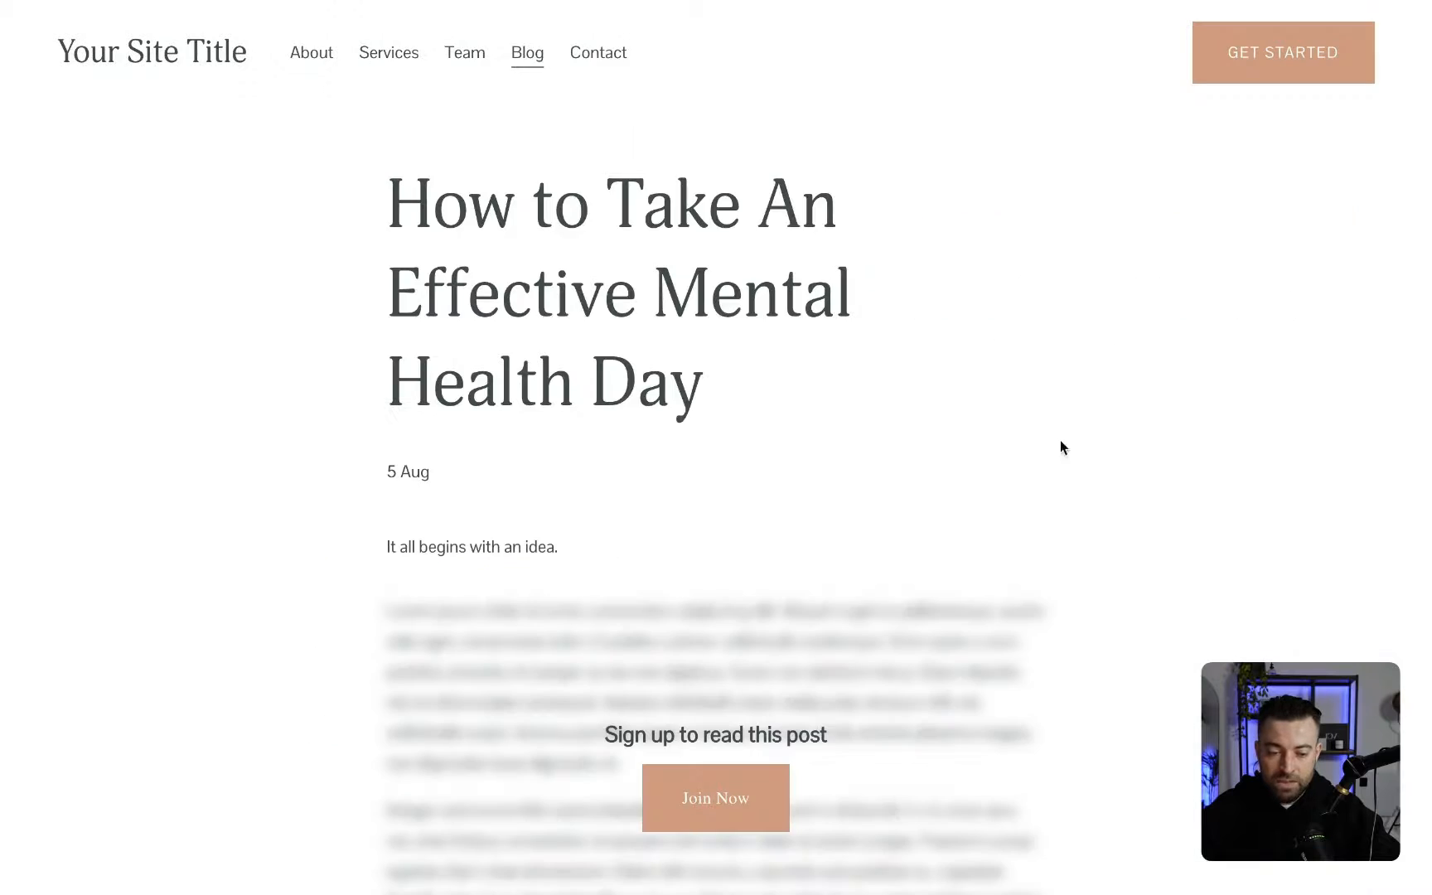
scroll(1071, 430, "down", 5)
scroll(586, 470, "down", 5)
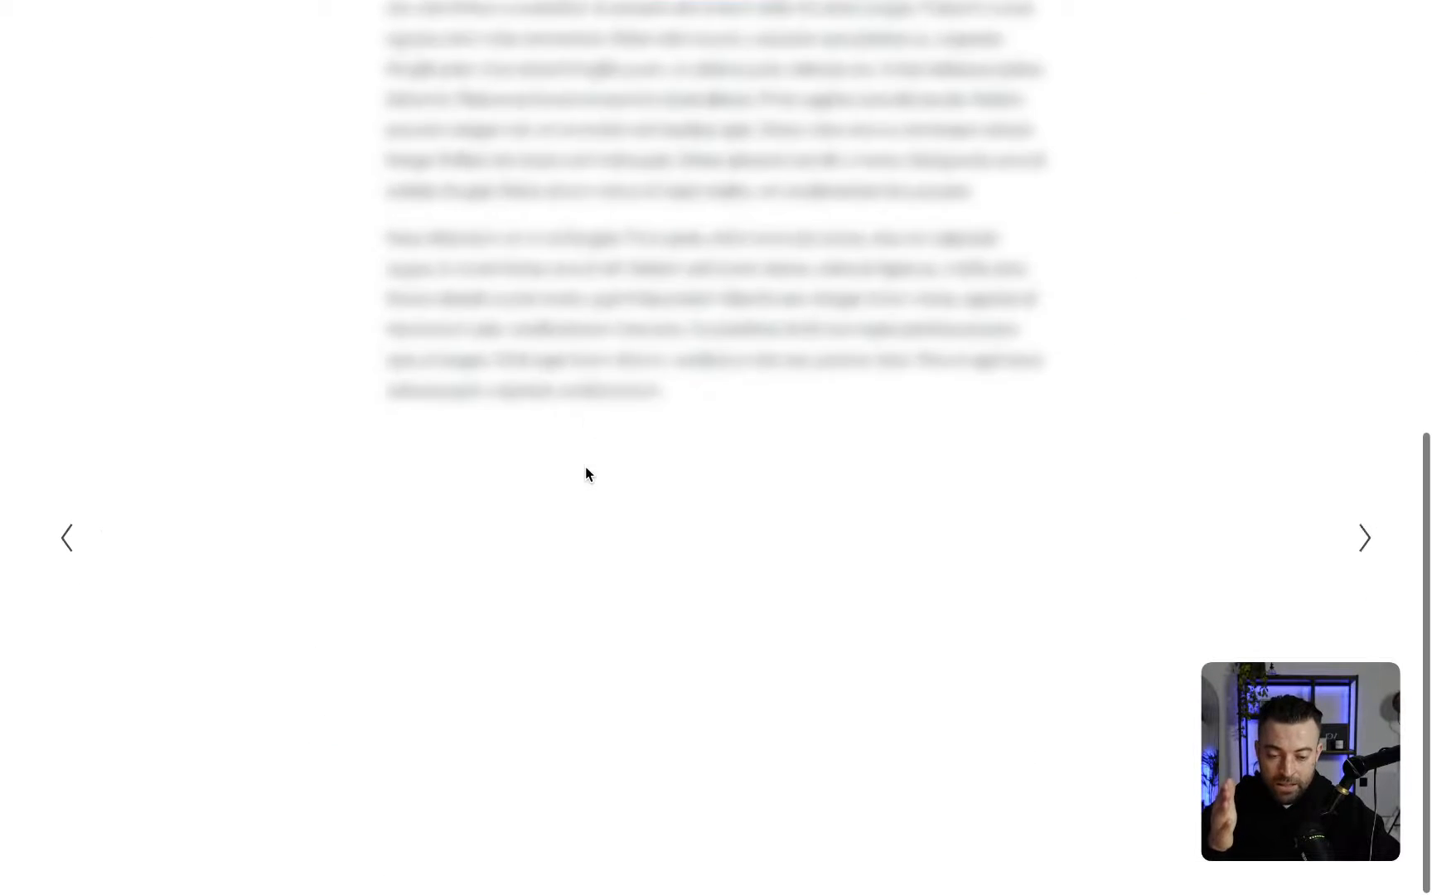
Step: Continue to the preview post "This Morning Routine Will Improve Your Mood" and check how much of it visitors can read
left_click(414, 544)
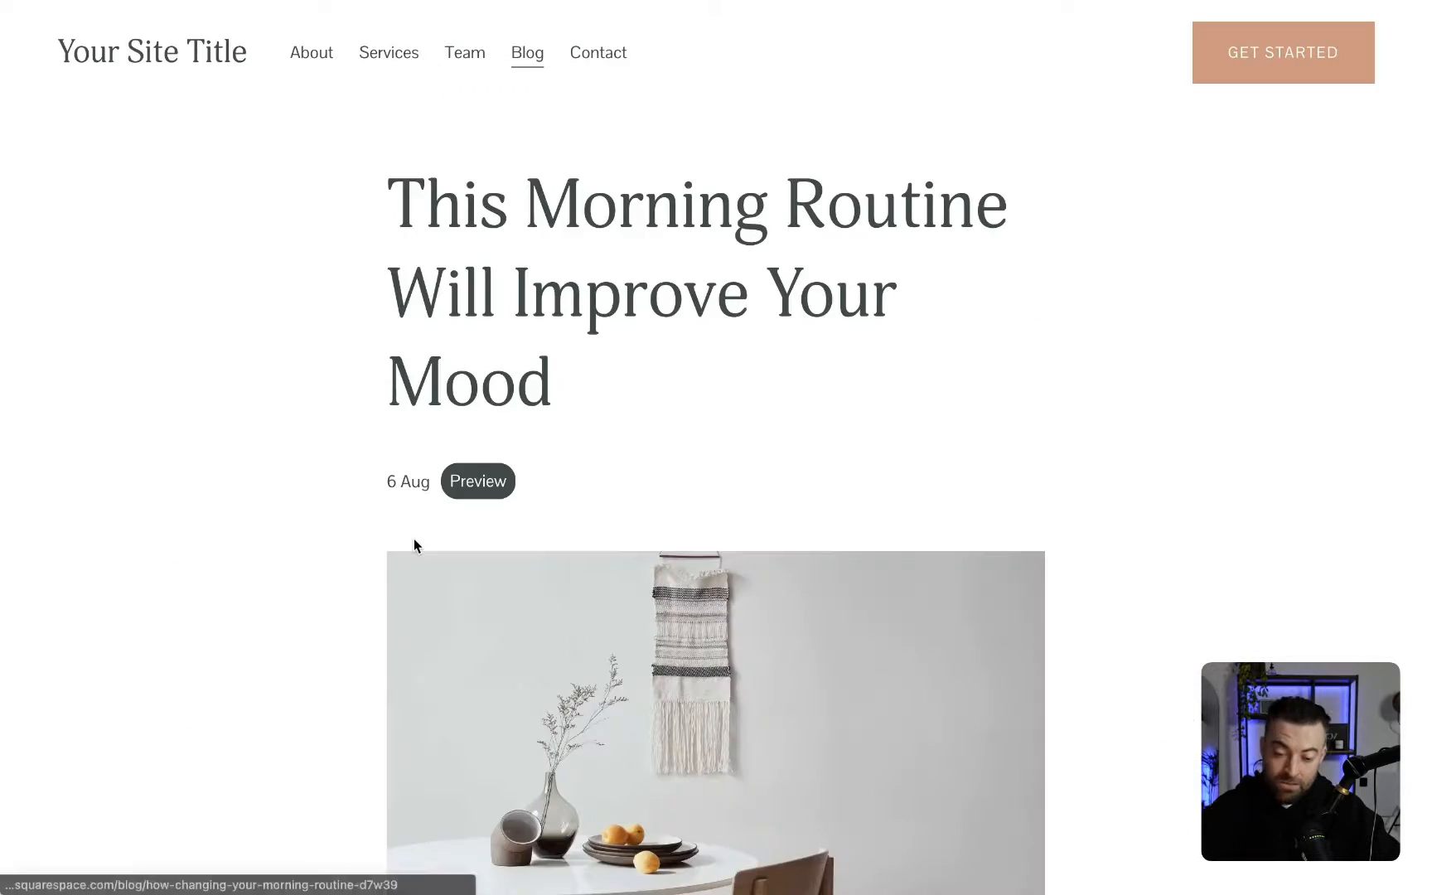
scroll(416, 543, "down", 5)
scroll(467, 331, "up", 2)
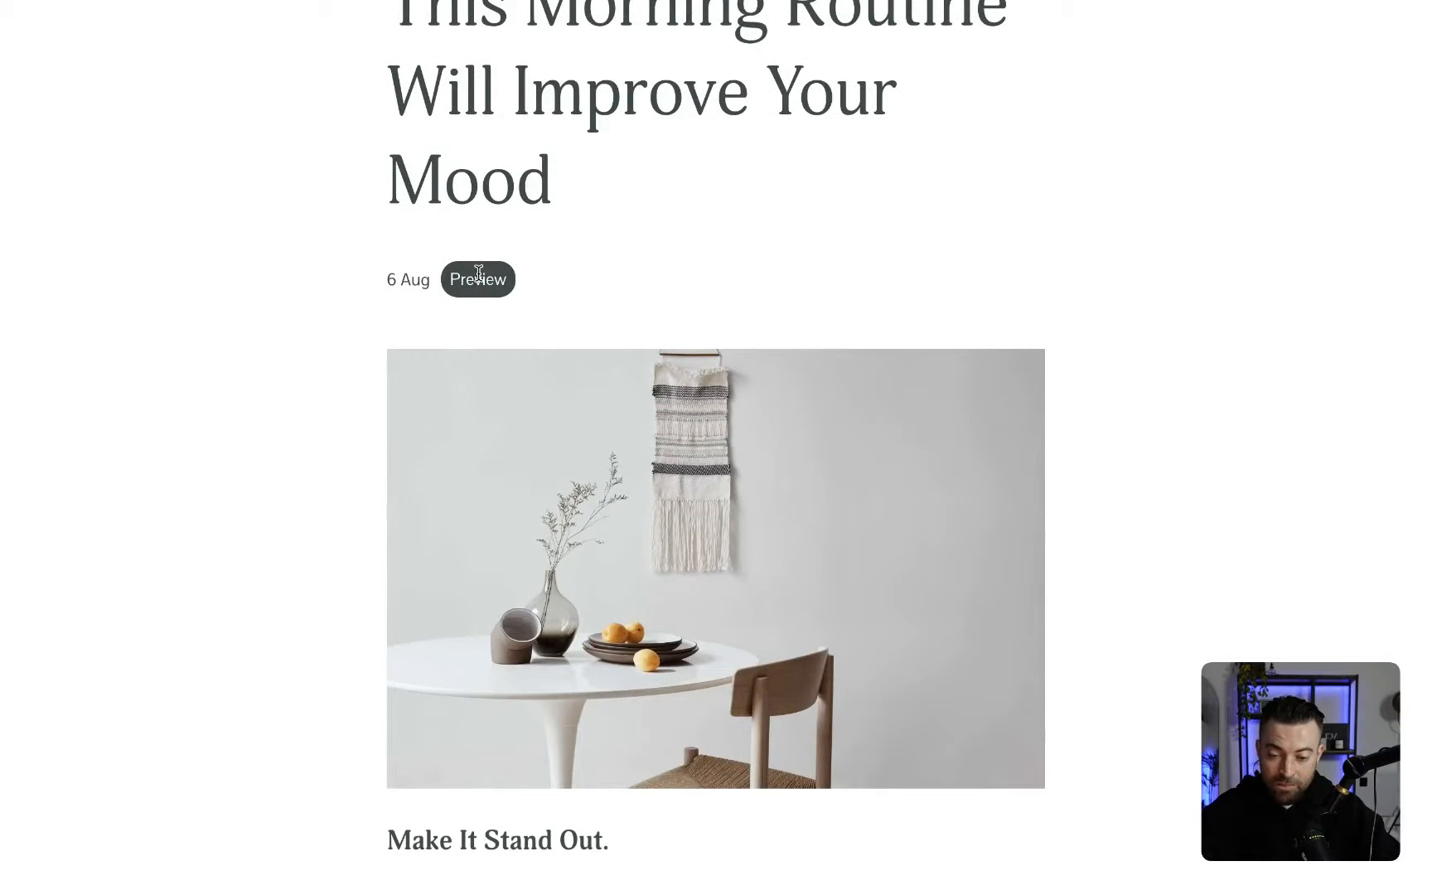
scroll(484, 354, "down", 10)
scroll(486, 356, "up", 3)
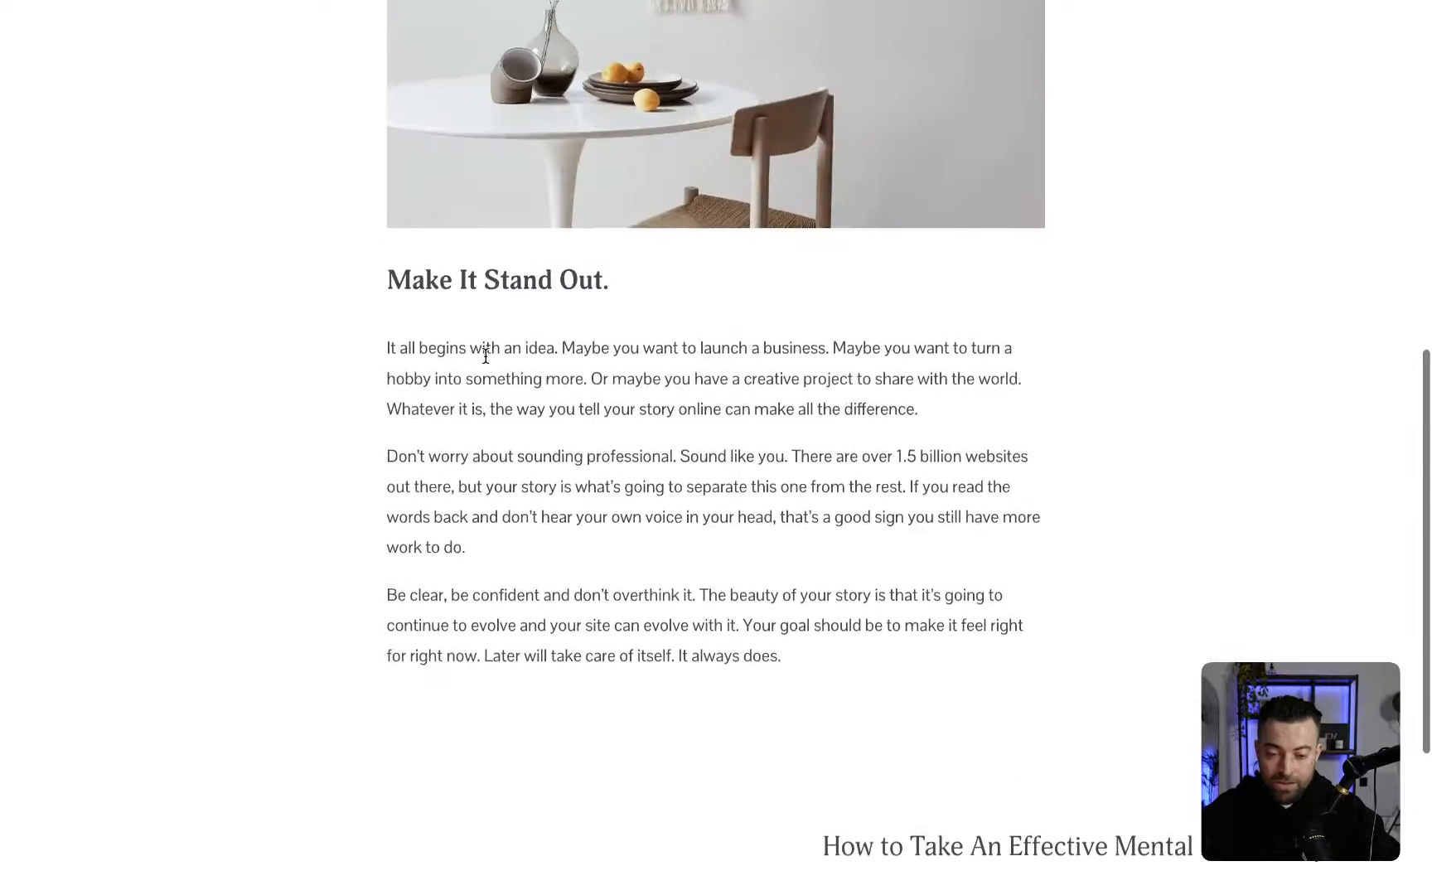
scroll(486, 358, "down", 4)
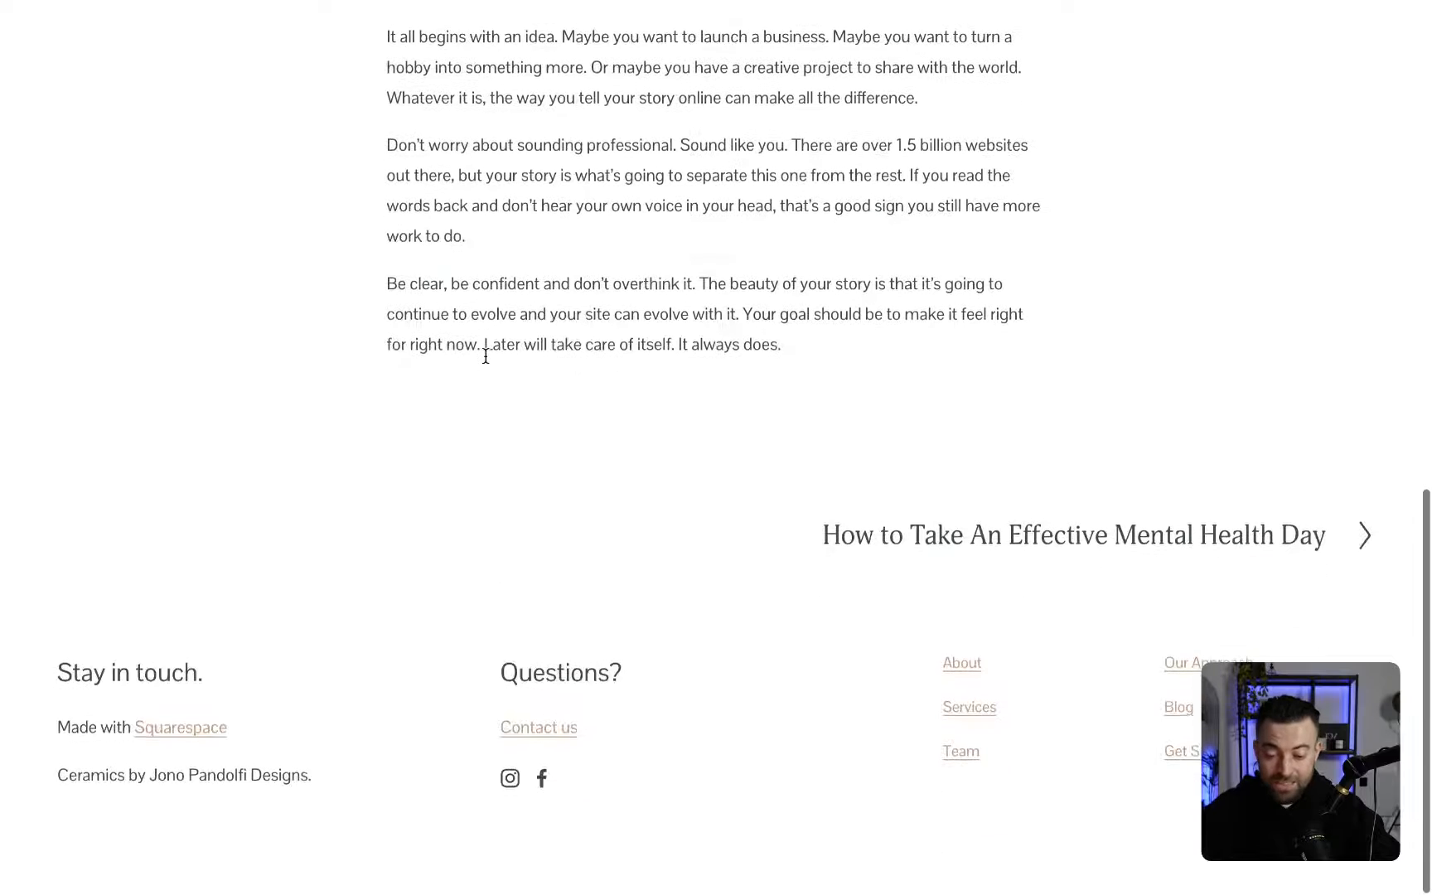
Step: Return to "How to Take An Effective Mental Health Day" and compare its paywalled body with the preview post
left_click(943, 539)
scroll(903, 601, "down", 5)
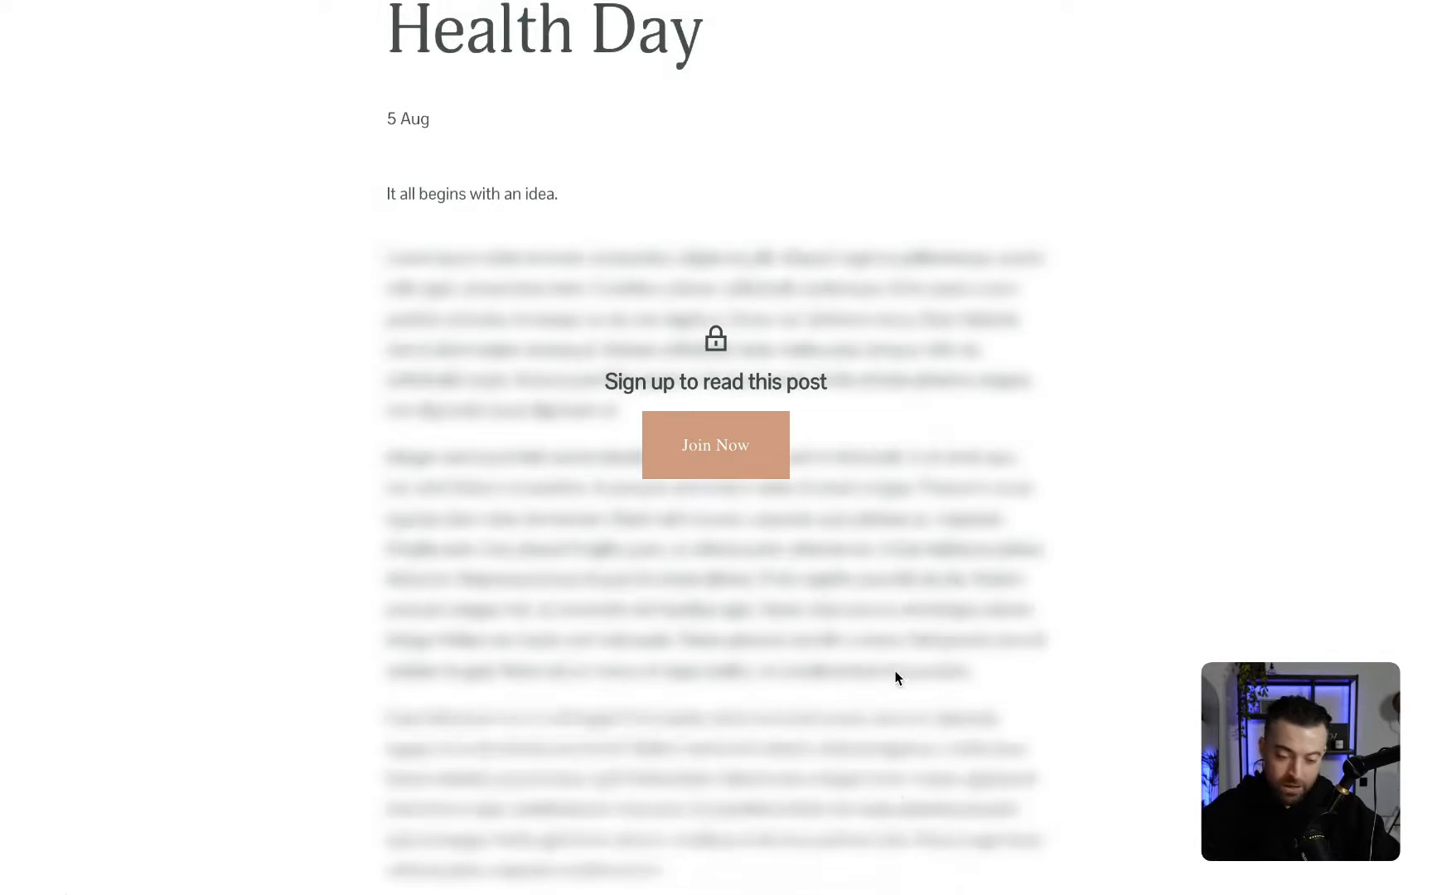
scroll(895, 675, "down", 6)
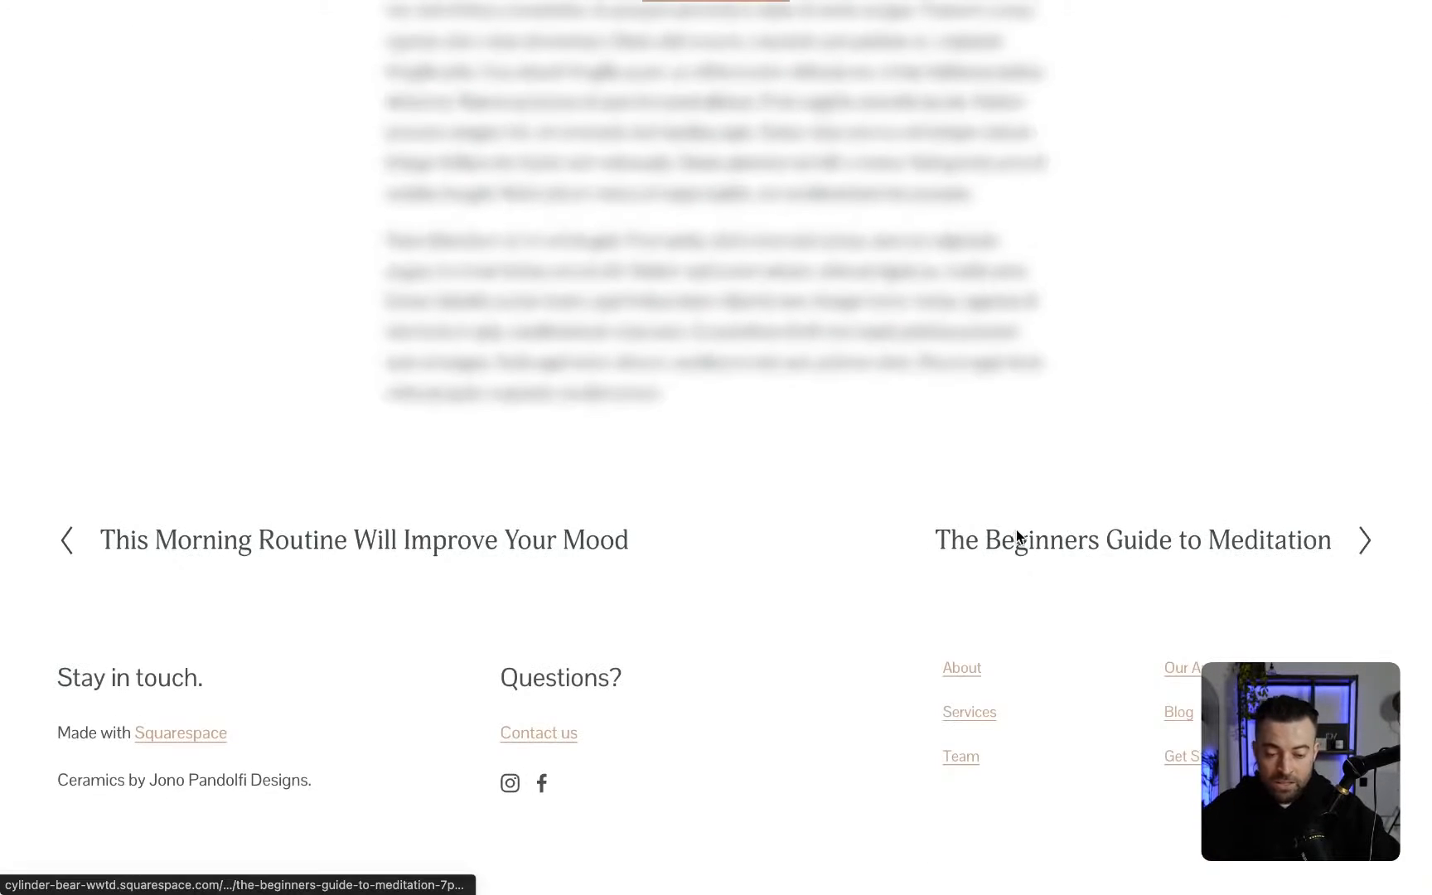
Step: Continue through "The Beginners Guide to Meditation" and "Exercises To Calm Your Anxious Thoughts" and compare what visitors can read in each
left_click(1016, 539)
scroll(1018, 537, "down", 2)
scroll(1018, 537, "down", 10)
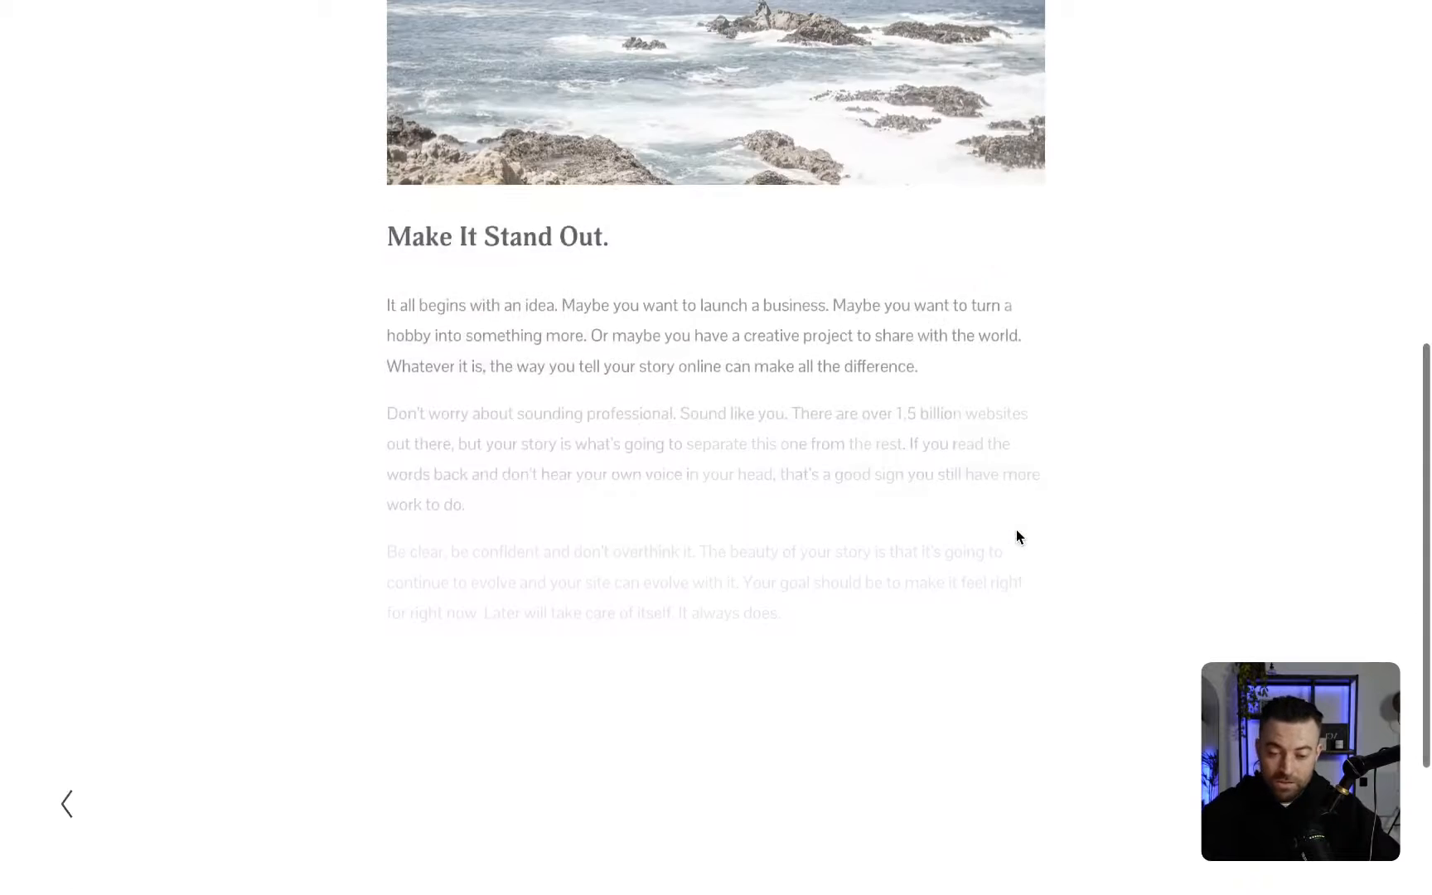
left_click(1018, 537)
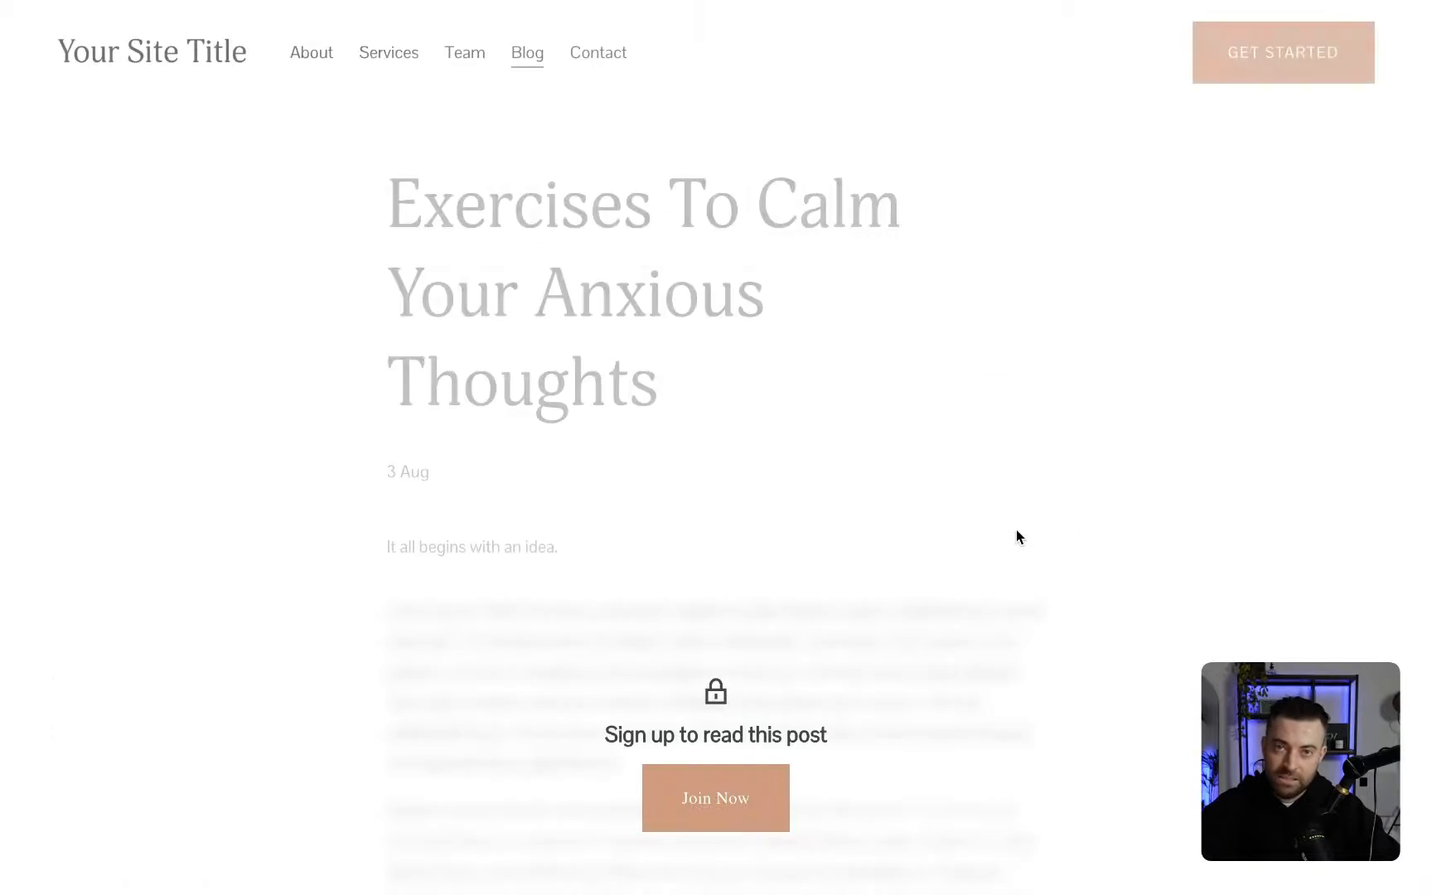
scroll(939, 534, "down", 5)
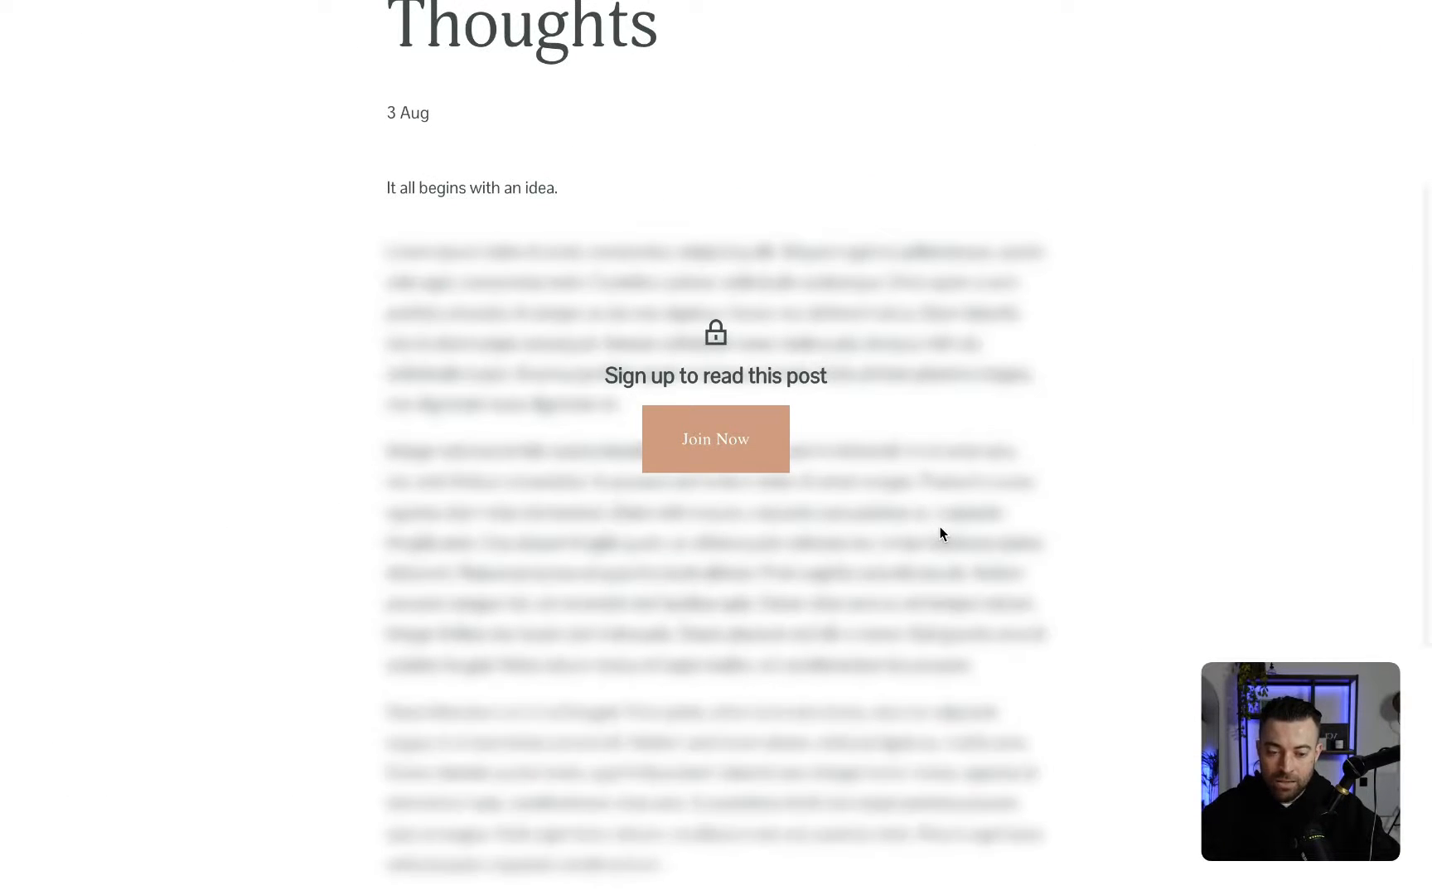
scroll(939, 533, "down", 4)
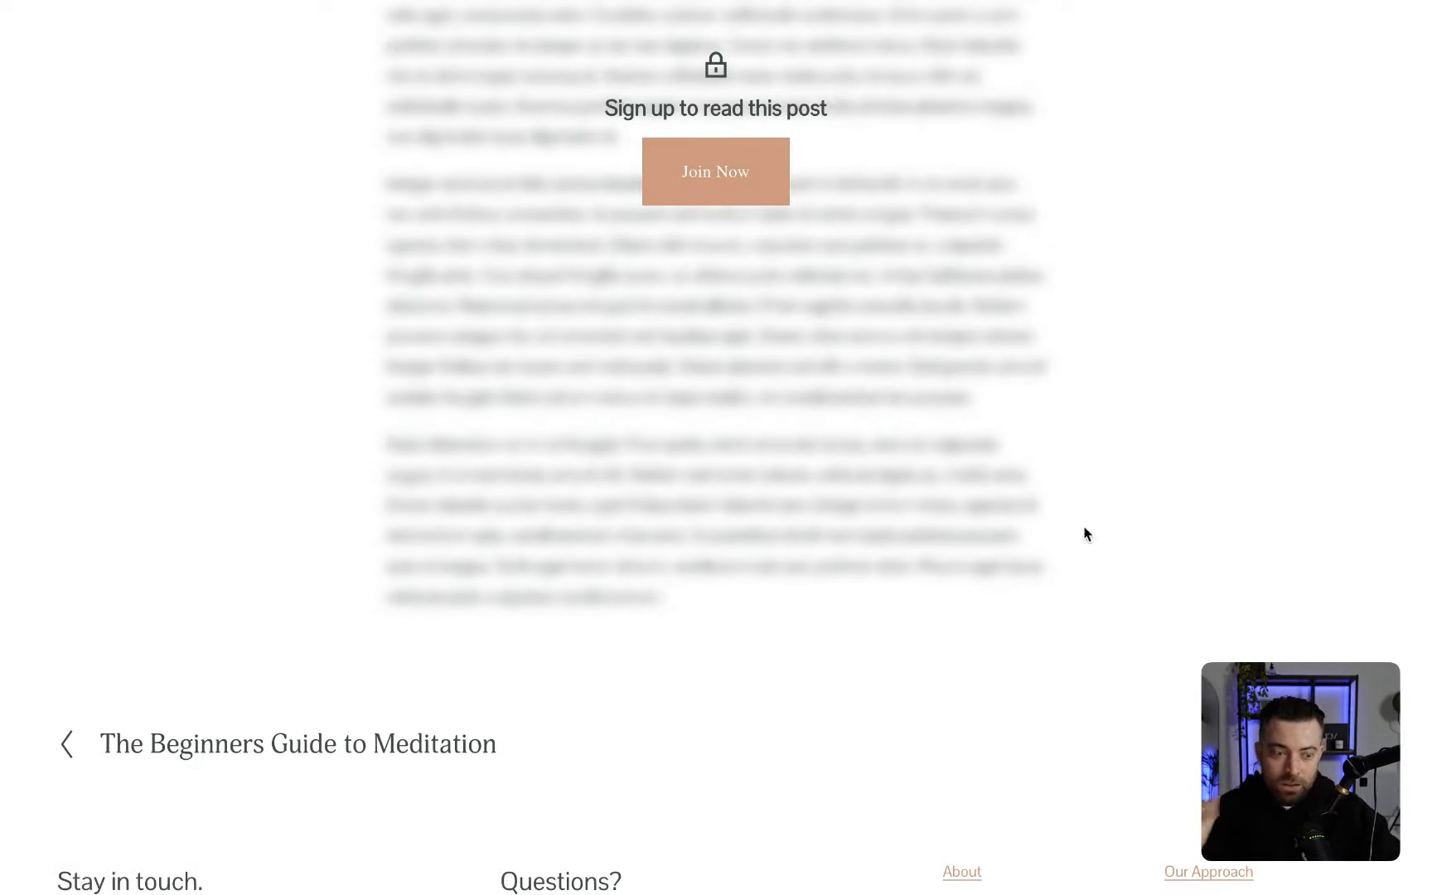
scroll(652, 240, "up", 8)
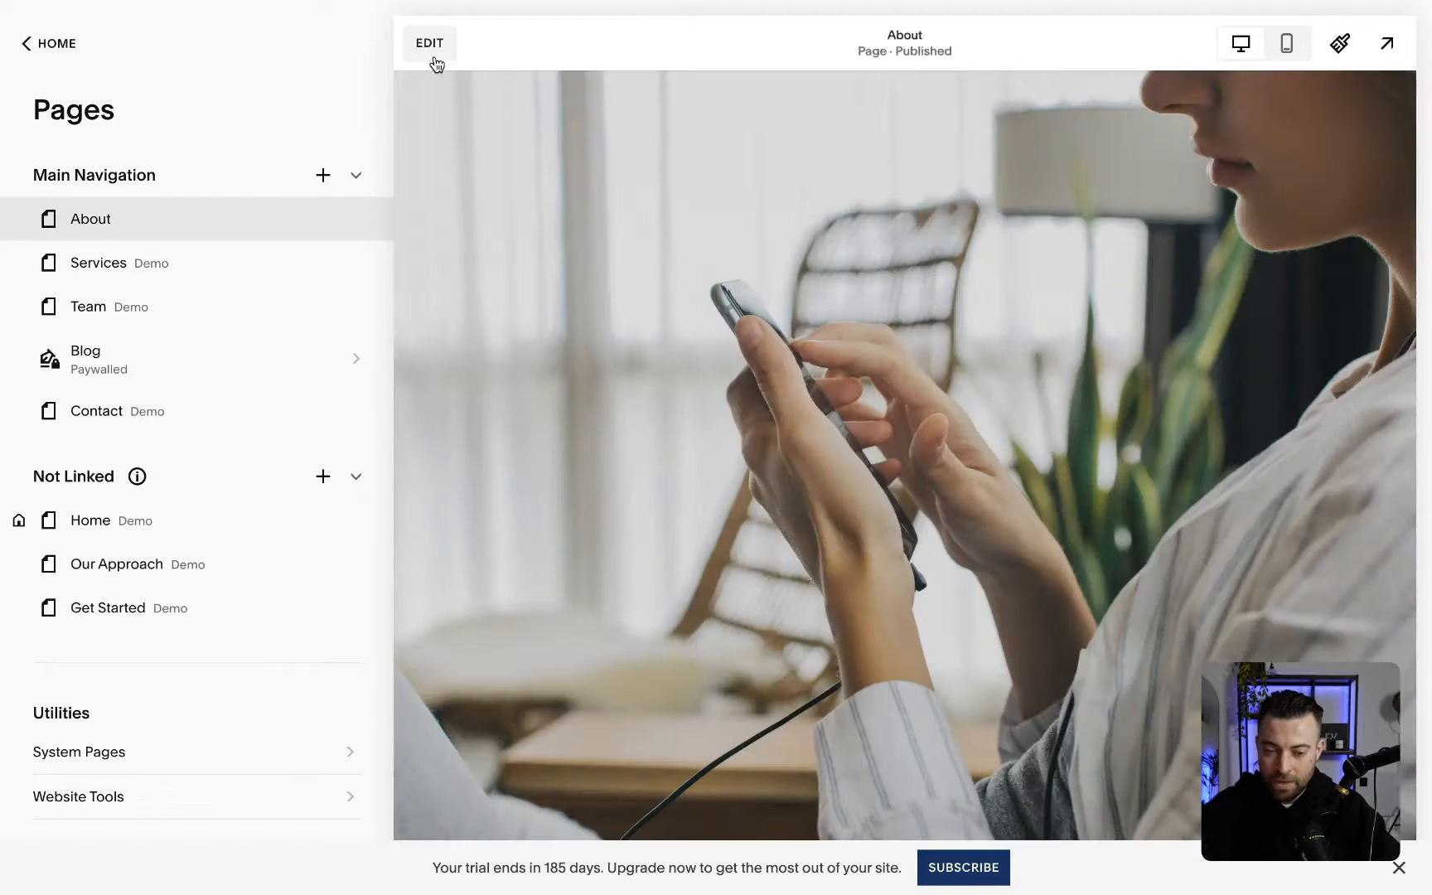
Step: Open the About page for editing and delete the block beside the "Transforming mental healthcare" text
left_click(432, 48)
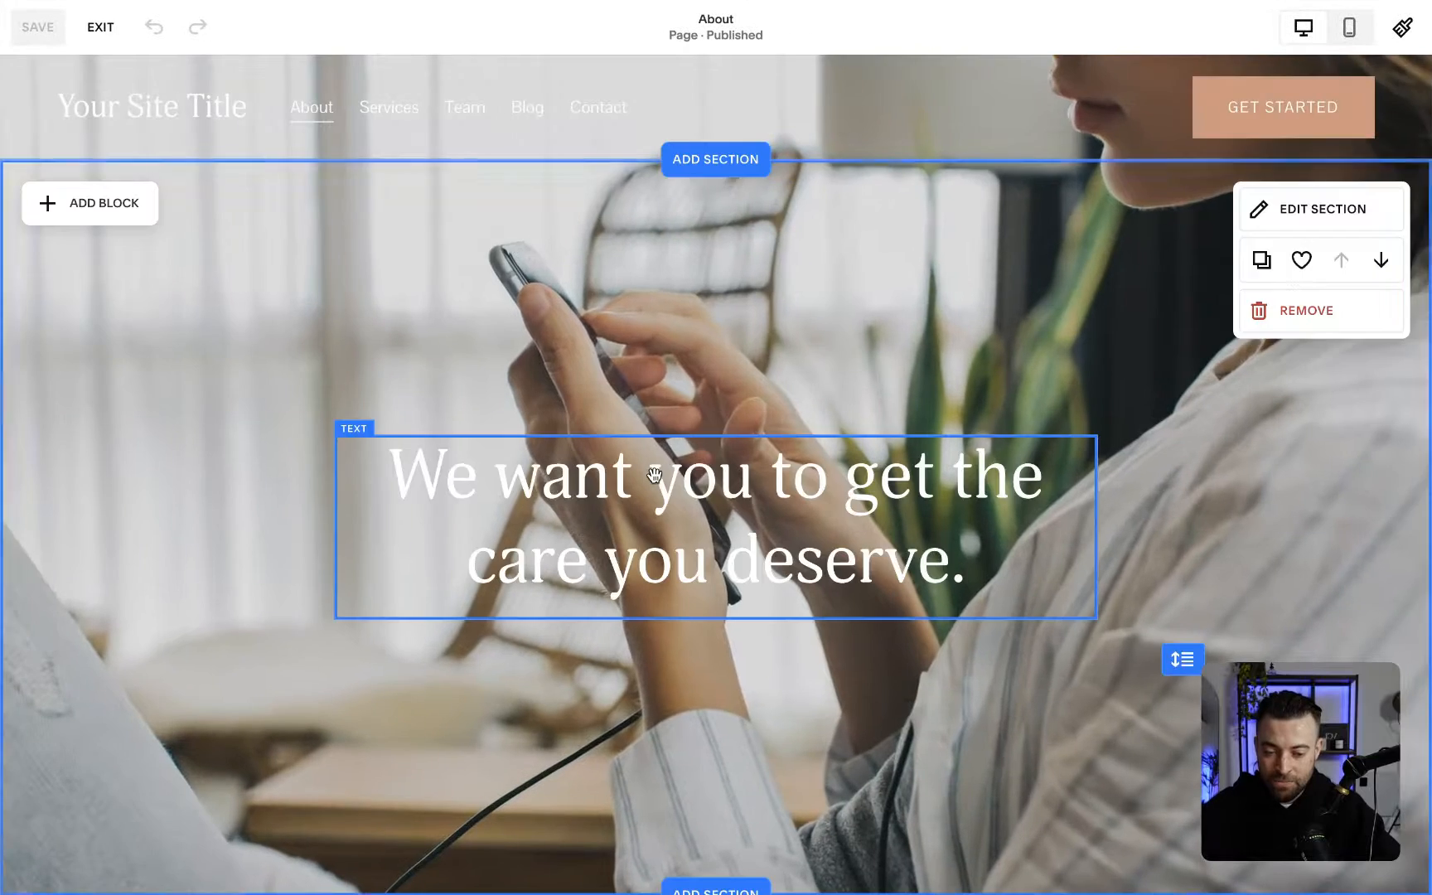
scroll(655, 477, "down", 10)
left_click(1019, 431)
key("Delete")
scroll(672, 396, "up", 1)
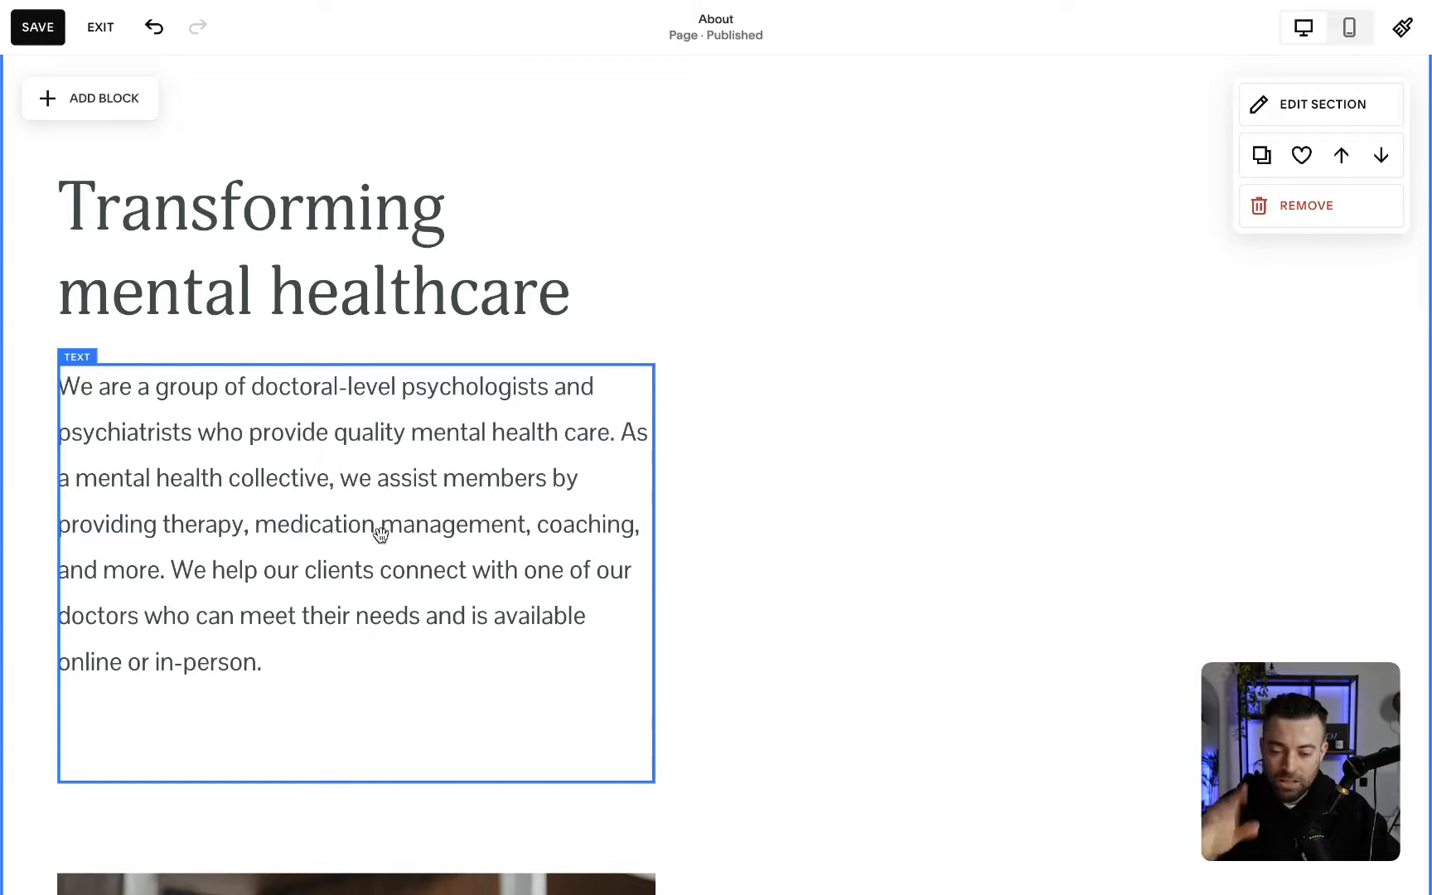
Step: Add a Digital Product block to the "Transforming mental healthcare" section, placing and enlarging it in the empty space beside the text
left_click(96, 101)
type("digi")
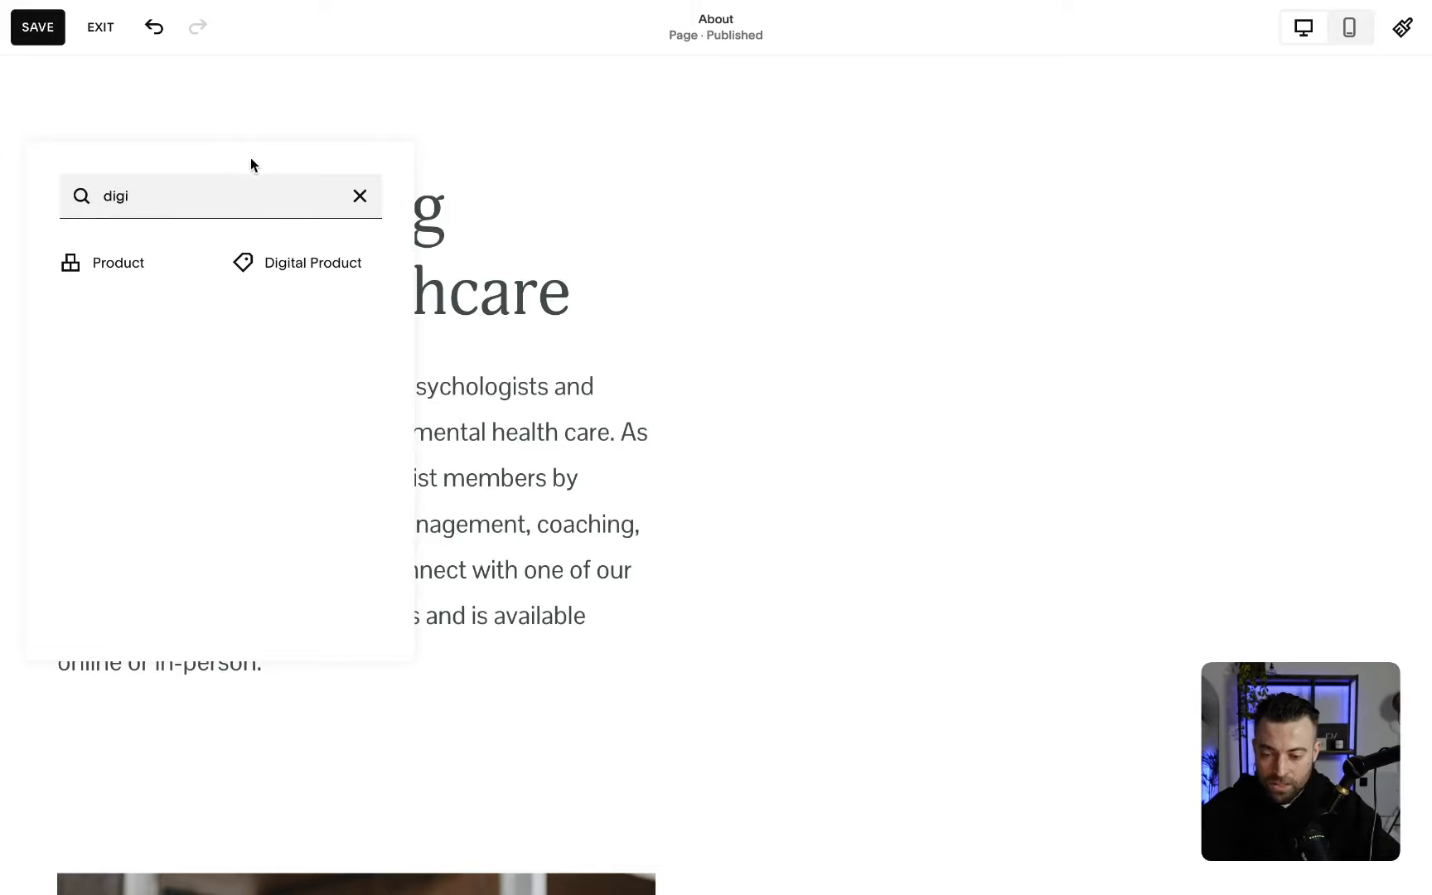
left_click(297, 276)
left_click_drag(467, 377, 981, 432)
left_click_drag(1152, 624, 1262, 741)
left_click_drag(1020, 502, 1064, 511)
Step: Assign the "My secret content" pricing plan to the new block and centre its content horizontally
double_click(889, 265)
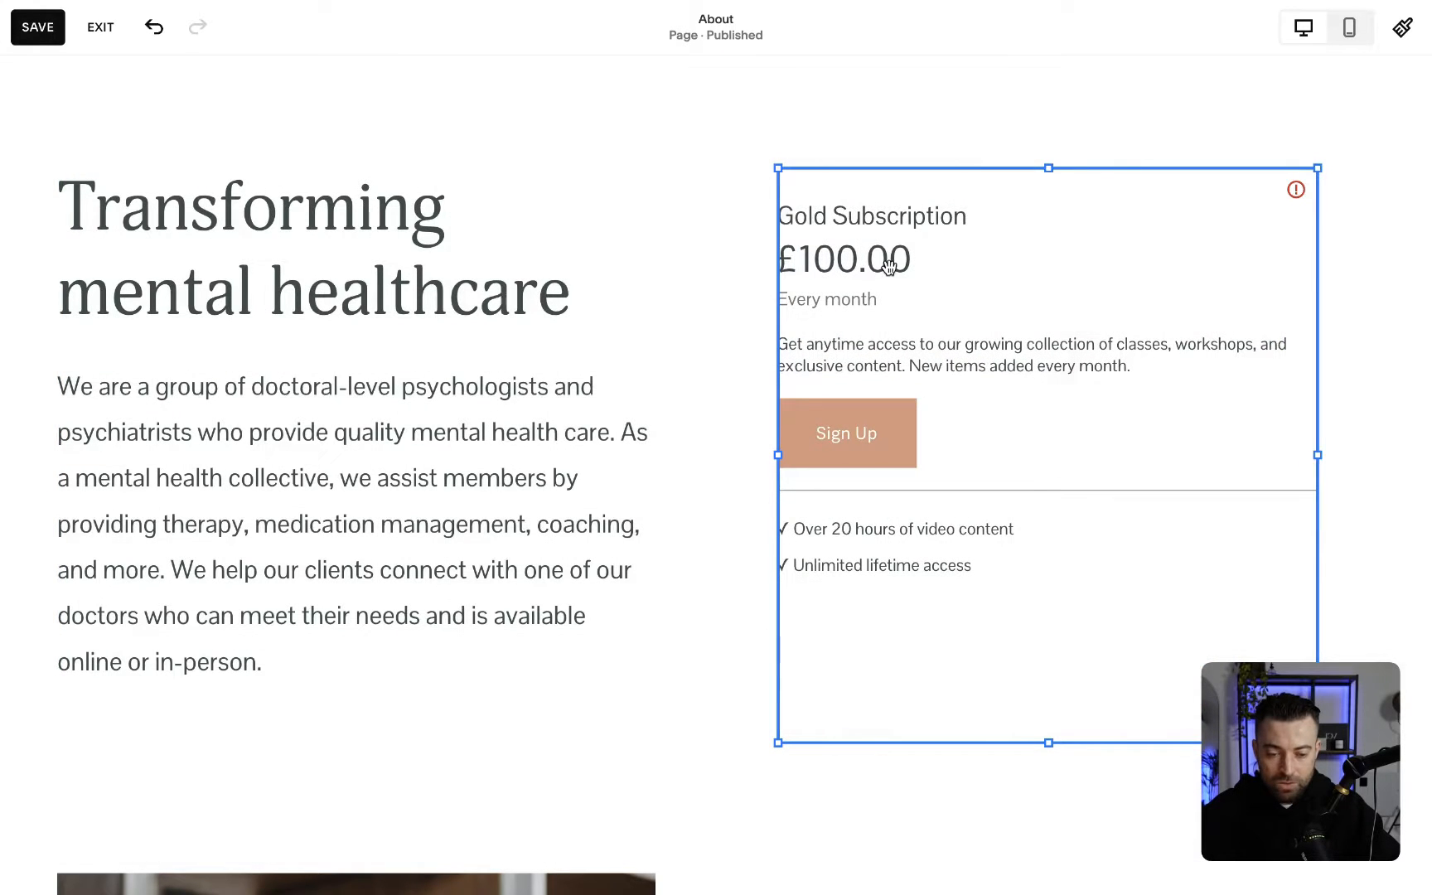
left_click(1179, 288)
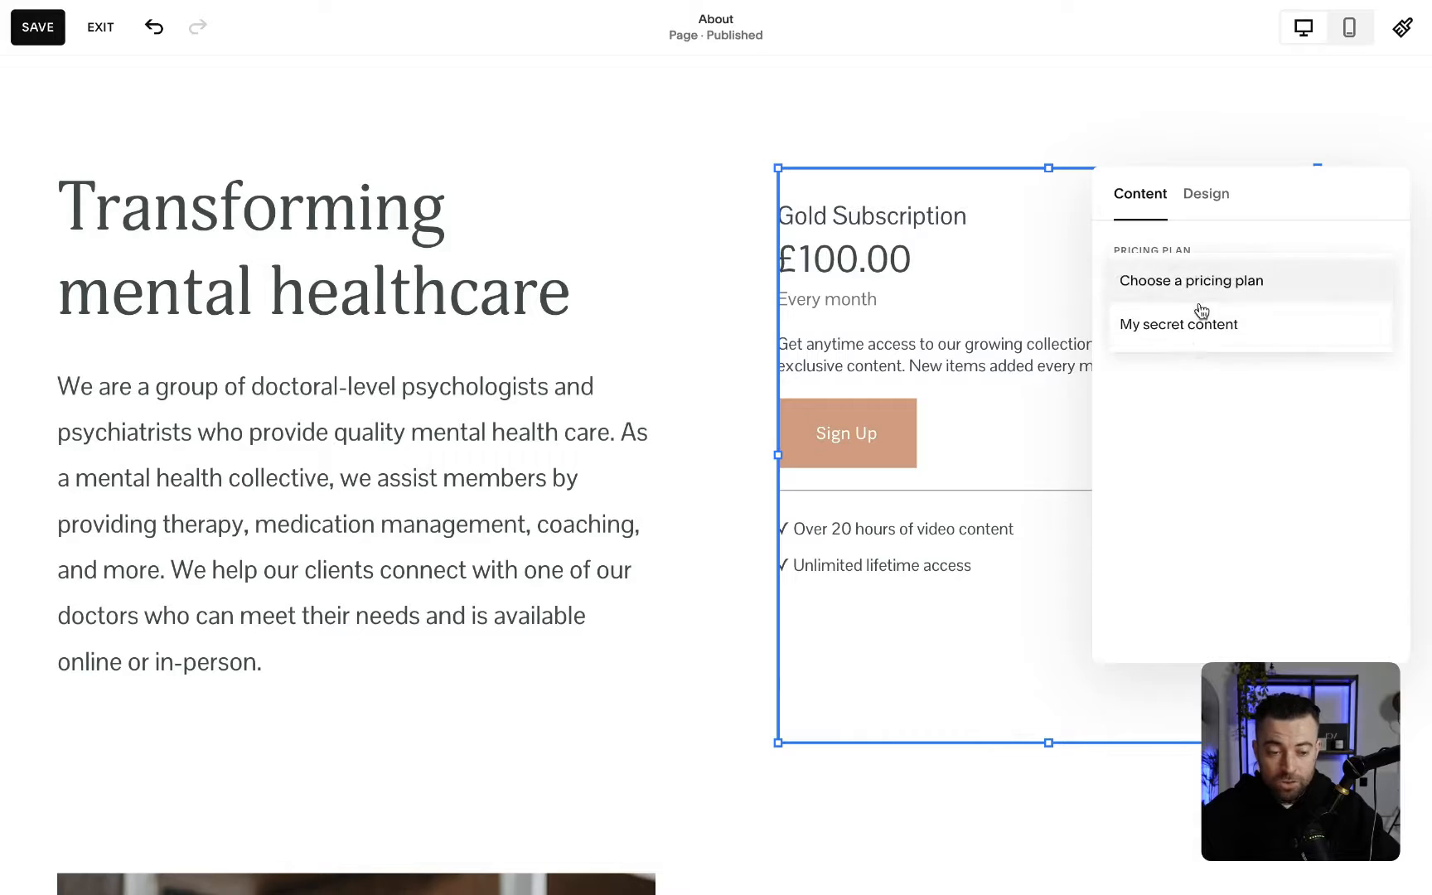
left_click(1188, 338)
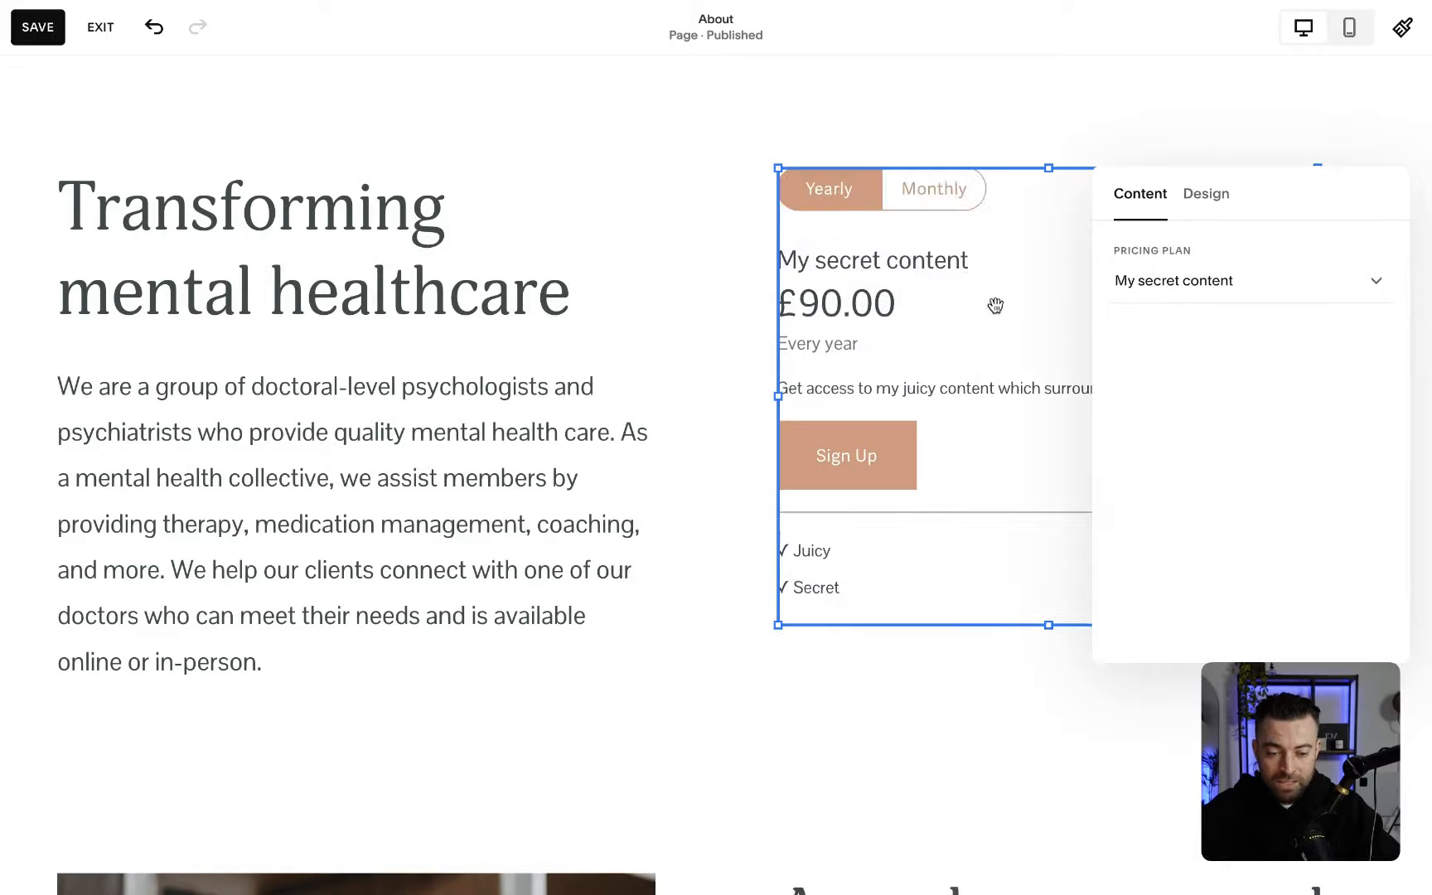
left_click(1195, 213)
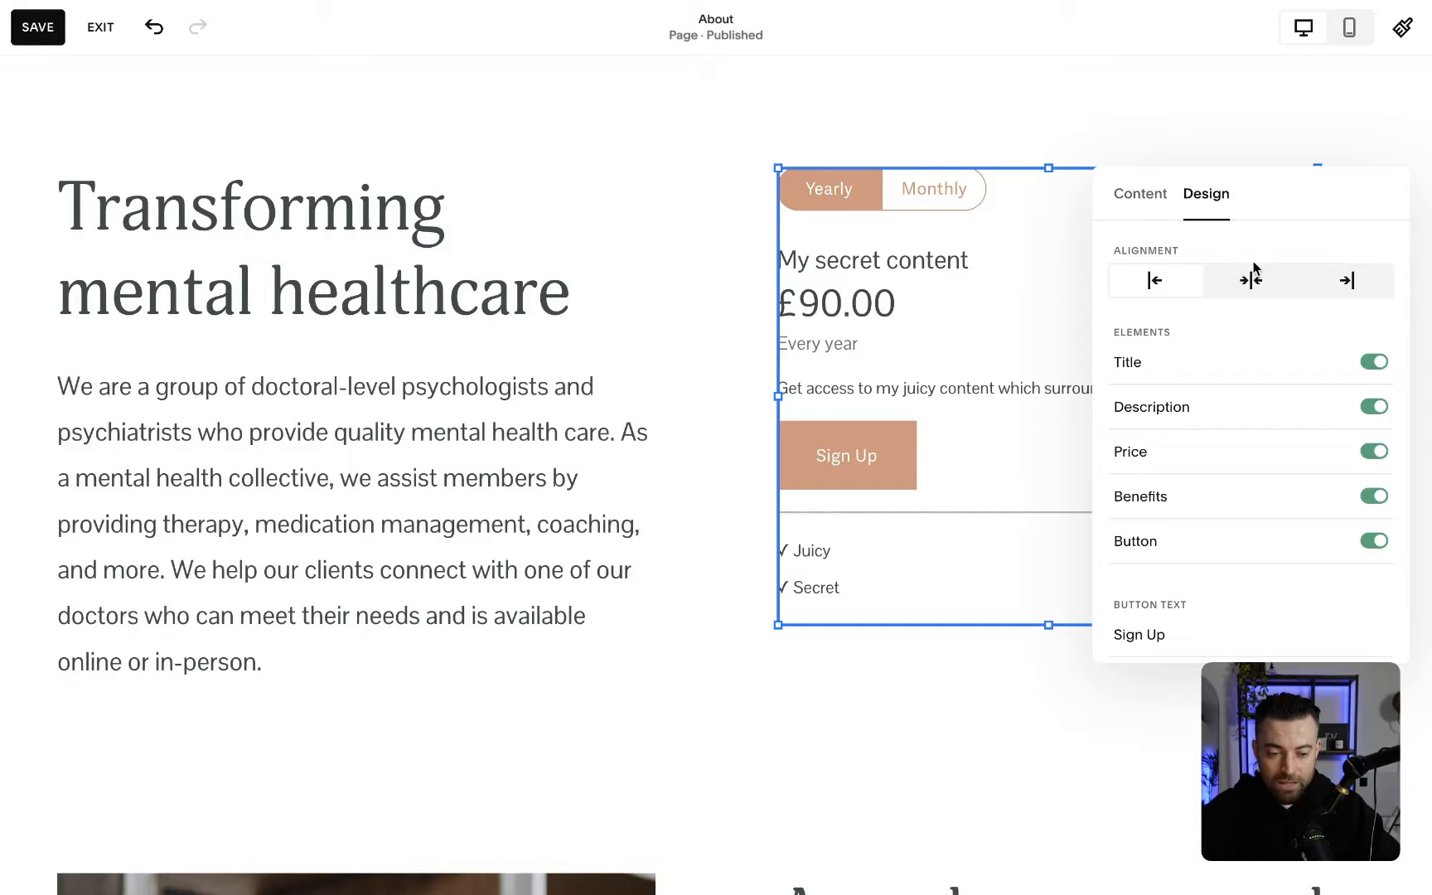
left_click(1248, 280)
left_click(623, 168)
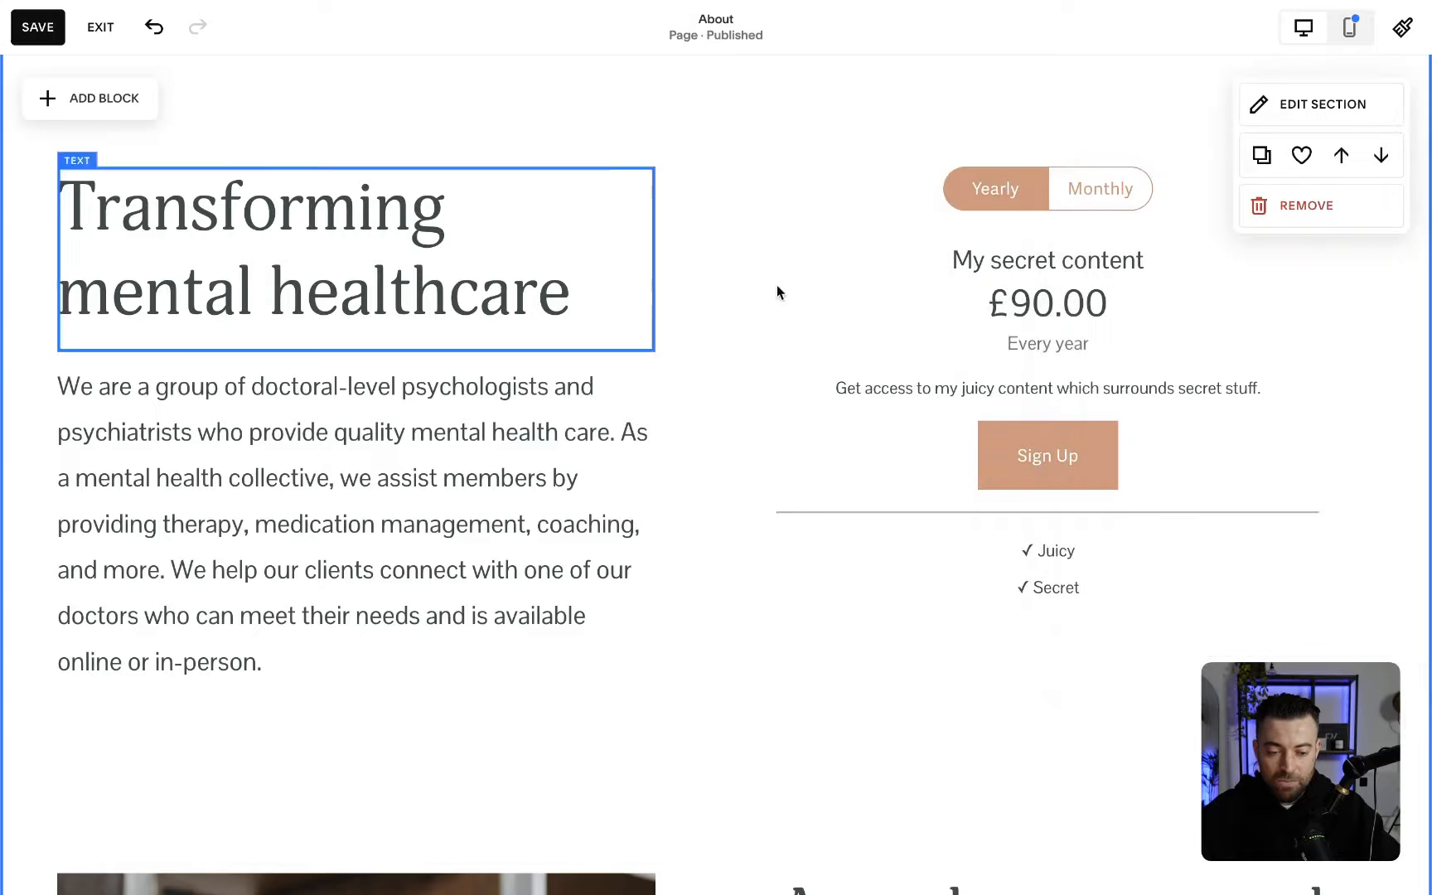
Step: Make the pricing plan block slightly taller and align its content vertically to the middle
left_click(1058, 591)
left_click_drag(1048, 628, 1051, 688)
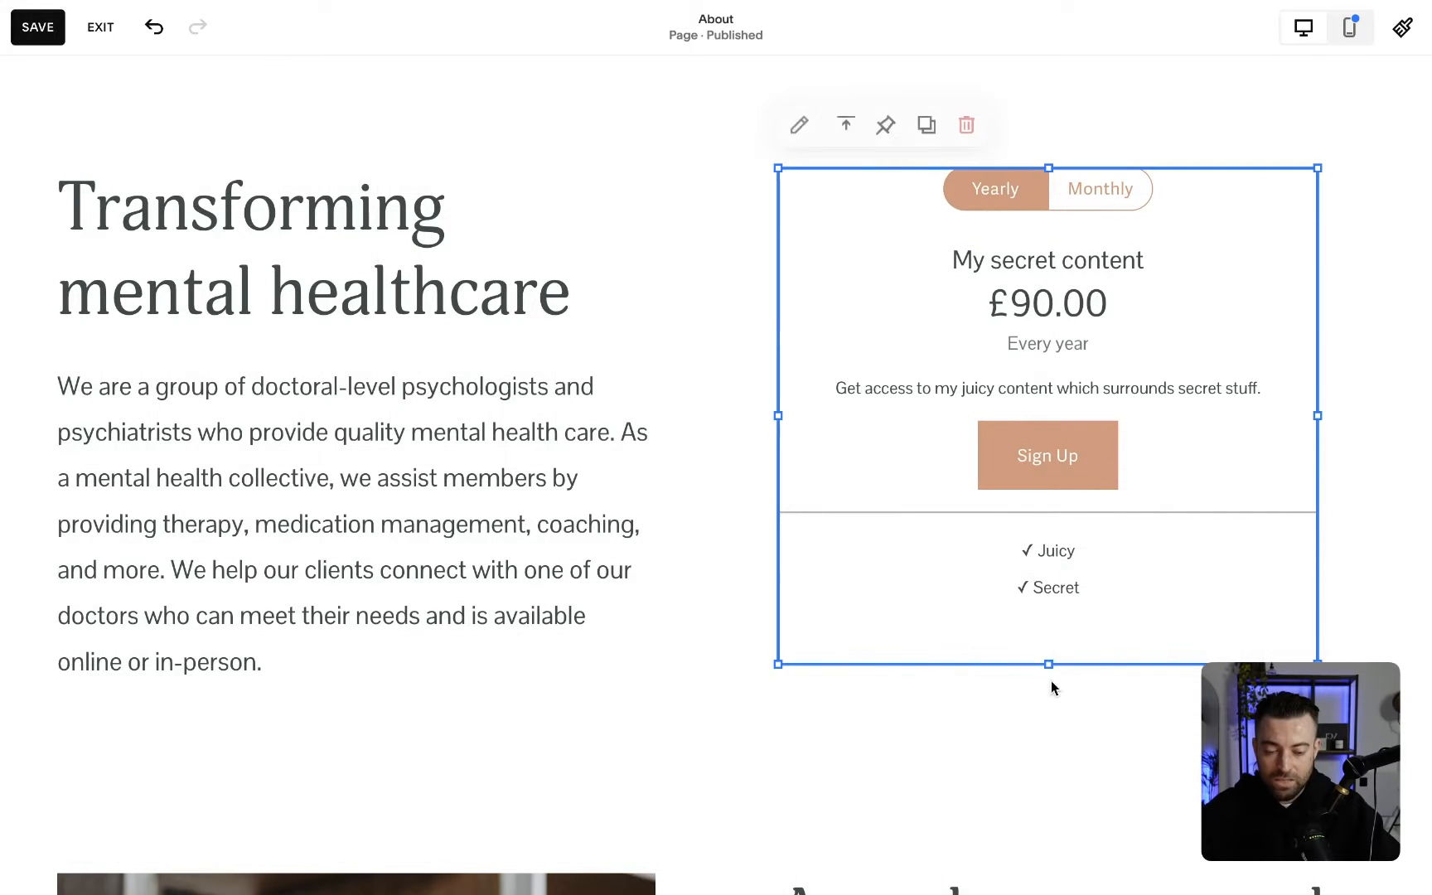
left_click(845, 125)
left_click(845, 172)
left_click(613, 146)
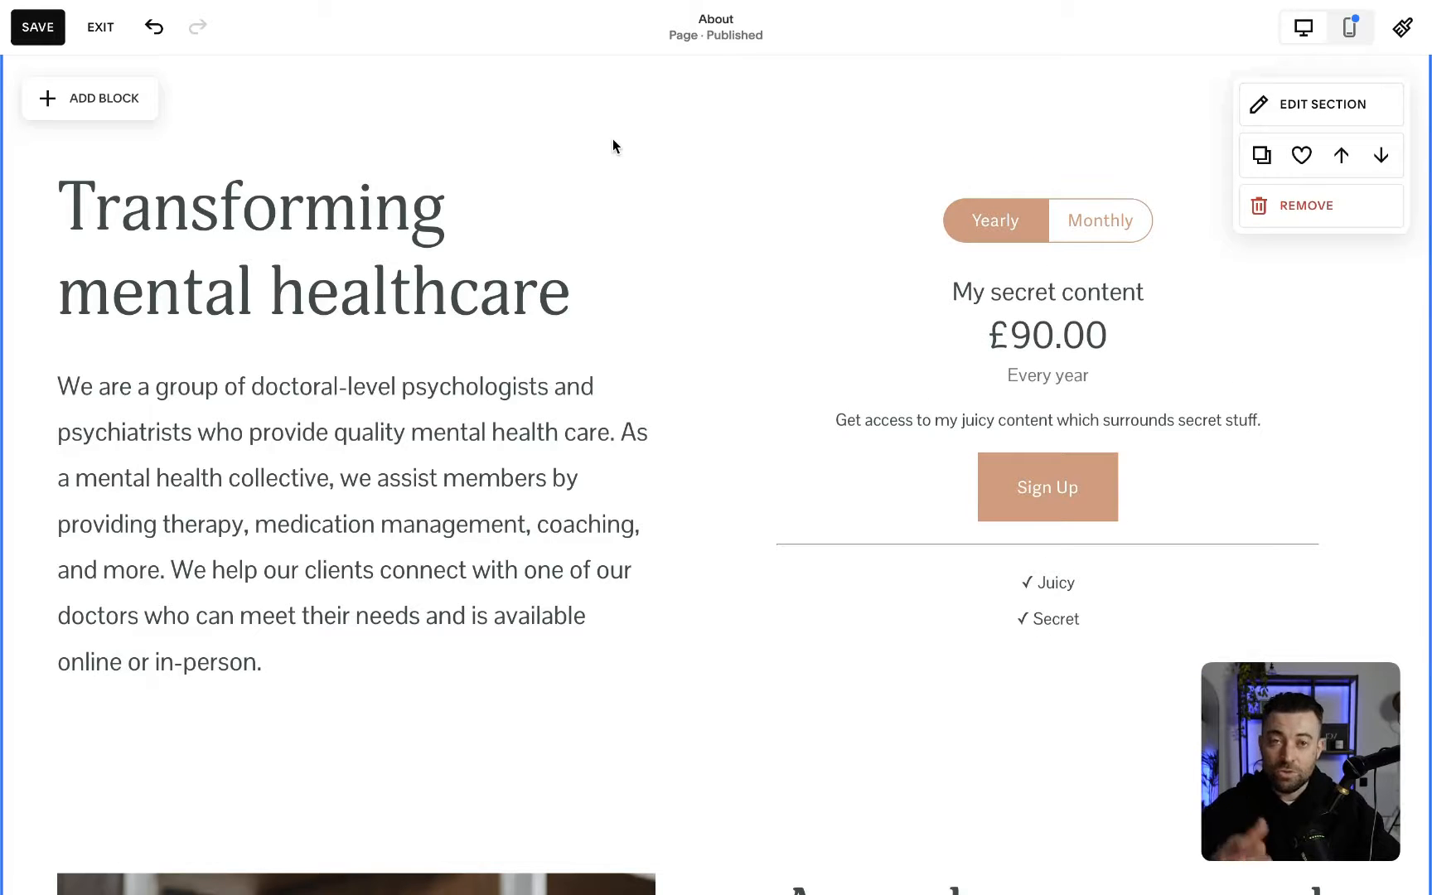